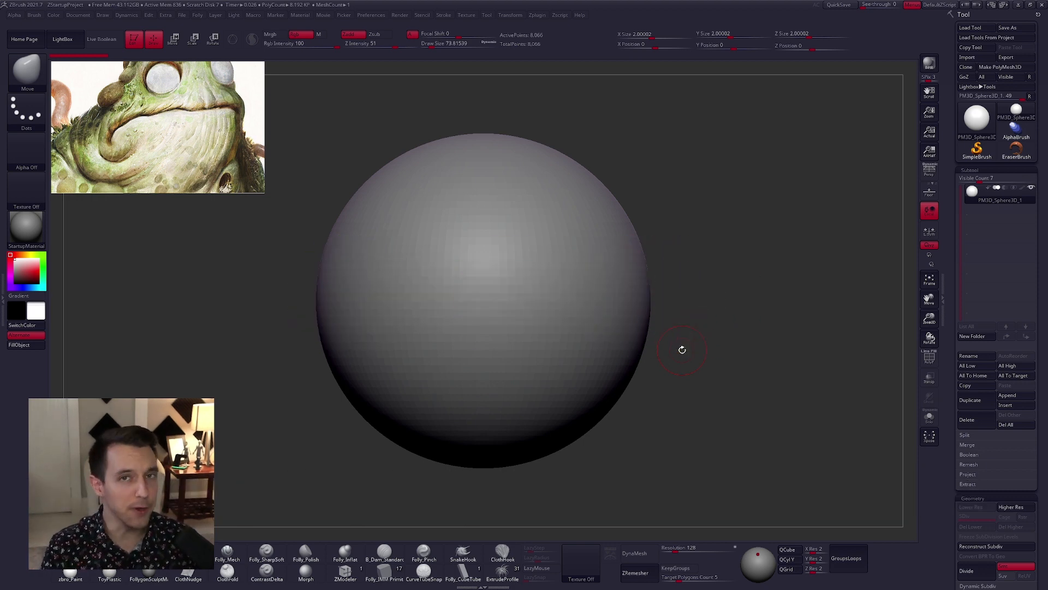
- Carve the mouth line across the front of the sphere with the Folly_SharpSoft brush
left_click(267, 554)
mouse_move(421, 342)
right_mouse_down("ctrl")
mouse_move(564, 309)
mouse_move(608, 326)
mouse_move(584, 323)
right_mouse_up("ctrl")
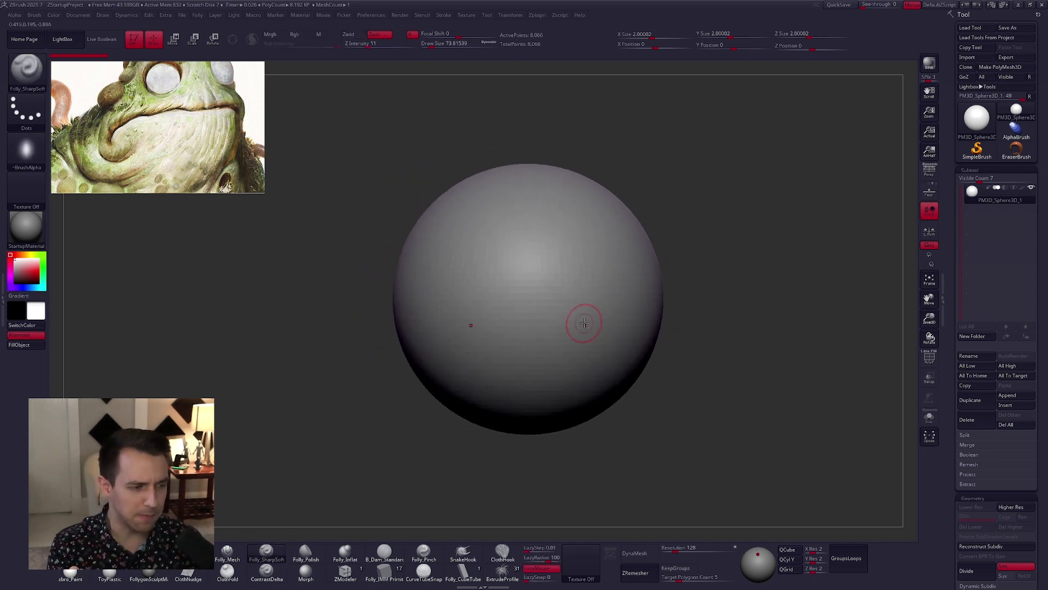
left_click_drag(449, 267, 650, 287)
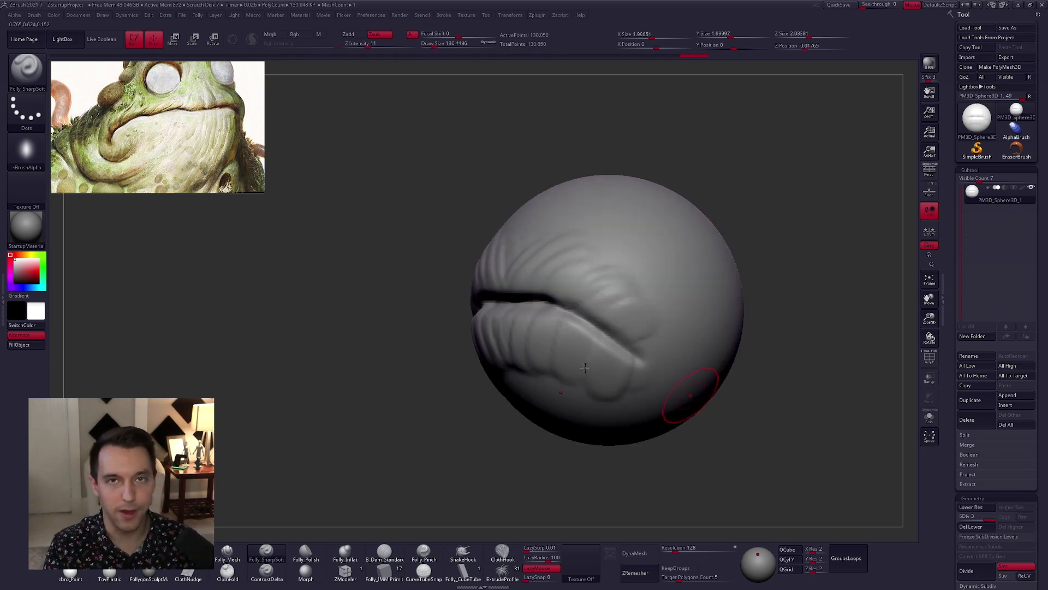
- Reshape the mouth line and its corners with the Move brush, adjusting the brush size to fit
right_click_drag(437, 360, 531, 359, "shift")
right_click_drag(361, 347, 445, 345)
key("space")
mouse_move(420, 336)
left_mouse_down()
mouse_move(410, 317)
mouse_move(402, 351)
left_mouse_up()
key("b")
key("m")
key("v")
key("space")
left_click_drag(424, 351, 391, 339)
- Build up the upper lip and the curled fold around the mouth corner with the Folly_Clay brush
key("b")
key("c")
key("b")
mouse_move(393, 377)
left_mouse_down()
mouse_move(414, 358)
mouse_move(372, 365)
mouse_move(393, 368)
mouse_move(391, 316)
mouse_move(400, 342)
left_mouse_up()
right_click_drag(401, 341, 388, 345)
mouse_move(388, 344)
left_mouse_down()
mouse_move(386, 324)
mouse_move(430, 278)
mouse_move(521, 251)
mouse_move(513, 279)
left_mouse_up()
right_click_drag(513, 279, 481, 285)
mouse_move(519, 283)
left_mouse_down()
mouse_move(556, 262)
mouse_move(577, 318)
left_mouse_up()
right_click_drag(500, 320, 489, 342)
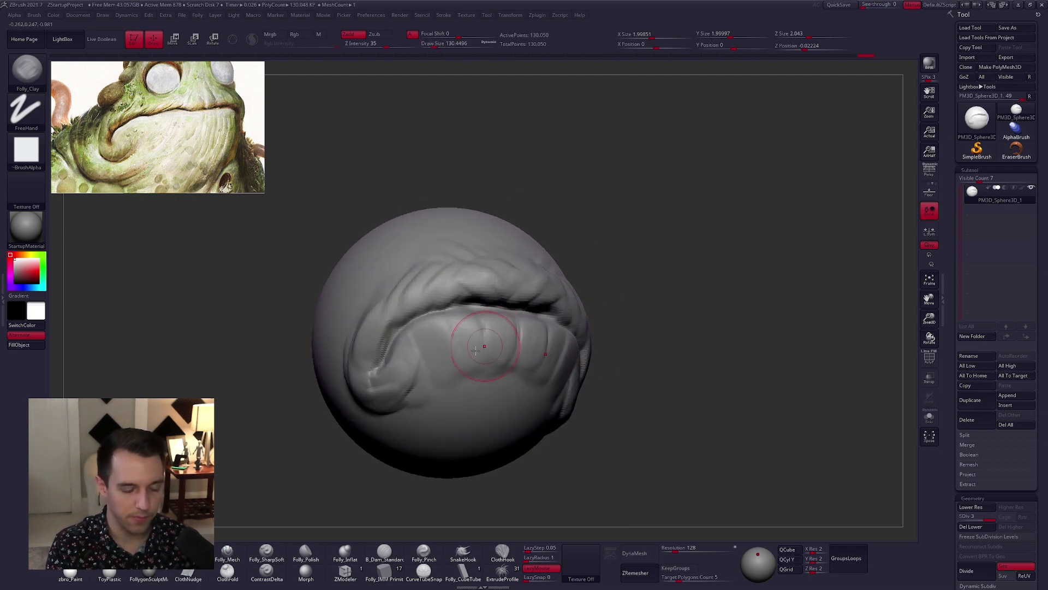
- Add clay strokes below the mouth corner and across the lower lip
right_click_drag(405, 392, 479, 354, "alt")
mouse_move(461, 350)
left_mouse_down()
mouse_move(496, 309)
mouse_move(479, 337)
left_mouse_up()
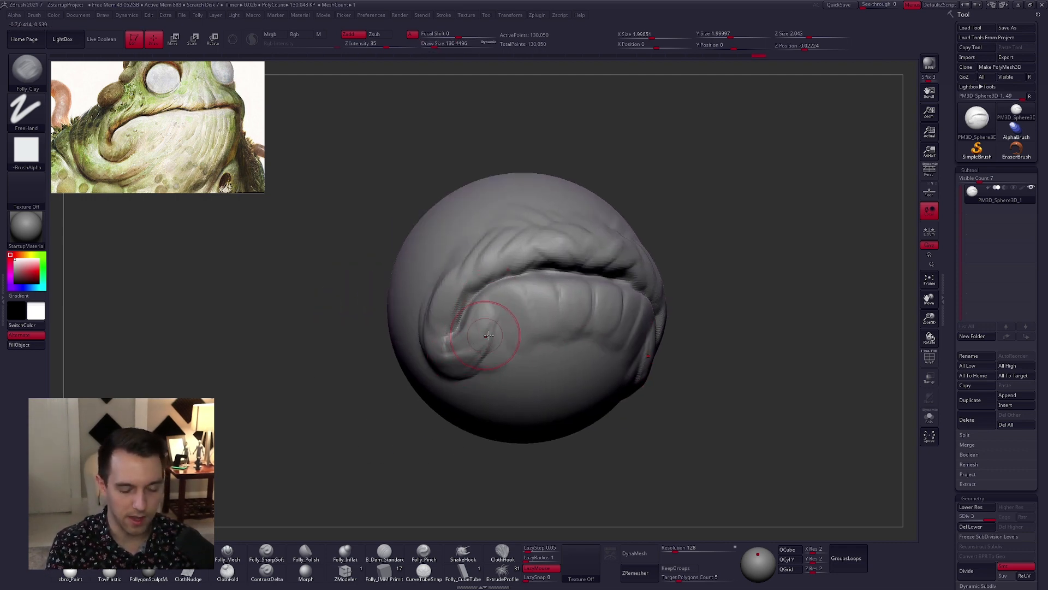
right_click_drag(480, 336, 492, 330)
mouse_move(471, 334)
left_mouse_down()
mouse_move(518, 299)
mouse_move(541, 312)
left_mouse_up()
right_click_drag(543, 312, 497, 317)
- Enlarge the clay brush to a draw size of about 227 and fill out the chin below the lower lip
key("space")
left_click_drag(544, 349, 548, 350)
mouse_move(541, 322)
left_mouse_down()
mouse_move(575, 304)
mouse_move(589, 331)
mouse_move(541, 355)
mouse_move(583, 356)
mouse_move(590, 397)
left_mouse_up()
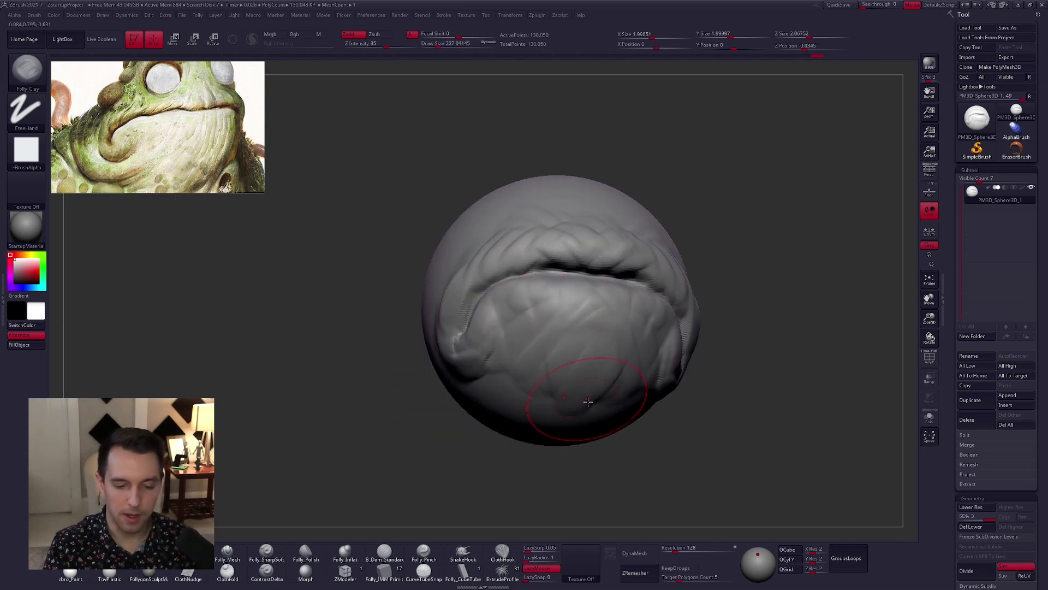
right_click_drag(589, 397, 606, 389, "shift")
right_click_drag(627, 426, 499, 398)
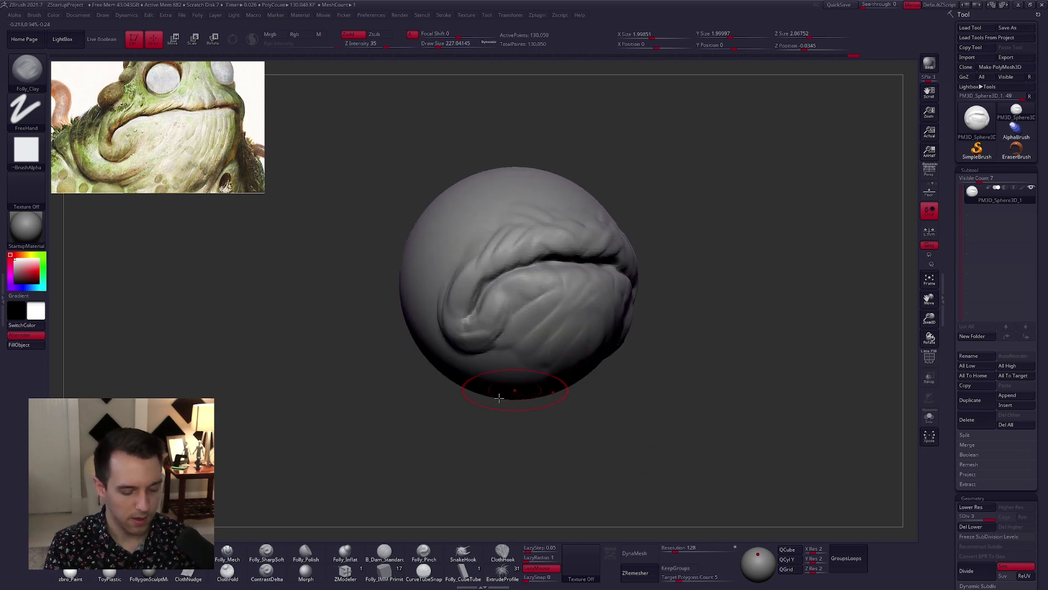
- Build skin folds sweeping around the cheek and under the mouth corner with Folly_Clay at a draw size of about 121
left_click(266, 552)
key("b")
key("space")
left_click_drag(527, 270, 519, 269)
mouse_move(516, 282)
right_mouse_down()
mouse_move(508, 252)
mouse_move(499, 295)
right_mouse_up()
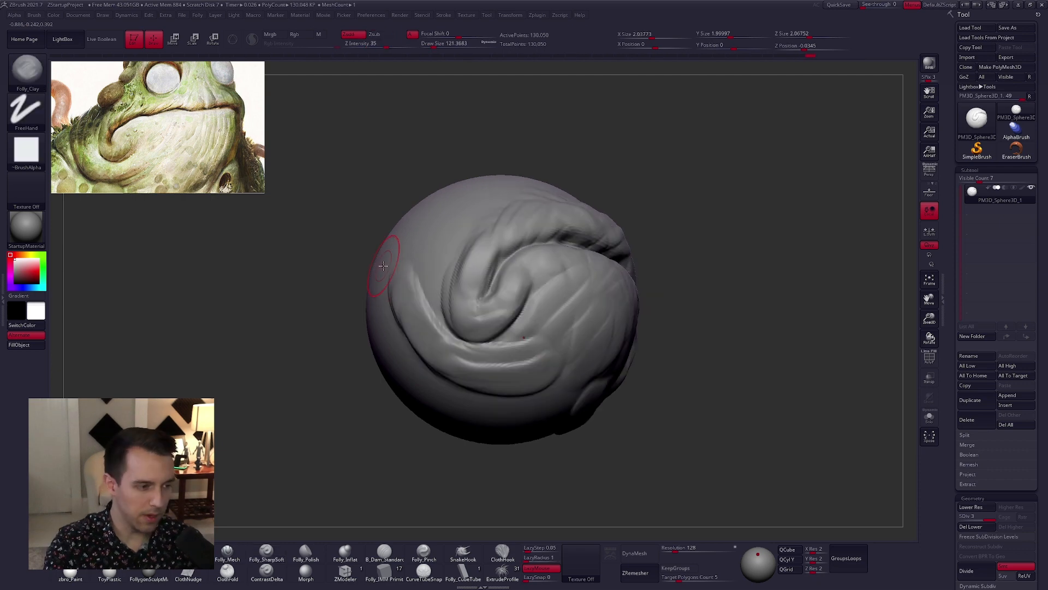
left_click_drag(386, 262, 403, 339)
left_click_drag(401, 281, 408, 353)
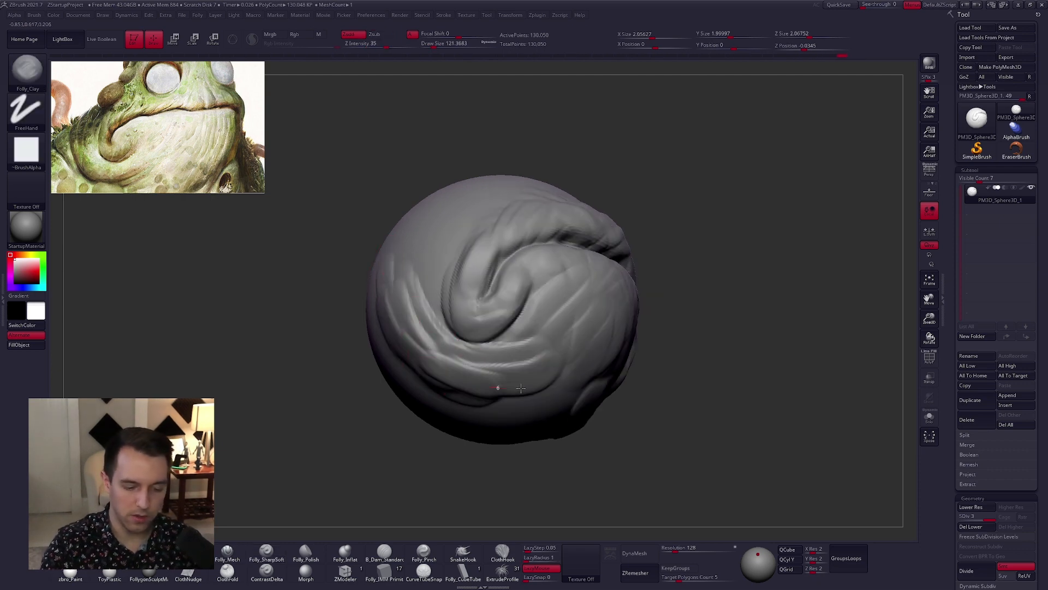
left_click_drag(521, 387, 493, 368)
- Thicken the jaw area beneath the curled mouth corner with the clay brush at a draw size of about 160
key("space")
mouse_move(524, 347)
left_mouse_down()
mouse_move(513, 382)
mouse_move(537, 364)
mouse_move(508, 389)
mouse_move(546, 402)
left_mouse_up()
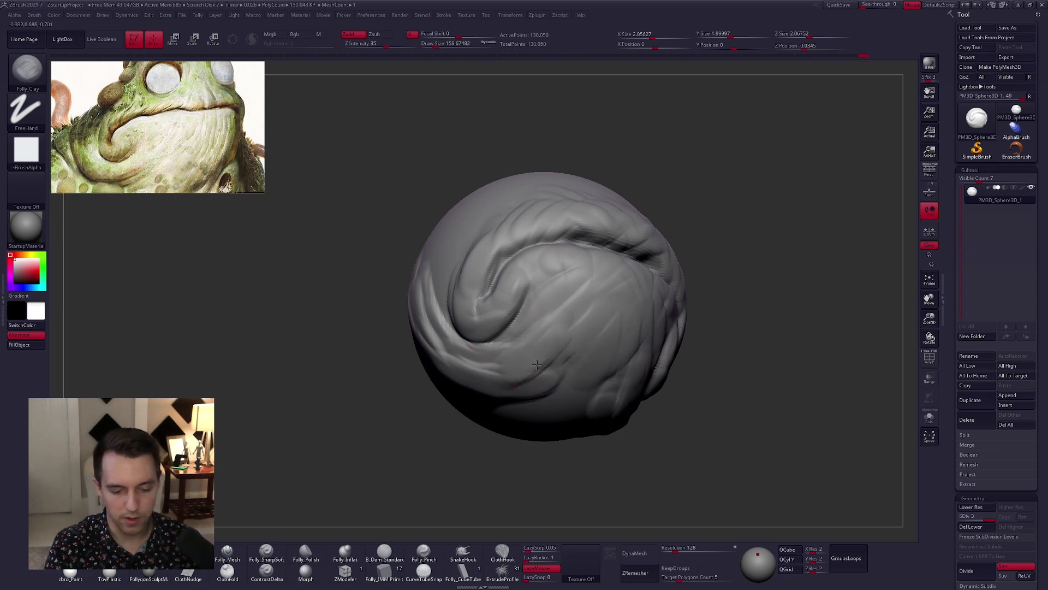
right_click_drag(535, 390, 560, 382)
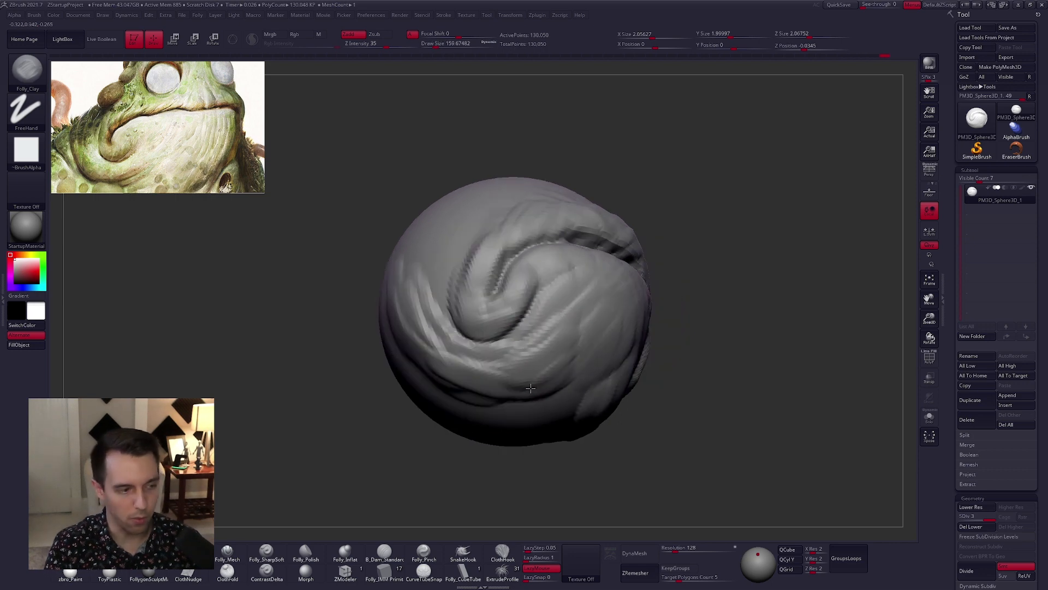
right_click_drag(579, 245, 570, 347)
left_click_drag(592, 322, 535, 338)
mouse_move(546, 355)
right_mouse_down()
mouse_move(566, 347)
mouse_move(550, 347)
right_mouse_up()
- Bulk out the chin, cheeks and jowls with broad clay strokes to round off the lower face
mouse_move(590, 301)
left_mouse_down()
mouse_move(573, 333)
mouse_move(428, 298)
mouse_move(506, 351)
mouse_move(583, 316)
mouse_move(464, 305)
left_mouse_up()
mouse_move(426, 257)
left_mouse_down()
mouse_move(550, 344)
mouse_move(606, 295)
left_mouse_up()
left_click_drag(578, 350, 448, 306)
mouse_move(426, 305)
left_mouse_down()
mouse_move(445, 344)
mouse_move(587, 377)
left_mouse_up()
right_click_drag(587, 377, 513, 377)
left_click_drag(510, 375, 649, 404)
right_click_drag(600, 394, 666, 349)
left_click_drag(422, 333, 609, 335)
left_click_drag(492, 376, 498, 375)
mouse_move(507, 360)
right_mouse_down()
mouse_move(566, 418)
mouse_move(547, 386)
right_mouse_up()
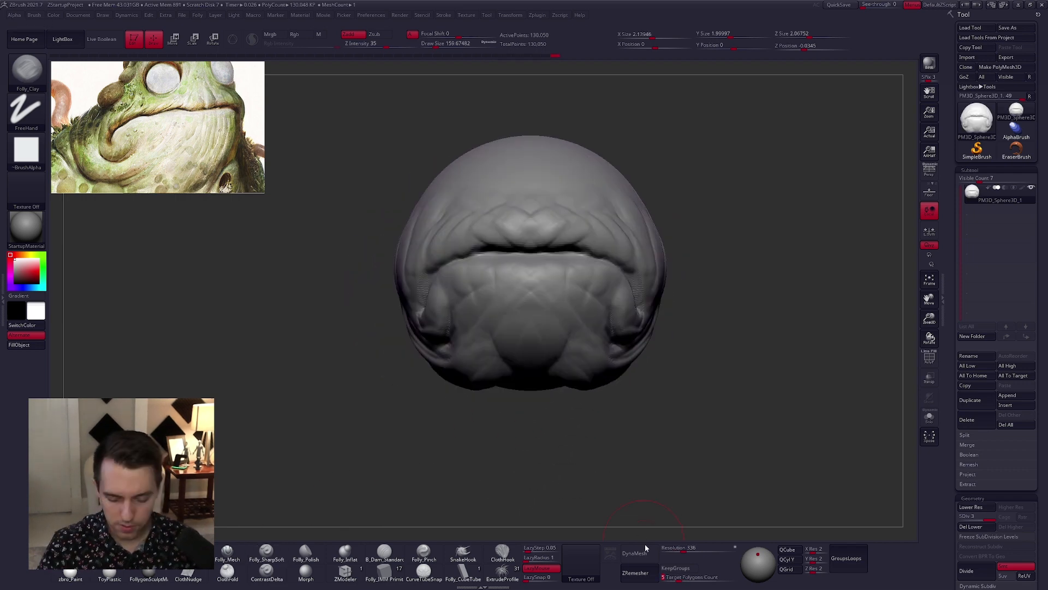
- Convert the head to a DynaMesh at resolution 336 and check it with the polyframe display
left_click(644, 549)
left_click(613, 563)
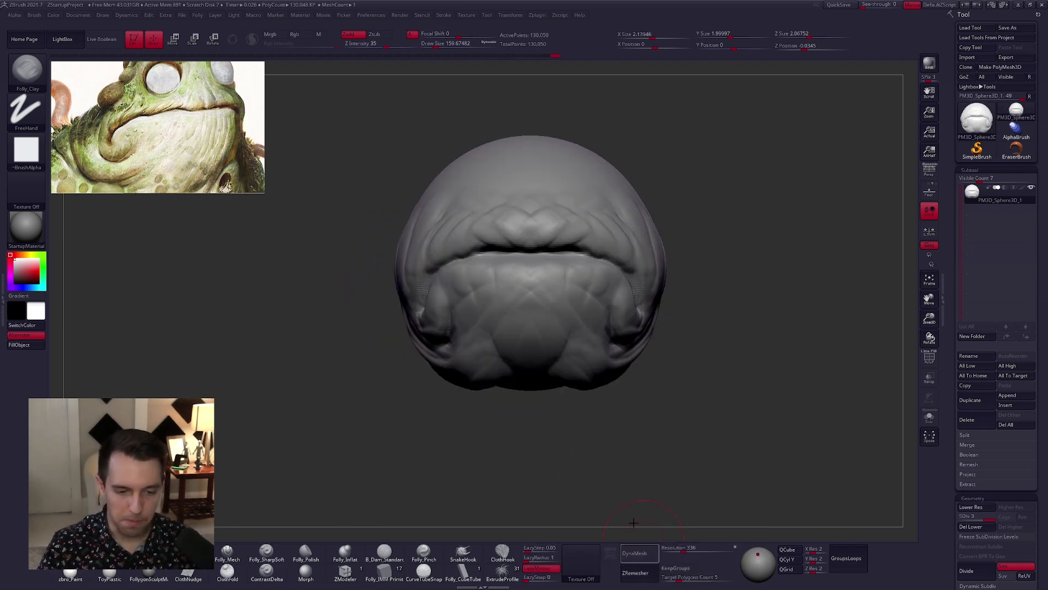
key("shift+f")
key("shift+f")
mouse_move(644, 392)
right_mouse_down("alt")
mouse_move(650, 428)
mouse_move(671, 456)
right_mouse_up("alt")
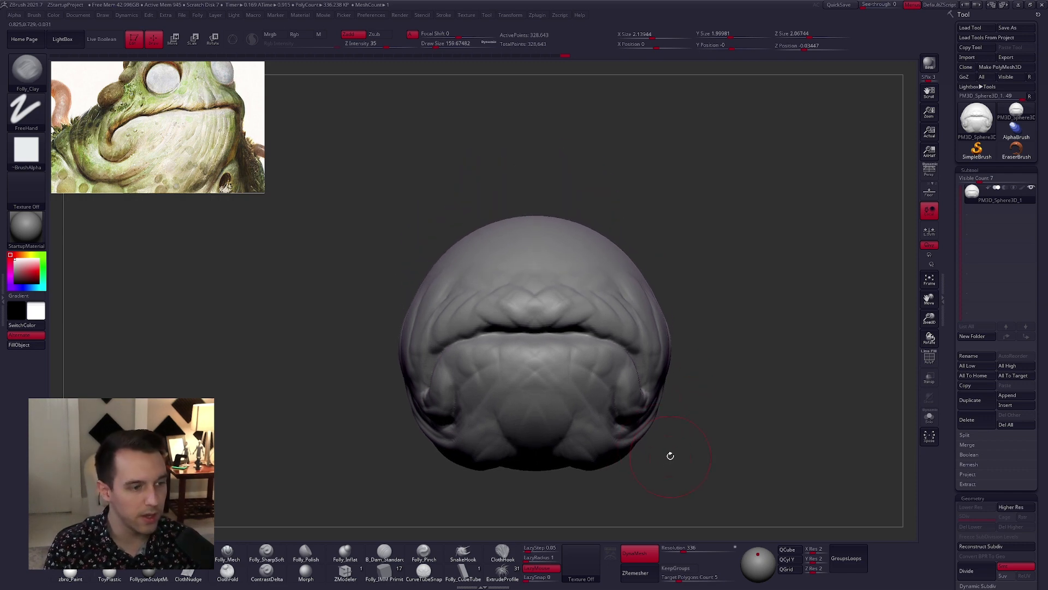
- Refine the upper lip and add wrinkles on the cheek above and behind the mouth corner
mouse_move(541, 298)
left_mouse_down()
mouse_move(555, 322)
mouse_move(523, 321)
mouse_move(544, 284)
left_mouse_up()
key("2")
mouse_move(538, 324)
right_mouse_down()
mouse_move(570, 322)
mouse_move(570, 340)
right_mouse_up()
key("1")
right_click_drag(498, 310, 481, 318)
left_click_drag(481, 318, 464, 334)
left_click_drag(435, 389, 465, 368)
- Try to sharpen the crease at the mouth corner with the Folly_SharpSoft brush, then undo the stroke
key("2")
key("3")
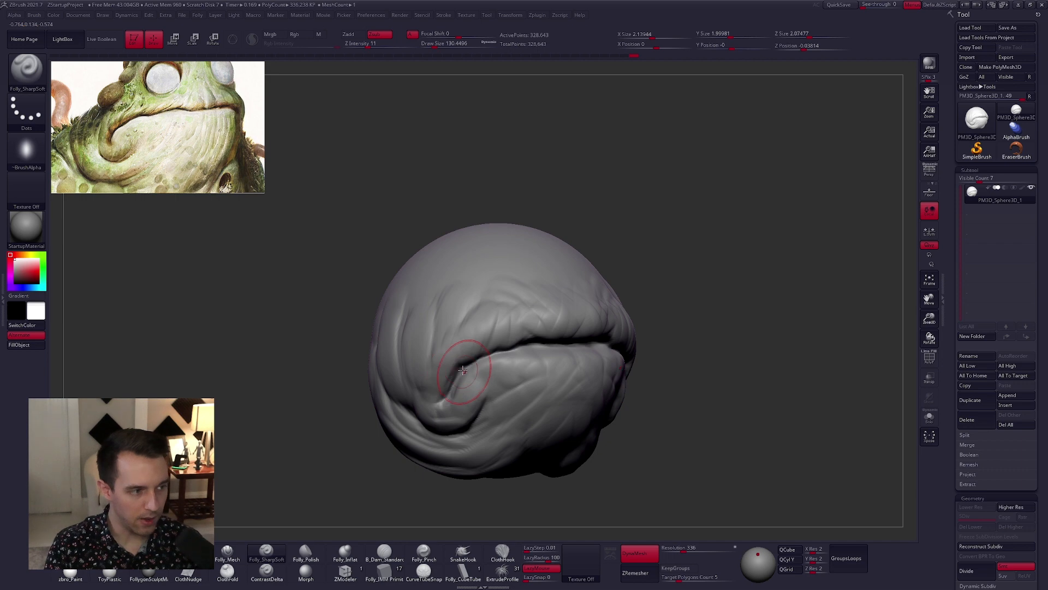
right_click_drag(463, 370, 428, 387, "alt")
key("space")
left_click_drag(435, 390, 430, 389)
left_click_drag(459, 338, 438, 372)
key("ctrl+z")
- Flatten the edge of the upper lip with Folly_Mech and rework it with Folly_Clay strokes
key("2")
key("space")
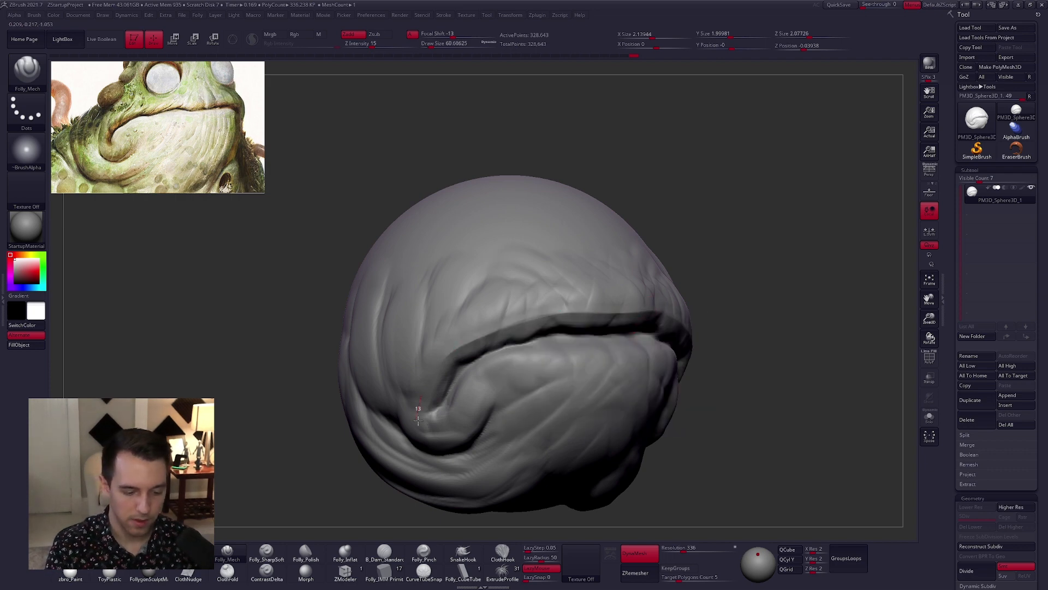
key("1")
left_click_drag(477, 336, 570, 318)
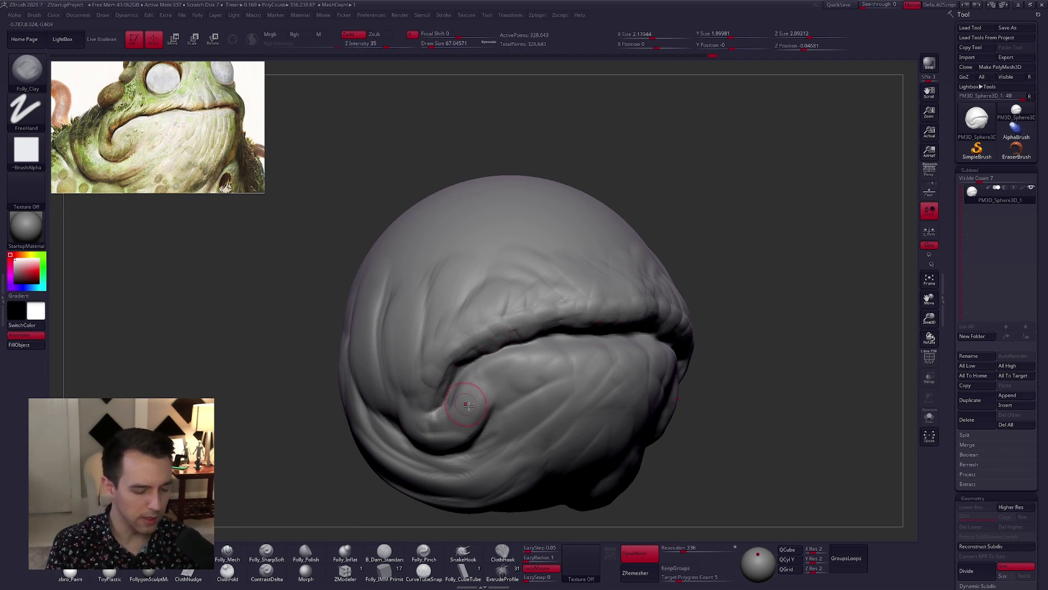
key("2")
key("space")
left_click_drag(496, 364, 491, 364)
mouse_move(509, 358)
right_mouse_down()
mouse_move(444, 419)
mouse_move(455, 402)
right_mouse_up()
- Adjust the lips with the Move brush, toggling its BackfaceMask option while working
key("1")
key("space")
key("space")
left_click_drag(447, 395, 433, 384)
key("ctrl+shift+space")
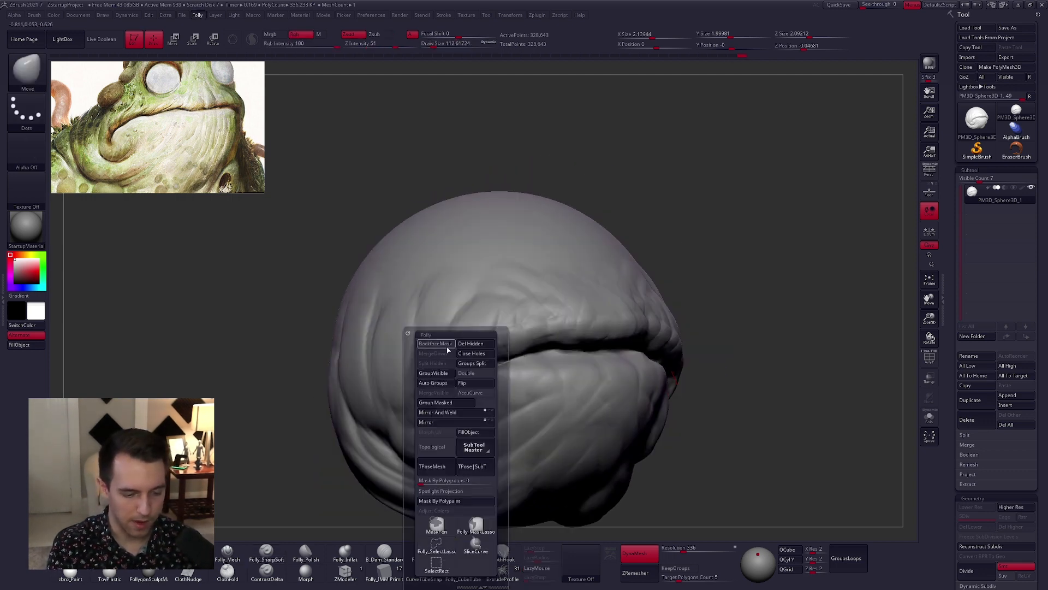
left_click(447, 349)
right_click_drag(463, 367, 487, 291, "alt")
key("space")
left_click_drag(486, 291, 485, 287)
key("ctrl+shift+space")
left_click(499, 295)
key("ctrl+shift+space")
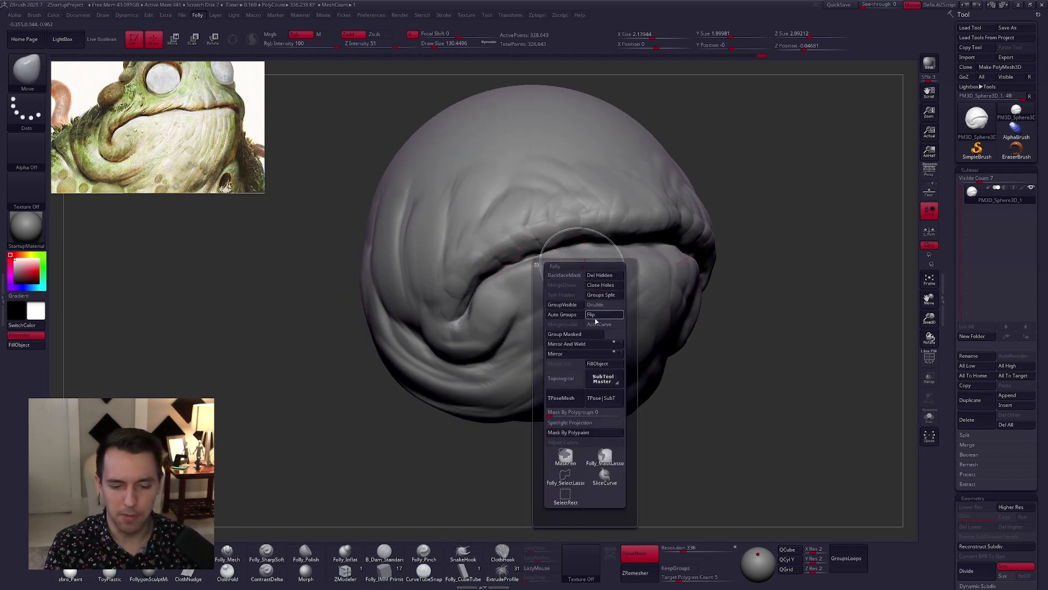
- Tighten the inner crease of the mouth corner with a smaller Move brush
key("space")
left_click_drag(468, 307, 462, 307)
right_click_drag(454, 323, 466, 314)
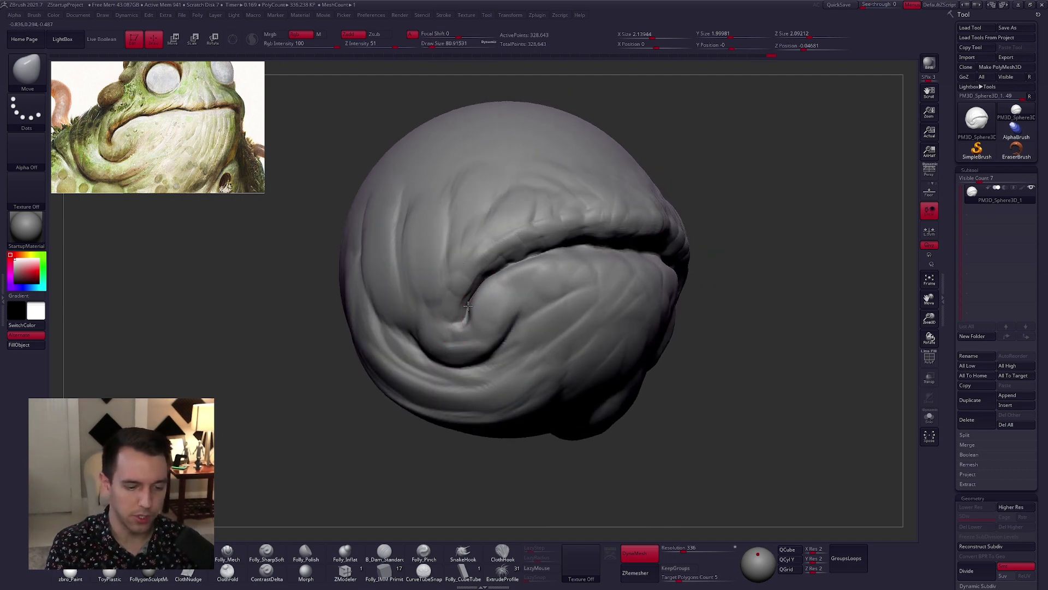
key("space")
left_click_drag(469, 307, 460, 307)
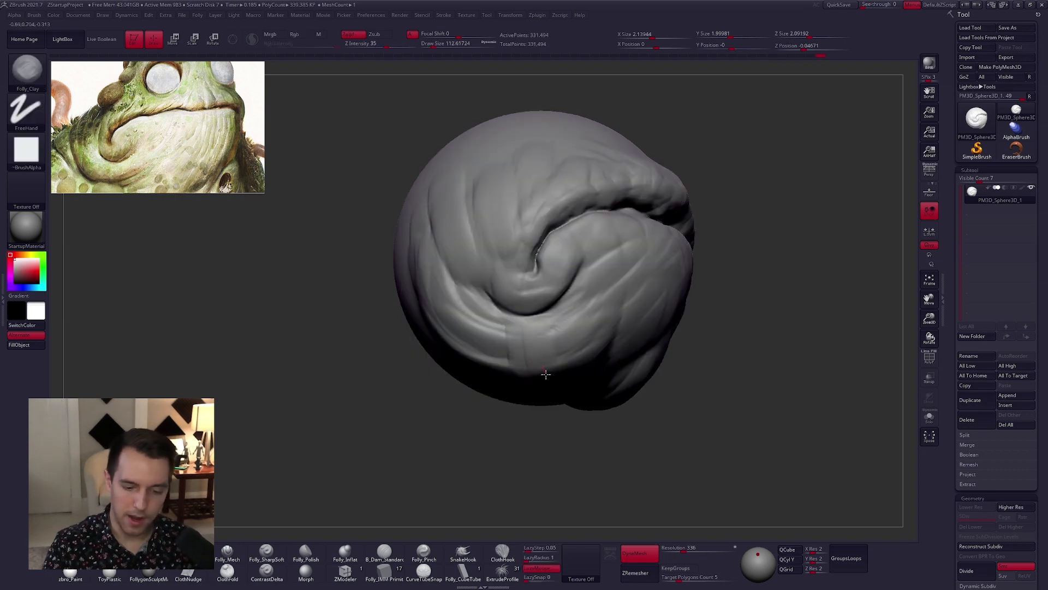
- Sculpt a thicker fold with cross wrinkles below the mouth corner using the Folly_Clay brush
mouse_move(574, 312)
left_mouse_down()
mouse_move(597, 327)
mouse_move(629, 300)
mouse_move(584, 367)
left_mouse_up()
right_click_drag(585, 368, 601, 353)
mouse_move(580, 352)
left_mouse_down()
mouse_move(552, 313)
mouse_move(587, 314)
left_mouse_up()
left_click_drag(598, 277, 605, 325)
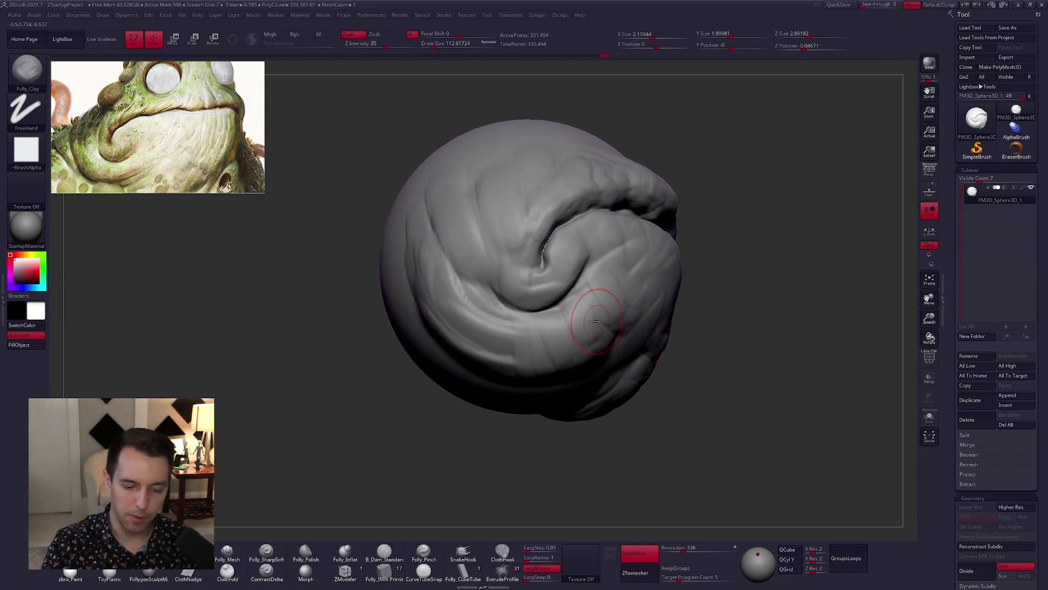
right_click_drag(604, 328, 595, 298)
mouse_move(534, 330)
left_mouse_down()
mouse_move(501, 322)
mouse_move(484, 350)
mouse_move(466, 349)
left_mouse_up()
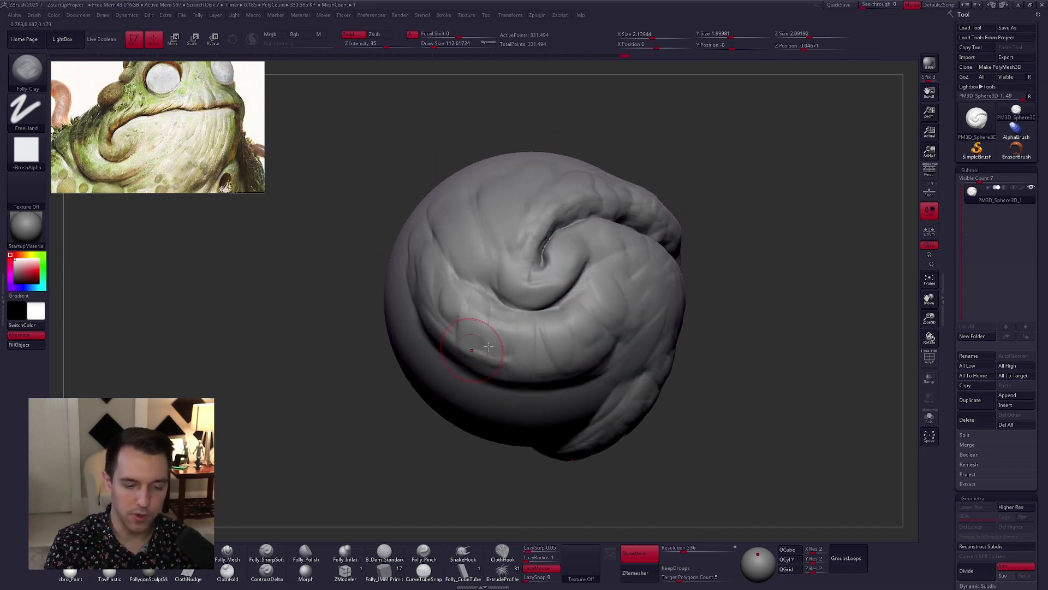
- Build broad folds along the underside of the chin with Folly_Clay at a draw size of about 203
right_click_drag(468, 351, 513, 333, "ctrl")
key("space")
left_click_drag(520, 333, 526, 333)
right_click_drag(525, 333, 518, 275)
mouse_move(560, 356)
left_mouse_down()
mouse_move(594, 394)
mouse_move(583, 393)
mouse_move(580, 412)
left_mouse_up()
mouse_move(532, 377)
left_mouse_down()
mouse_move(567, 429)
mouse_move(559, 440)
left_mouse_up()
mouse_move(503, 382)
left_mouse_down()
mouse_move(555, 447)
mouse_move(538, 445)
left_mouse_up()
mouse_move(499, 403)
right_mouse_down()
mouse_move(535, 451)
mouse_move(653, 403)
right_mouse_up()
right_click_drag(653, 403, 655, 400)
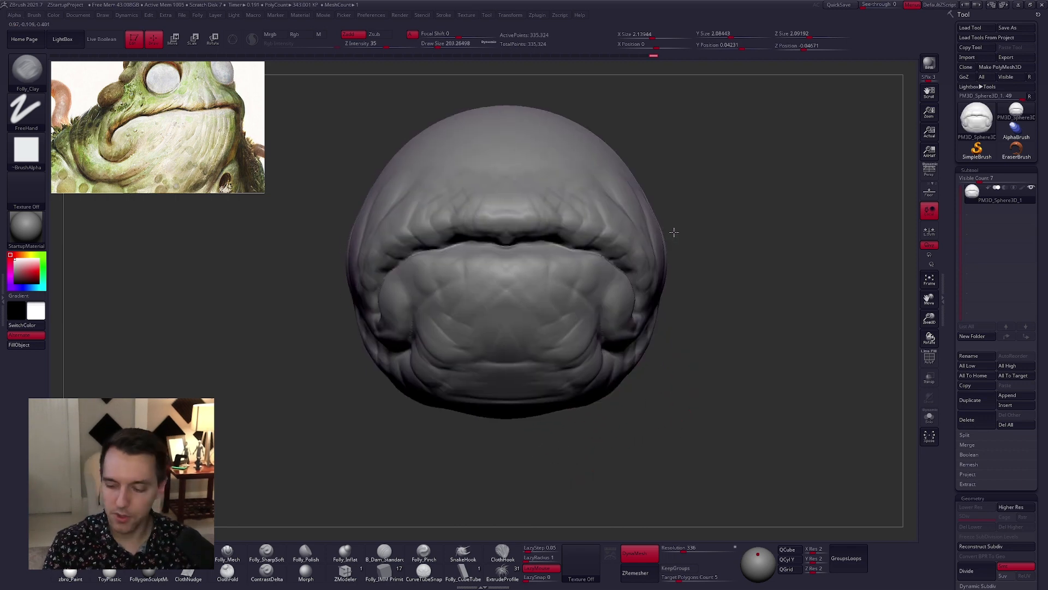
- Open the ZRemesher settings and set the target polygon count to 1
right_click_drag(674, 230, 688, 244)
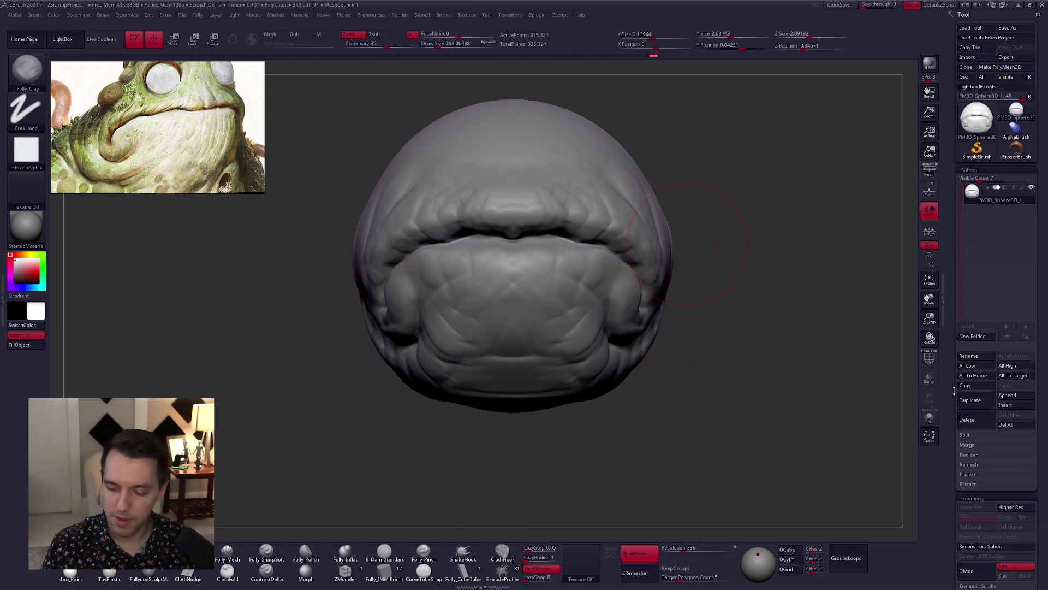
left_click_drag(965, 470, 971, 330)
left_click_drag(974, 553, 975, 334)
left_click(990, 296)
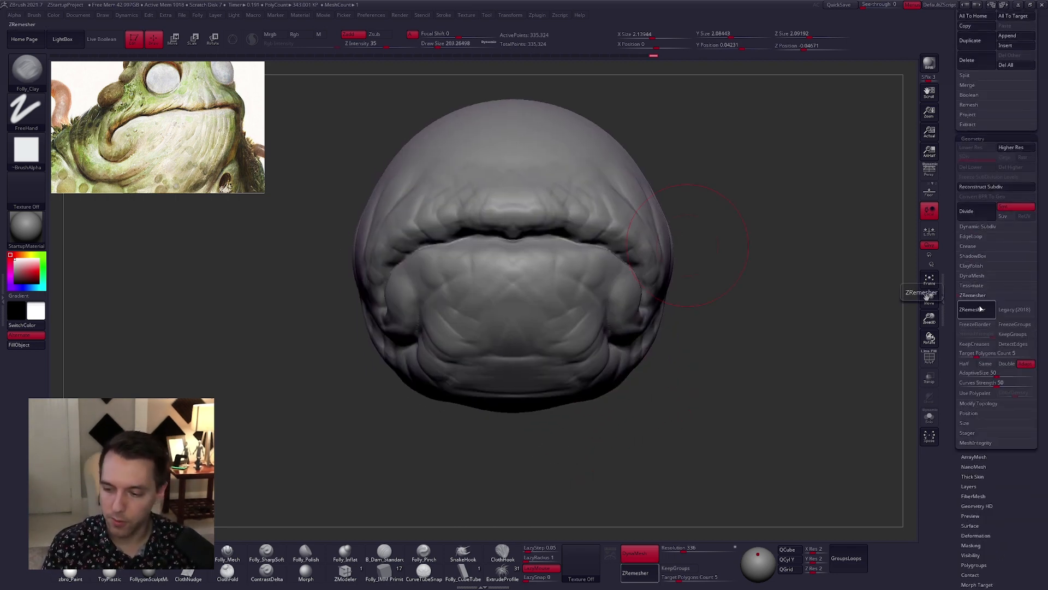
type("1")
key("Return")
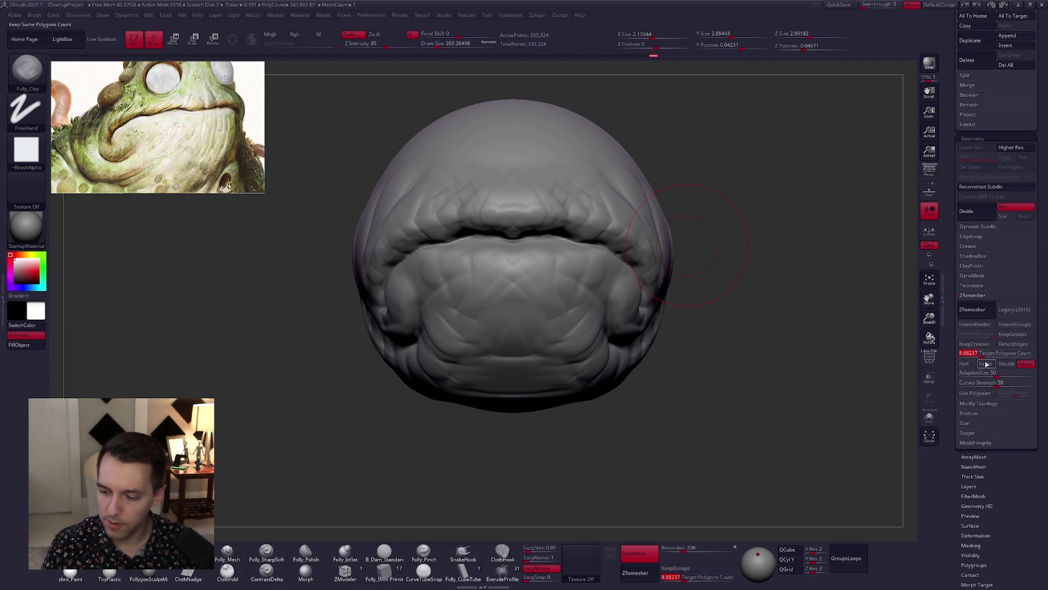
- Mask the lower lip and chin area between the mouth corners and make it a separate polygroup
key("shift+f")
key("shift+f")
right_click_drag(674, 389, 748, 388, "alt")
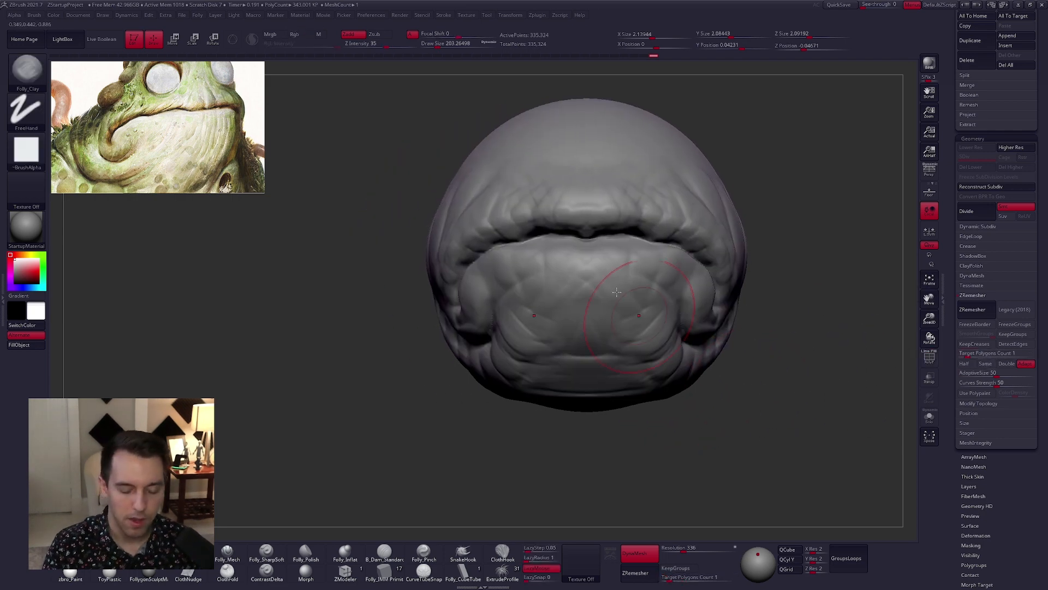
left_click_drag(572, 234, 573, 237, "ctrl")
mouse_move(508, 241)
left_mouse_down("ctrl")
mouse_move(533, 404)
mouse_move(693, 442)
left_mouse_up("ctrl")
right_click_drag(661, 407, 734, 394)
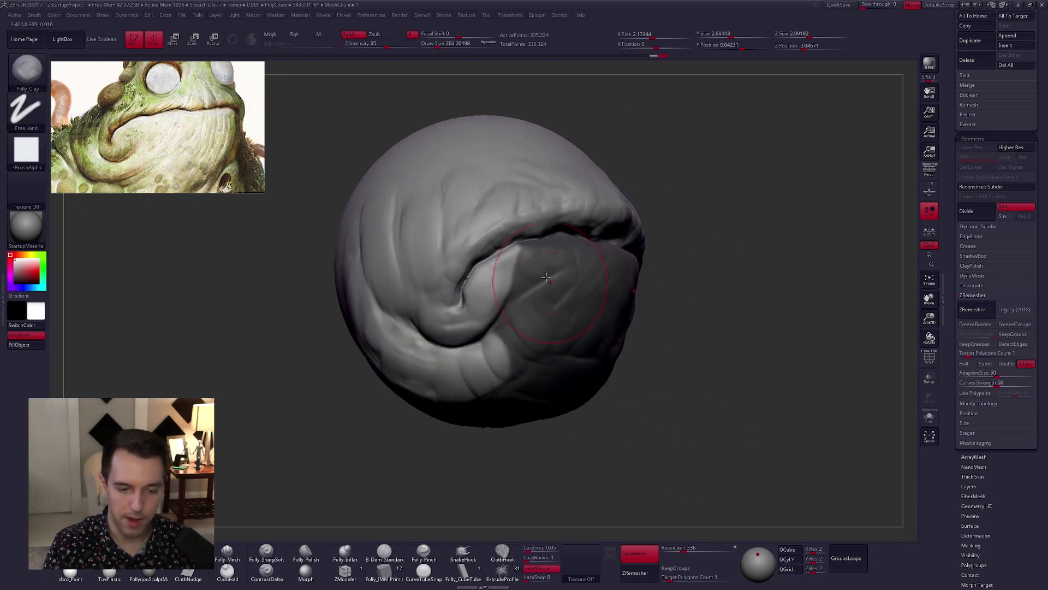
left_click_drag(515, 246, 513, 244, "ctrl")
mouse_move(462, 295)
left_mouse_down("ctrl")
mouse_move(508, 453)
mouse_move(601, 464)
left_mouse_up("ctrl")
mouse_move(660, 444)
right_mouse_down()
mouse_move(636, 435)
mouse_move(684, 430)
mouse_move(585, 412)
mouse_move(538, 344)
right_mouse_up()
mouse_move(499, 273)
right_mouse_down()
mouse_move(636, 365)
mouse_move(669, 378)
mouse_move(689, 363)
right_mouse_up()
- Remesh the head with ZRemesher with KeepGroups enabled and inspect the new topology in polyframe display
left_click(1012, 334)
left_click(980, 312)
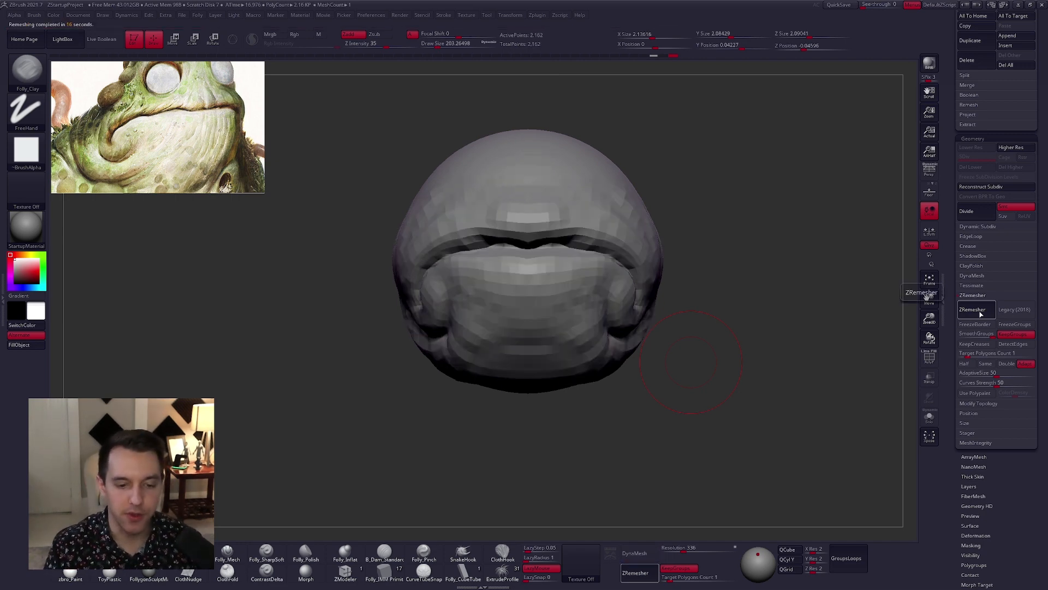
key("shift+f")
key("shift+f")
left_click_drag(714, 365, 683, 326)
key("shift+f")
- Turn on Dynamic Subdiv, choosing to always auto-activate it, and hide the polyframe
key("d")
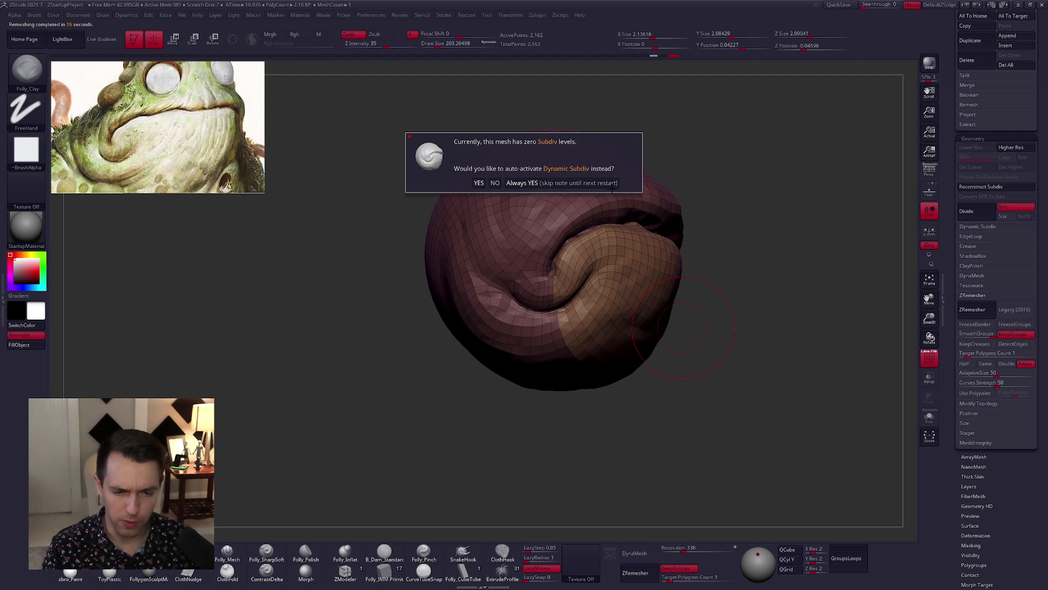
left_click(589, 183)
key("shift+f")
mouse_move(715, 348)
left_mouse_down()
mouse_move(697, 367)
mouse_move(726, 357)
left_mouse_up()
- Subdivide the remeshed head up to level 4 and reproject the sculpted detail with Project History
key("ctrl+d")
left_click(977, 295)
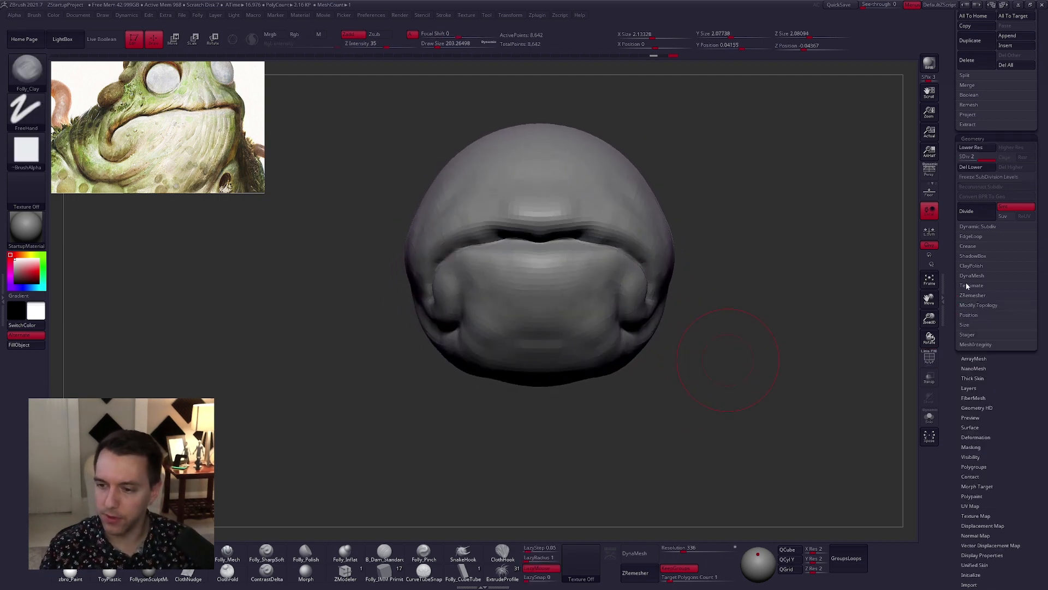
left_click(967, 115)
left_click_drag(644, 234, 717, 291)
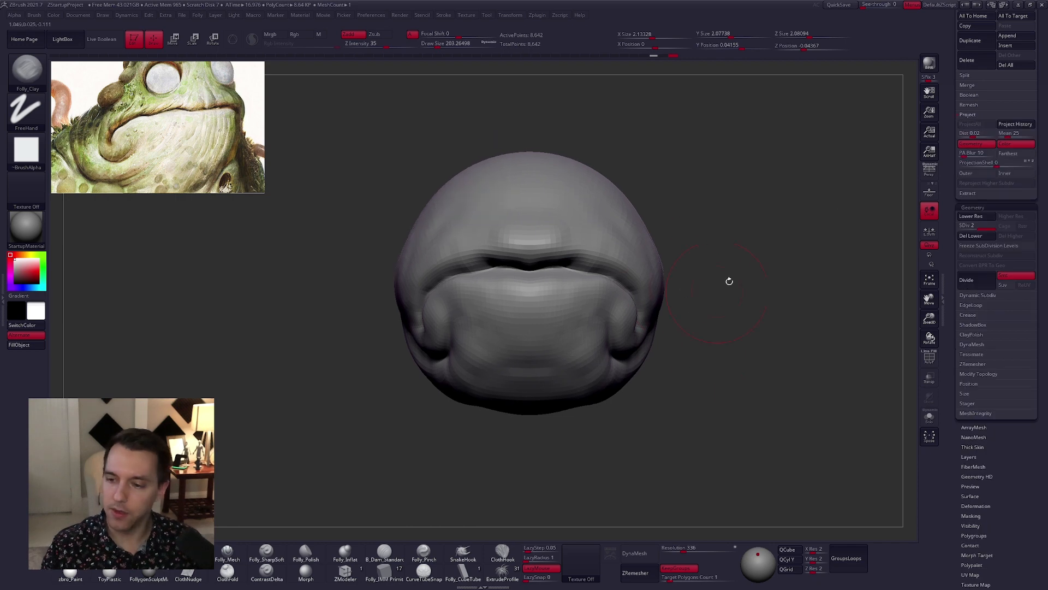
key("ctrl+d")
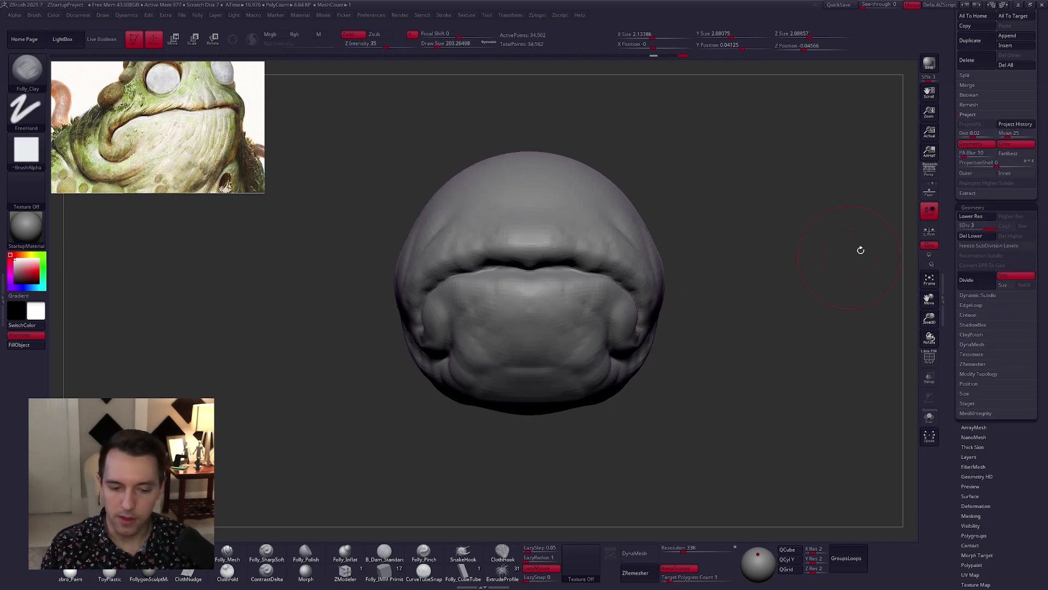
key("ctrl+d")
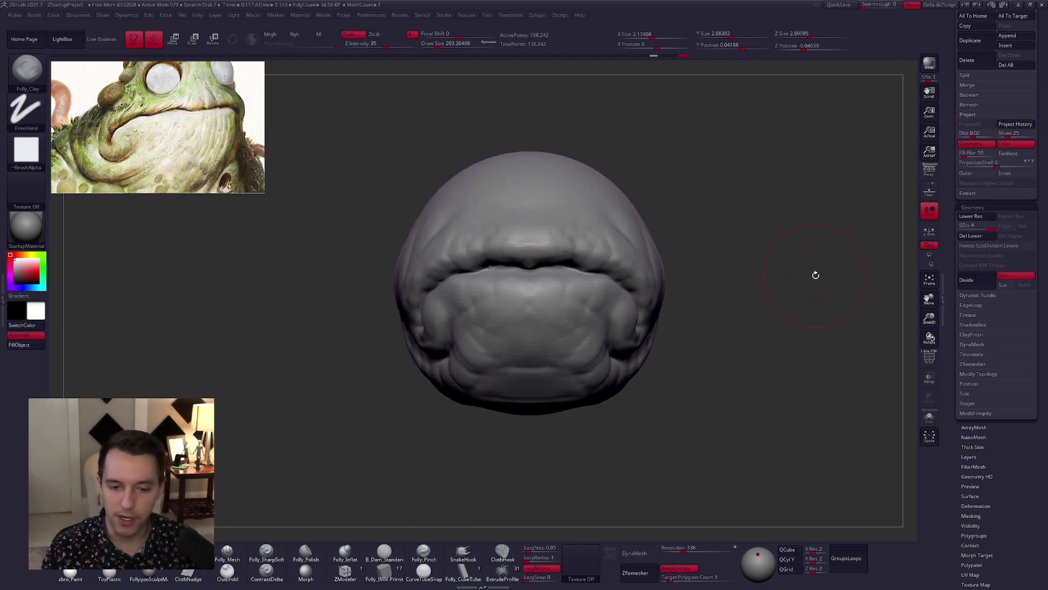
left_click(1016, 125)
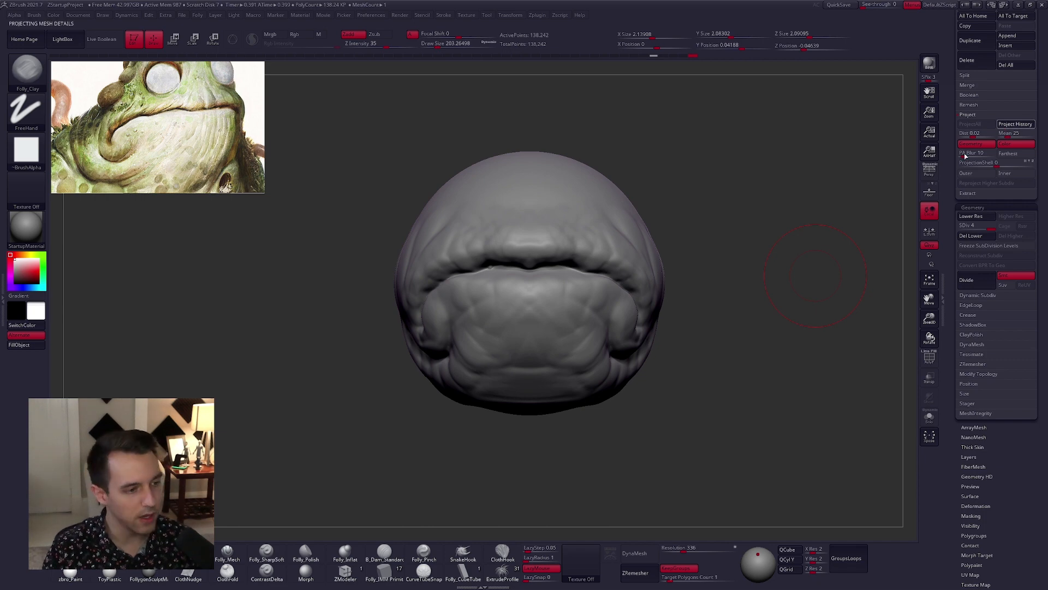
- Subdivide the head to level 5 and collapse the subtool projection settings
key("ctrl+d")
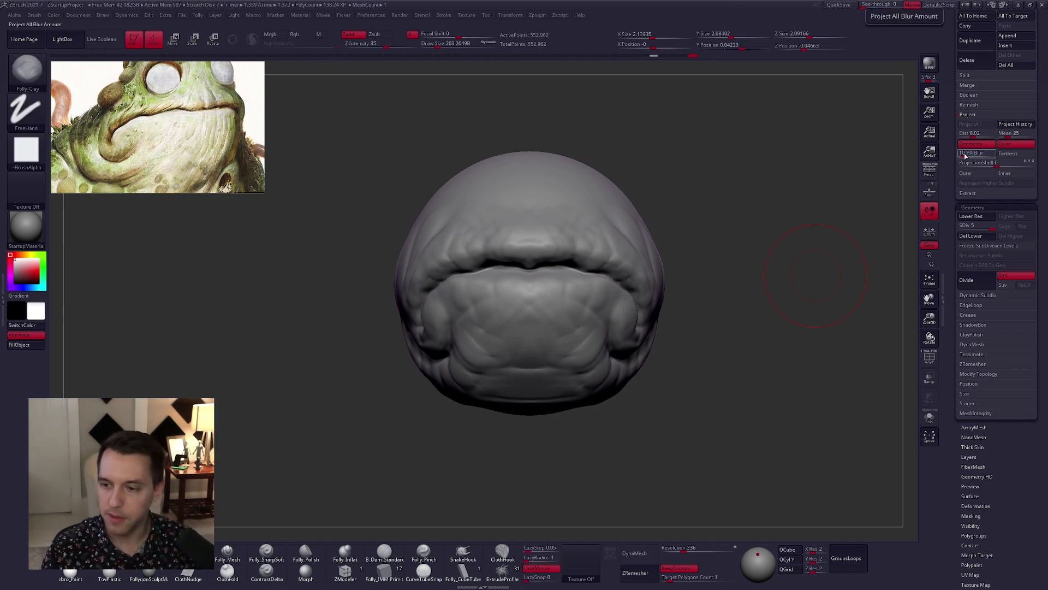
left_click(1005, 114)
left_click_drag(950, 143, 958, 248)
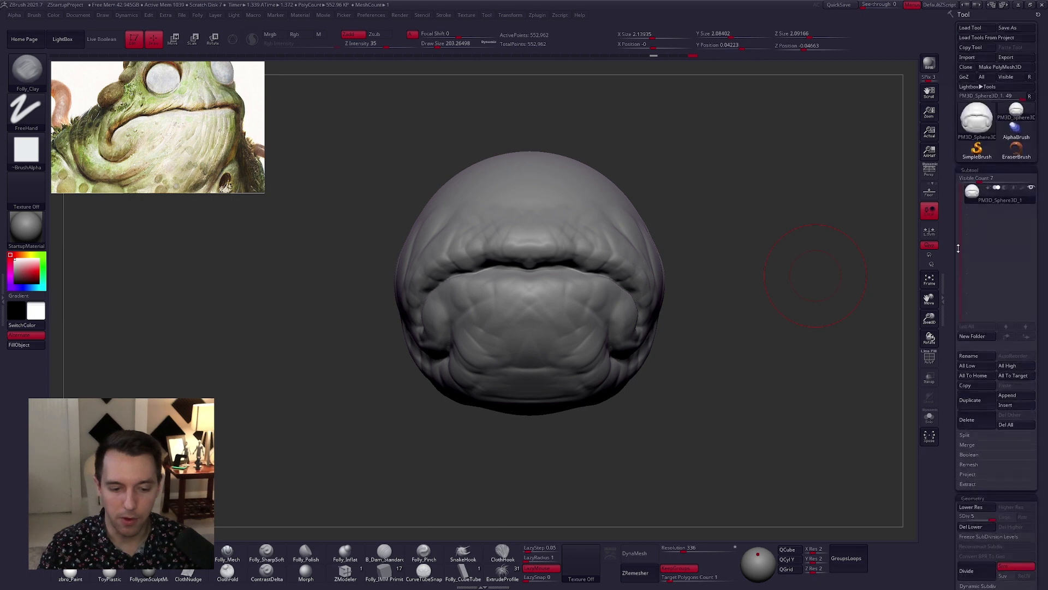
- Smooth the lumpy reprojected detail on the upper lip, the cheek beside it and the curled mouth corner
left_click_drag(734, 313, 750, 323)
left_click_drag(580, 230, 564, 220, "shift")
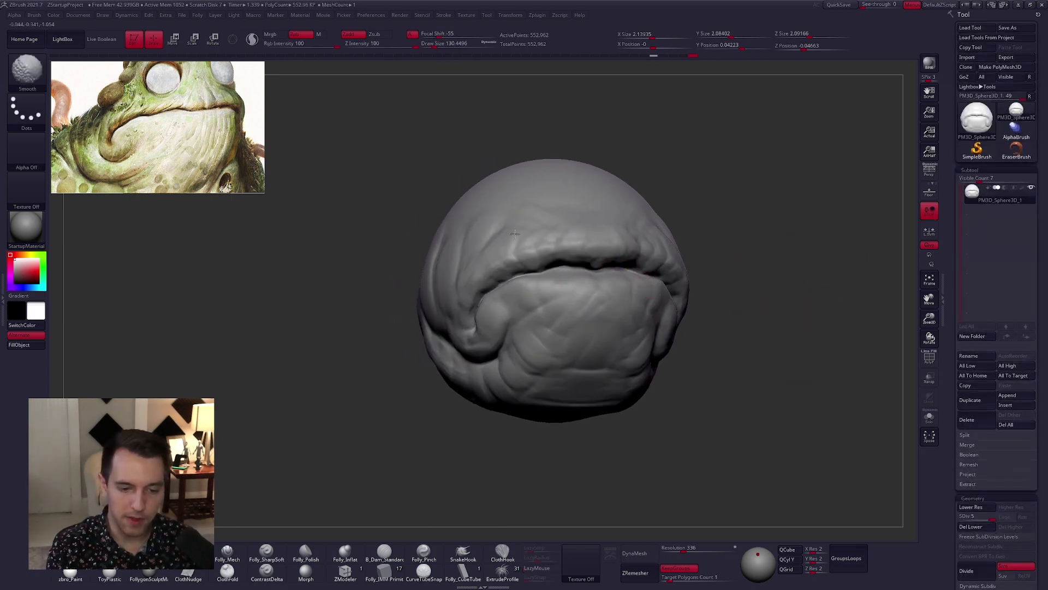
left_click_drag(468, 256, 504, 284, "shift")
left_click_drag(728, 322, 743, 311)
left_click_drag(494, 322, 471, 334, "shift")
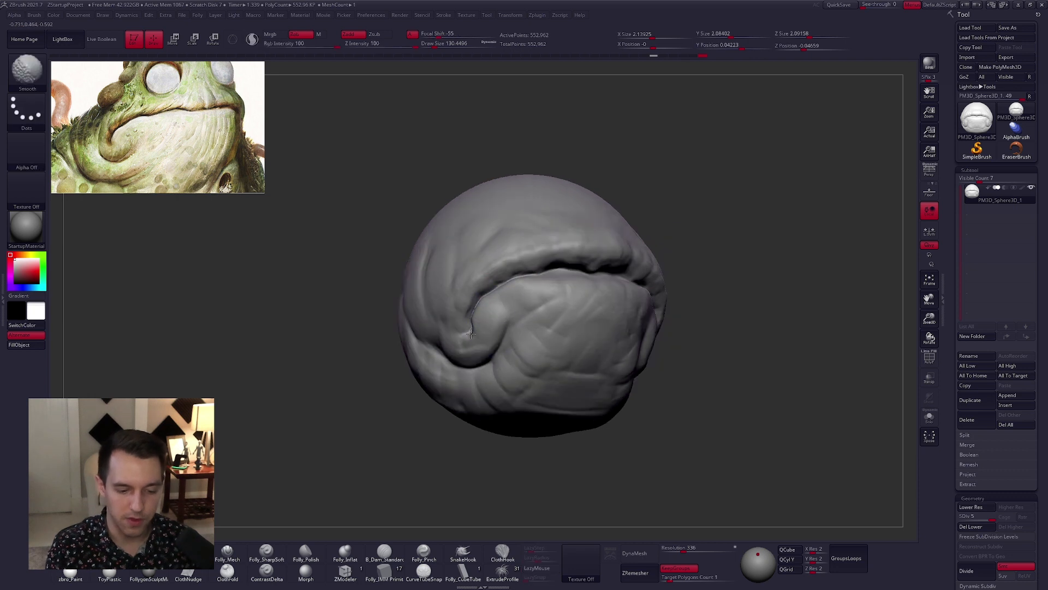
mouse_move(604, 357)
right_mouse_down()
mouse_move(562, 382)
mouse_move(516, 347)
right_mouse_up()
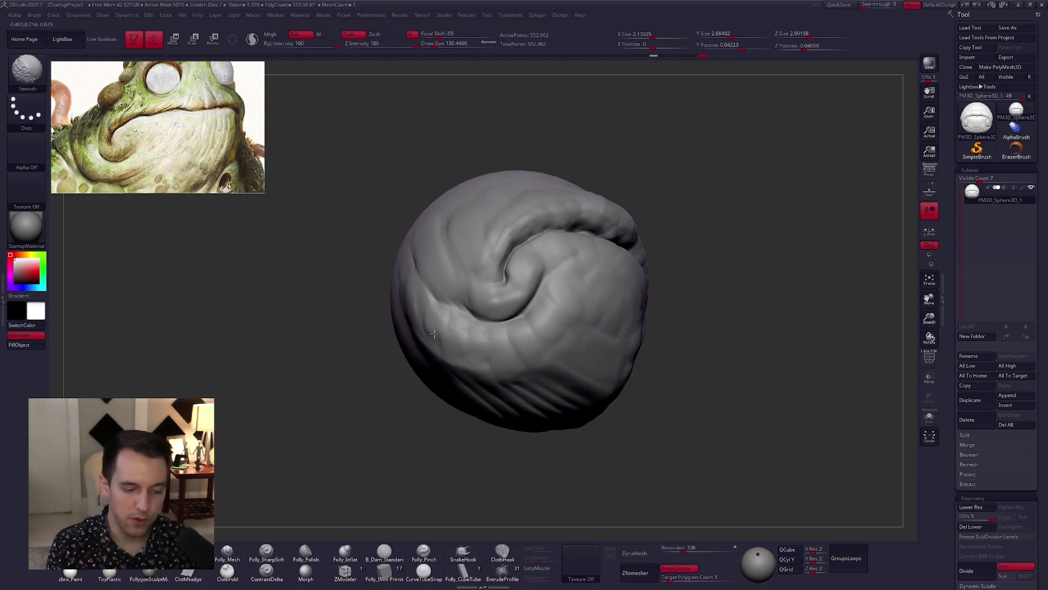
- Smooth the skin folds below the mouth corner and across the jaw and chin with a larger brush
left_click_drag(437, 329, 481, 349, "shift")
right_click_drag(480, 349, 513, 322)
mouse_move(404, 350)
left_mouse_down()
mouse_move(482, 356)
mouse_move(545, 379)
left_mouse_up()
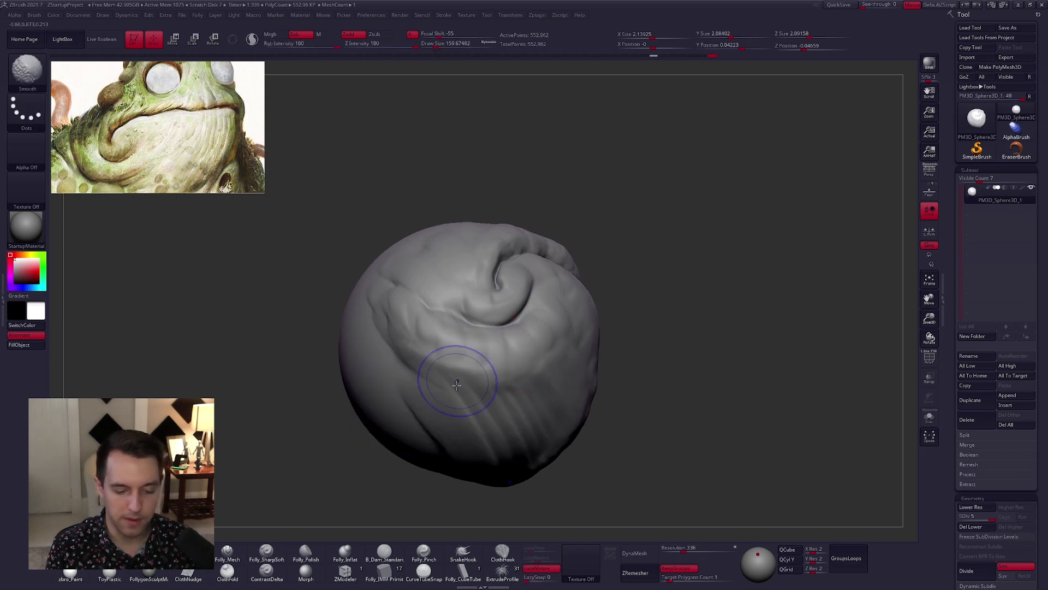
right_click_drag(526, 414, 566, 384)
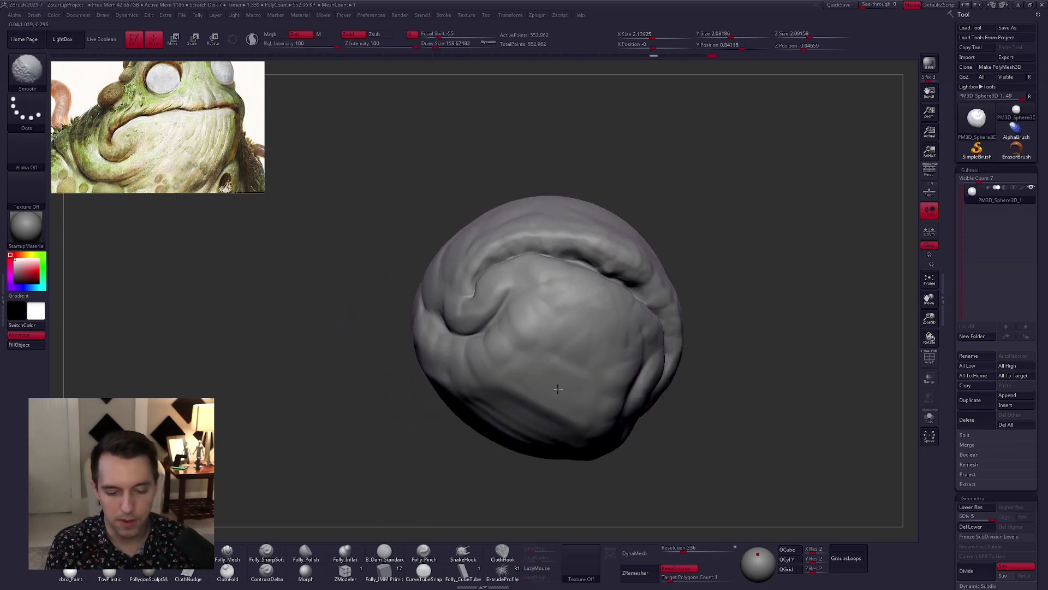
right_click_drag(540, 325, 546, 309, "shift")
mouse_move(450, 290)
right_mouse_down()
mouse_move(468, 333)
mouse_move(544, 348)
right_mouse_up()
- Sharpen the mouth line and the fold edges around it with a small Folly_SharpSoft brush
key("space")
left_click_drag(541, 348, 521, 342)
right_click_drag(494, 295, 421, 298, "shift")
key("space")
left_click_drag(484, 290, 500, 290)
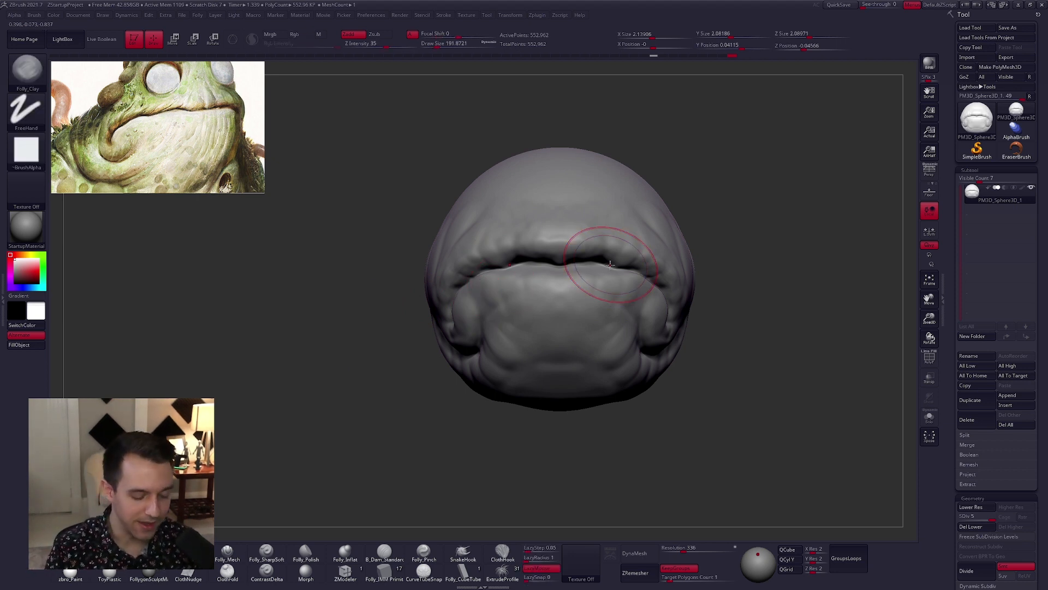
left_click(266, 552)
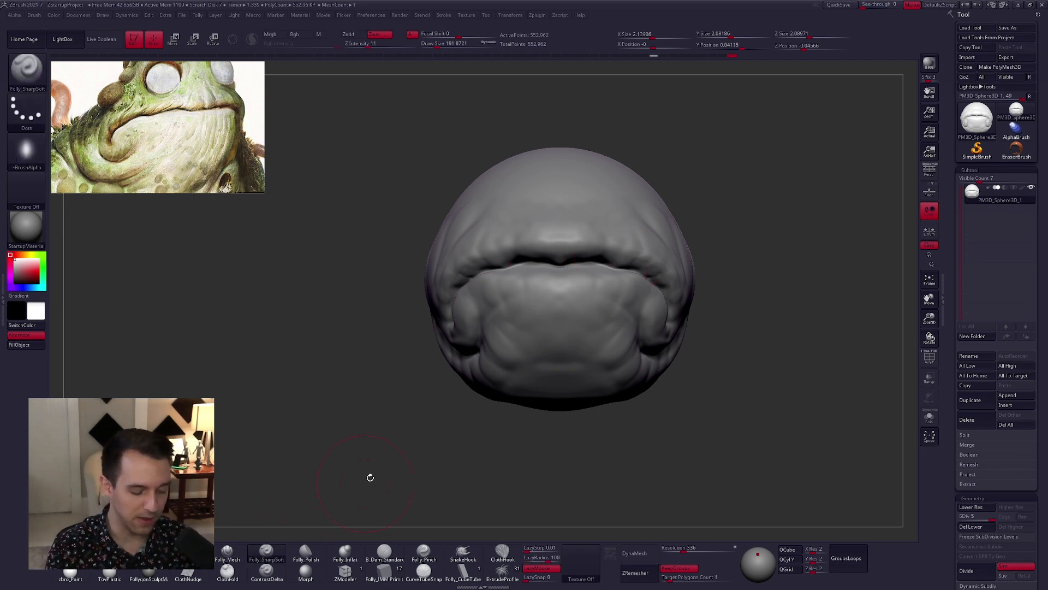
key("space")
left_click_drag(562, 307, 547, 308)
mouse_move(548, 309)
right_mouse_down()
mouse_move(576, 301)
mouse_move(568, 306)
right_mouse_up()
mouse_move(612, 350)
right_mouse_down()
mouse_move(640, 370)
mouse_move(641, 388)
mouse_move(666, 392)
right_mouse_up()
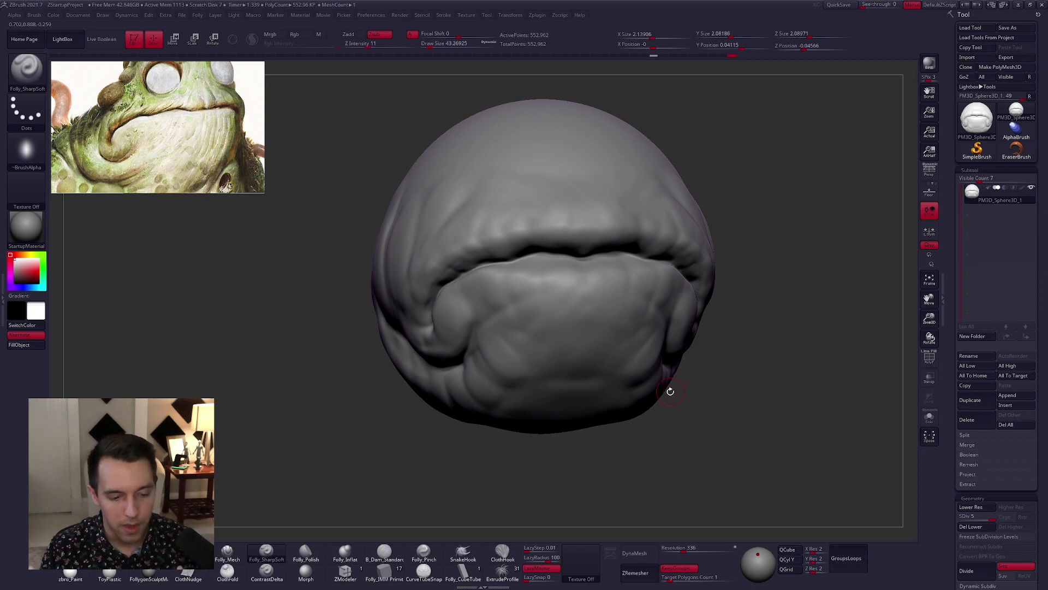
right_click_drag(600, 402, 686, 366)
key("space")
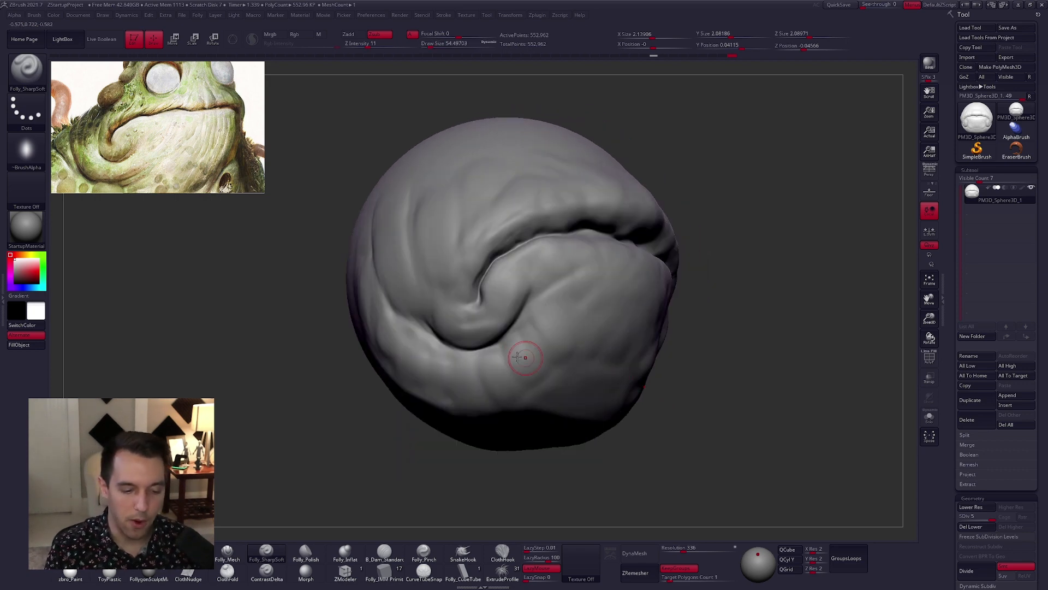
- Build up the folds around the curled mouth corner with clay strokes
key("2")
key("space")
mouse_move(438, 326)
left_mouse_down()
mouse_move(442, 336)
mouse_move(519, 304)
mouse_move(528, 284)
mouse_move(457, 356)
left_mouse_up()
mouse_move(515, 337)
left_mouse_down()
mouse_move(532, 291)
mouse_move(500, 302)
left_mouse_up()
key("space")
right_click_drag(587, 266, 704, 367)
right_click_drag(705, 367, 641, 355, "alt")
key("space")
left_click_drag(642, 279, 637, 279)
- Refine the upper lip rim and the mouth corner crease, then smooth the lip and the outer cheek fold
mouse_move(640, 279)
right_mouse_down()
mouse_move(614, 282)
mouse_move(567, 261)
right_mouse_up()
key("space")
left_click_drag(564, 258, 567, 258)
right_click_drag(567, 228, 636, 244, "alt")
left_click_drag(640, 242, 549, 237)
left_click_drag(436, 358, 460, 296)
key("shift")
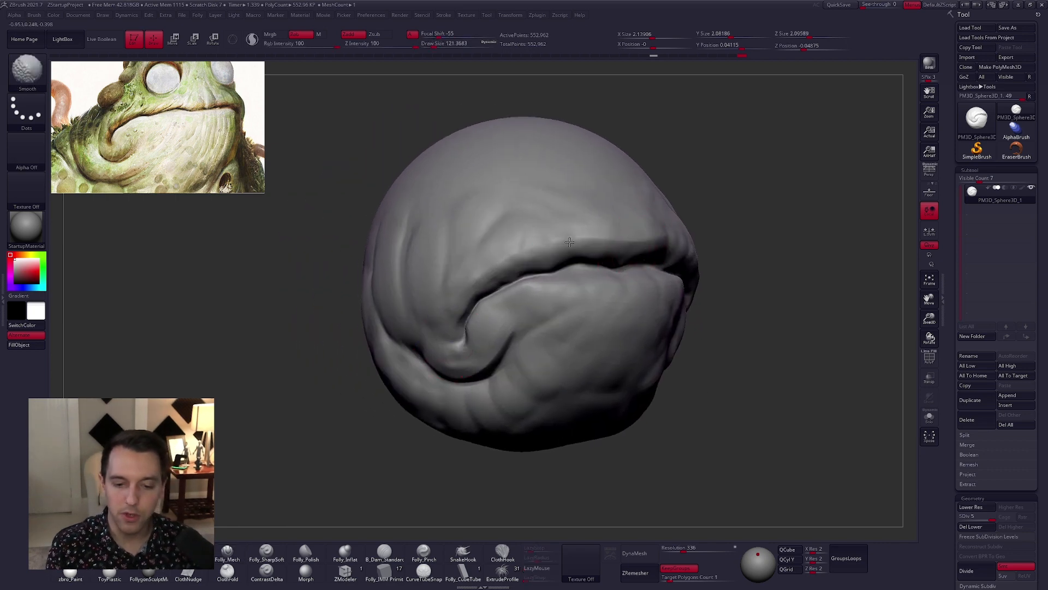
left_click_drag(583, 237, 562, 249, "shift")
left_click_drag(406, 235, 401, 279, "shift")
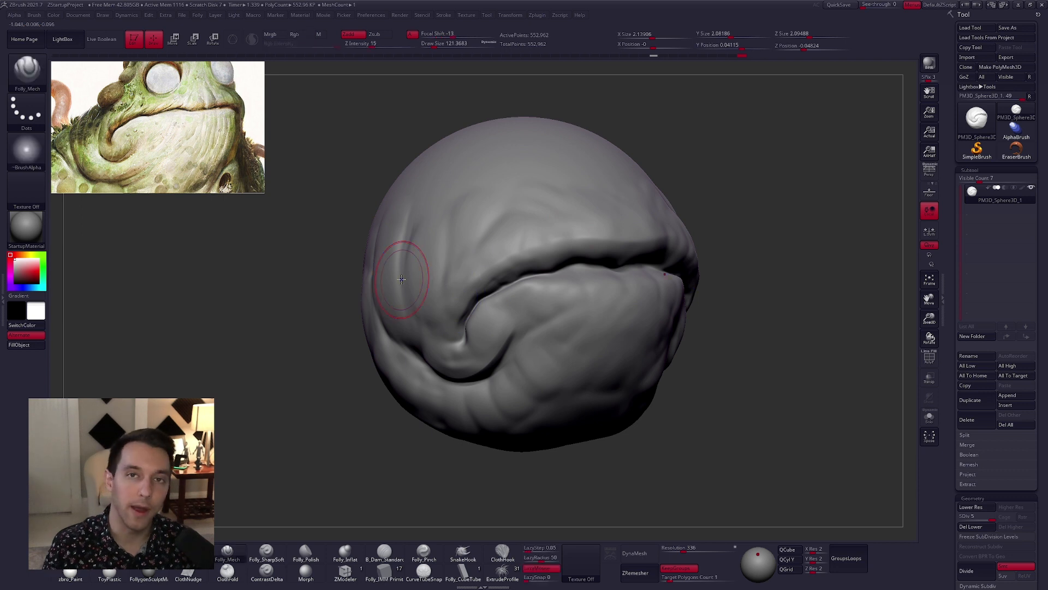
- Shape the cheek and lower lip around the curled corner with Folly_Mech and smooth the surrounding folds
mouse_move(613, 416)
left_mouse_down()
mouse_move(597, 386)
mouse_move(543, 351)
left_mouse_up()
left_click_drag(430, 301, 478, 328)
mouse_move(553, 284)
left_mouse_down()
mouse_move(543, 276)
mouse_move(513, 302)
left_mouse_up()
key("shift")
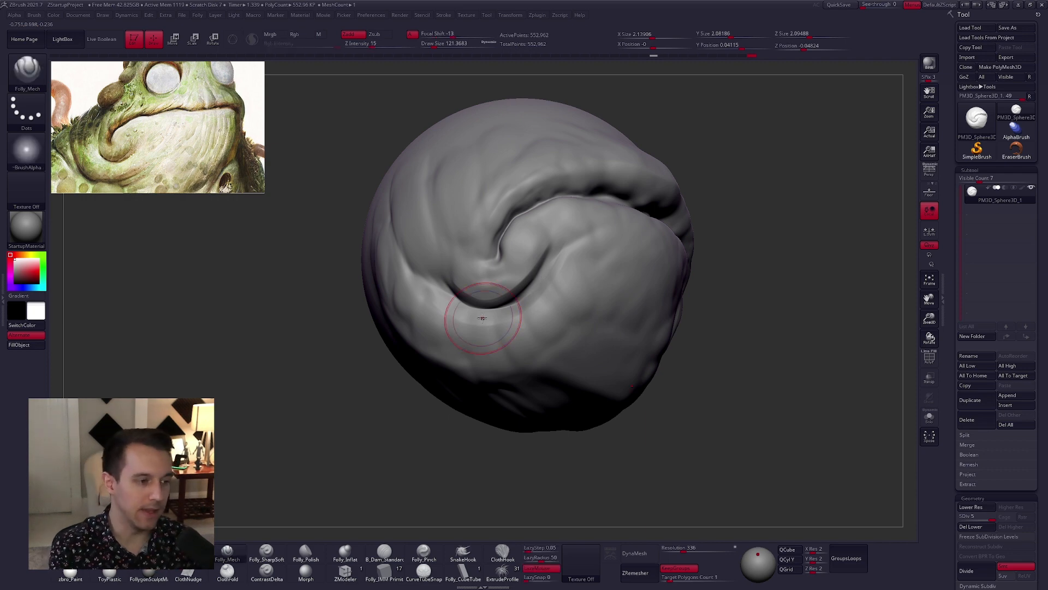
right_click_drag(633, 359, 604, 376, "alt")
left_click_drag(539, 288, 538, 280, "shift")
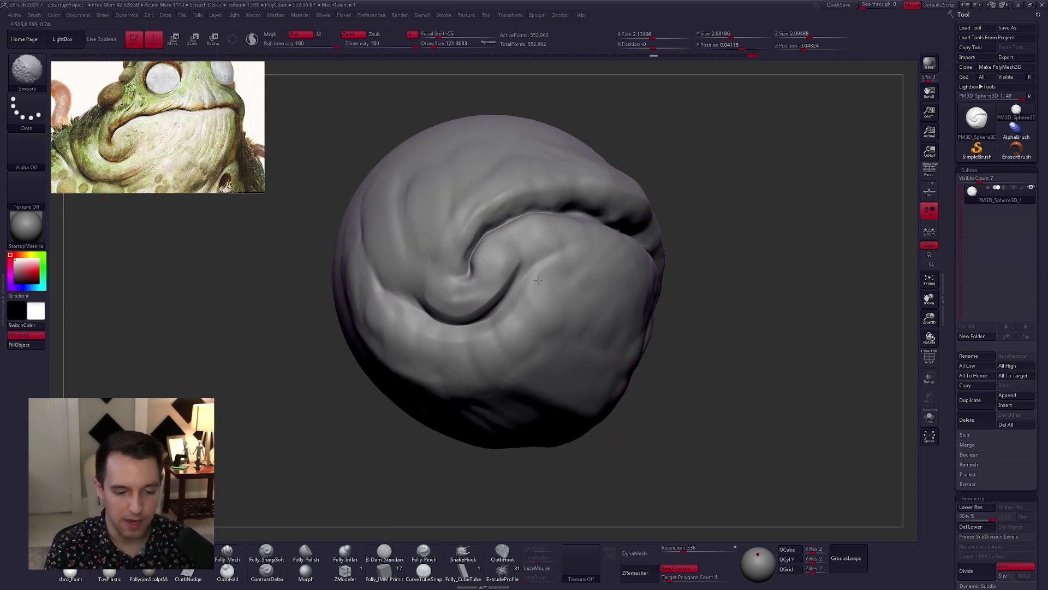
mouse_move(443, 309)
left_mouse_down("shift")
mouse_move(409, 339)
mouse_move(390, 319)
left_mouse_up("shift")
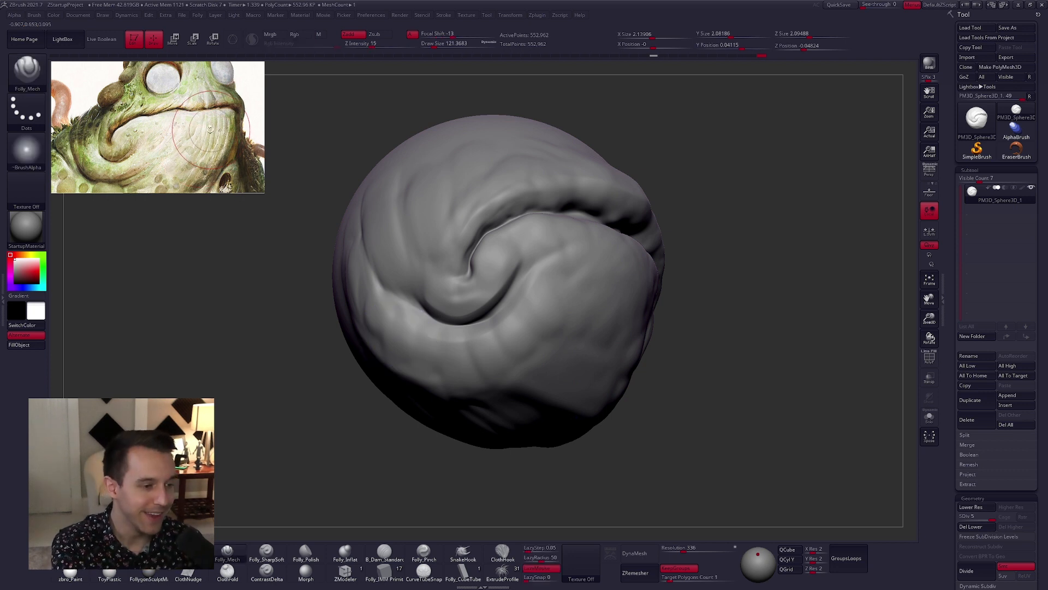
- Test a B_Dam_Standard crease on the lower lip at Z Intensity 12, undo it and set Z Intensity to 18
right_click_drag(498, 340, 621, 367, "shift")
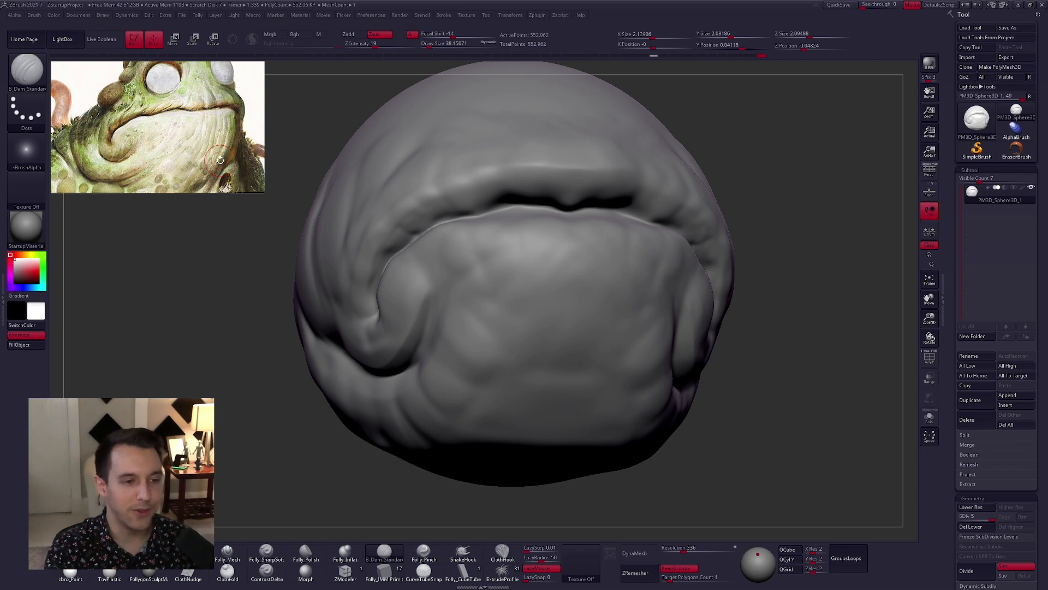
left_click(369, 46)
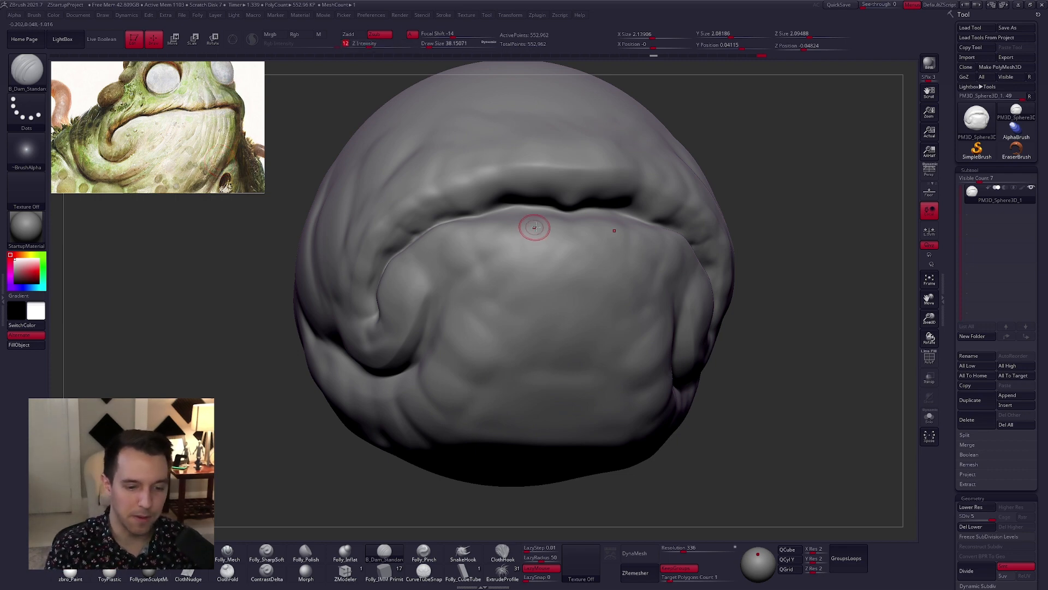
left_click_drag(536, 304, 540, 329)
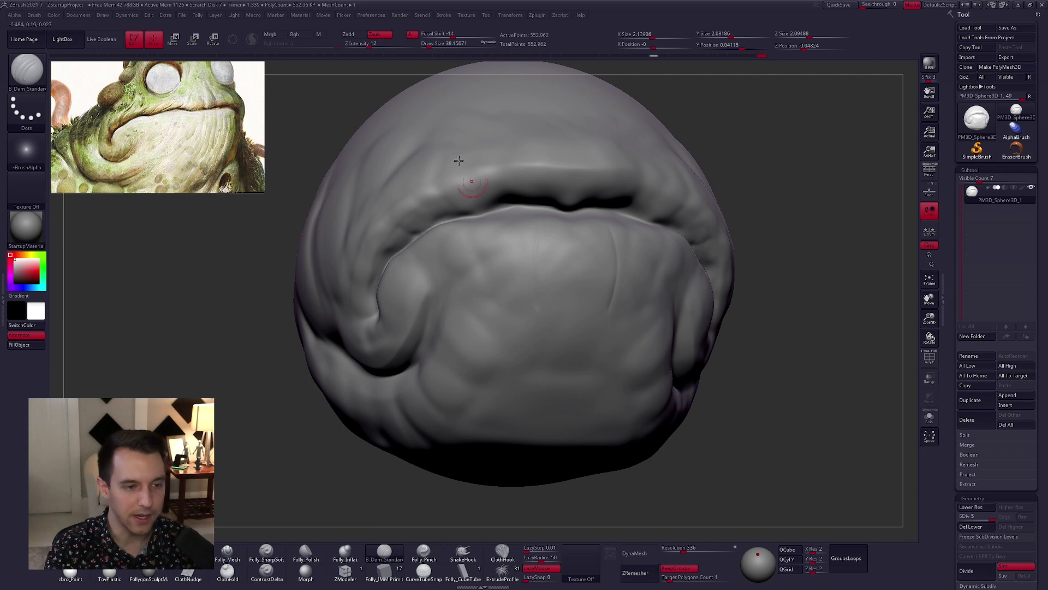
left_click(371, 46)
left_click_drag(373, 48, 375, 48)
key("ctrl+z")
- Carve fine vertical wrinkles running from the lower lip down over the chin, with longer ones curving toward the jaw
mouse_move(510, 206)
right_mouse_down("ctrl")
mouse_move(541, 281)
mouse_move(557, 278)
right_mouse_up("ctrl")
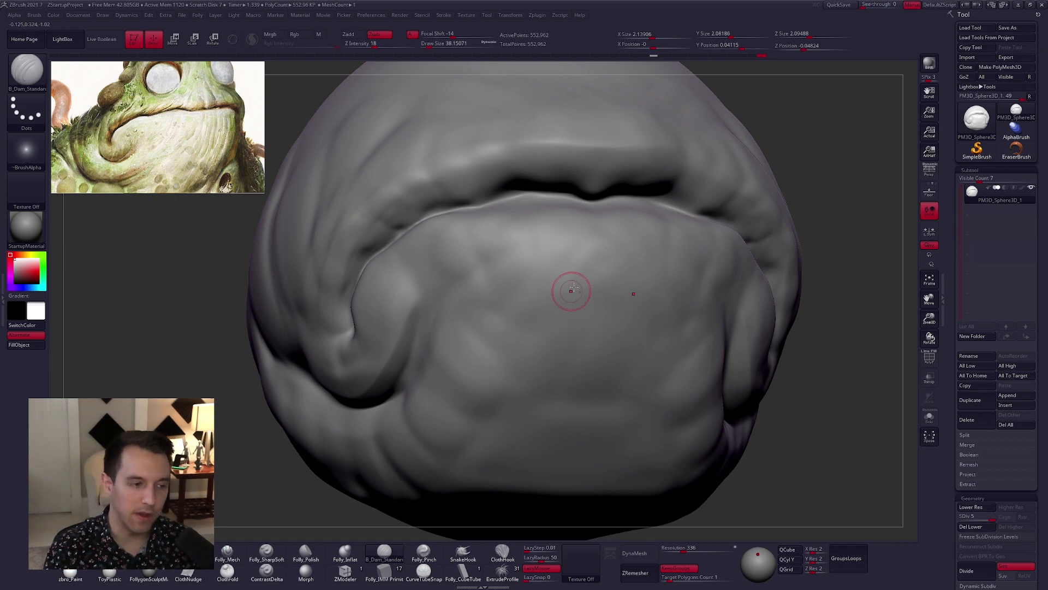
right_click_drag(568, 297, 578, 283)
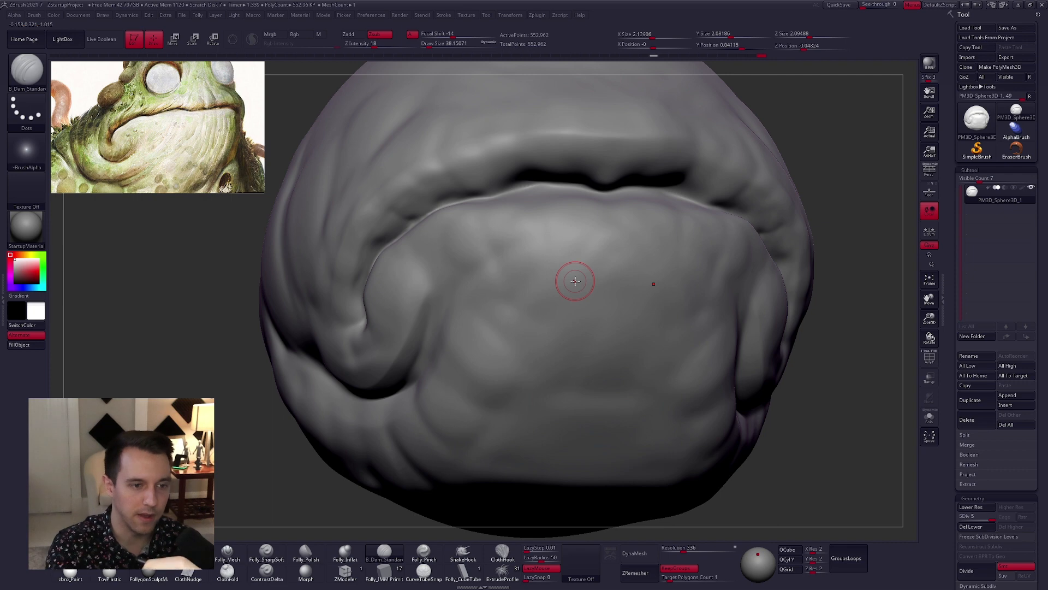
mouse_move(444, 16)
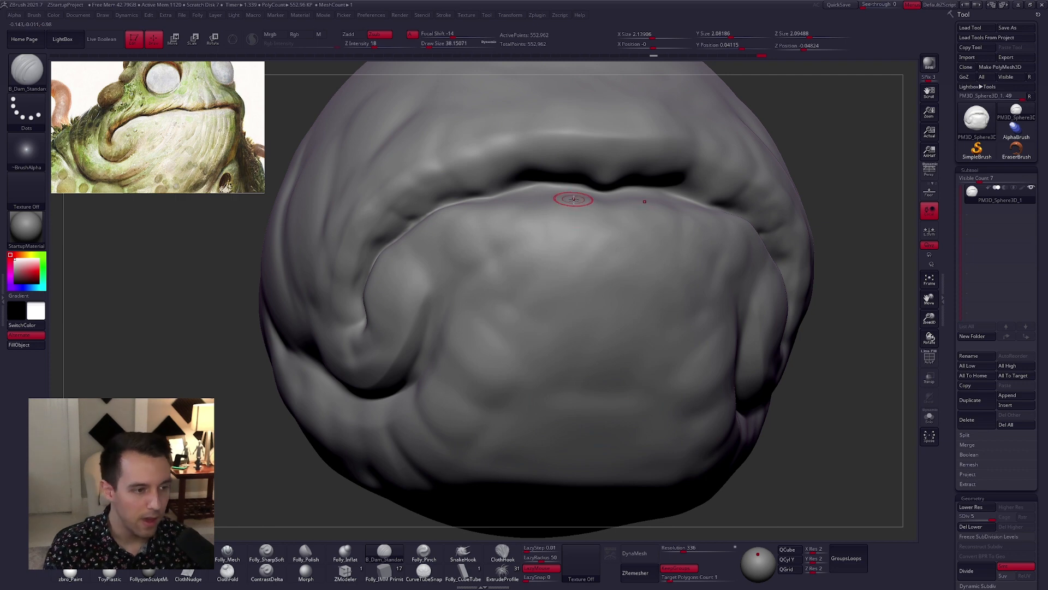
left_click_drag(579, 201, 576, 220)
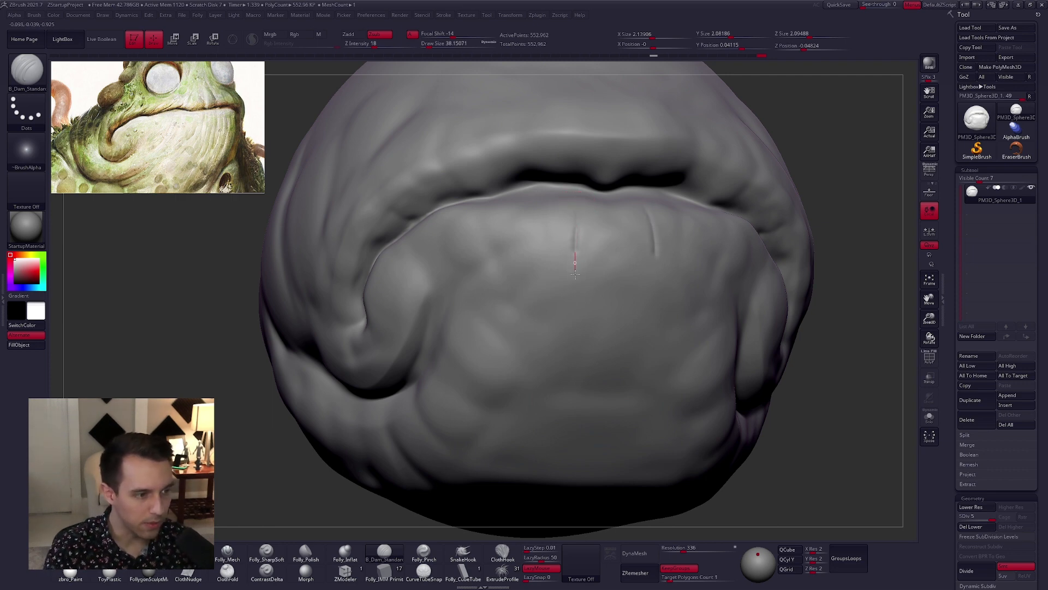
left_click_drag(575, 276, 575, 277)
left_click_drag(580, 205, 571, 306)
left_click_drag(578, 203, 574, 315)
mouse_move(545, 270)
right_mouse_down()
mouse_move(573, 234)
mouse_move(562, 222)
right_mouse_up()
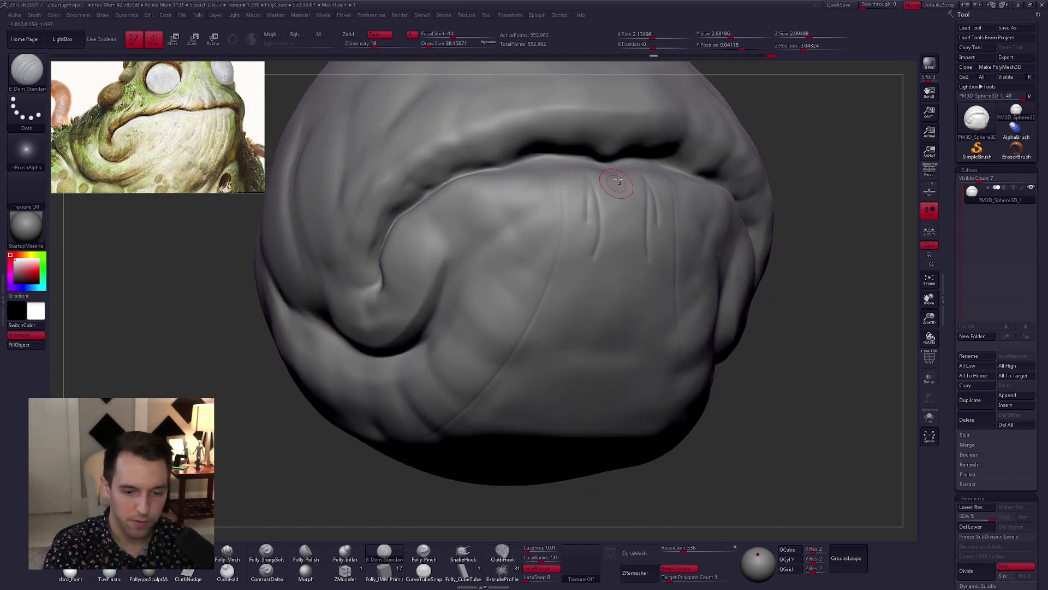
mouse_move(472, 444)
right_mouse_down()
mouse_move(534, 347)
mouse_move(421, 327)
right_mouse_up()
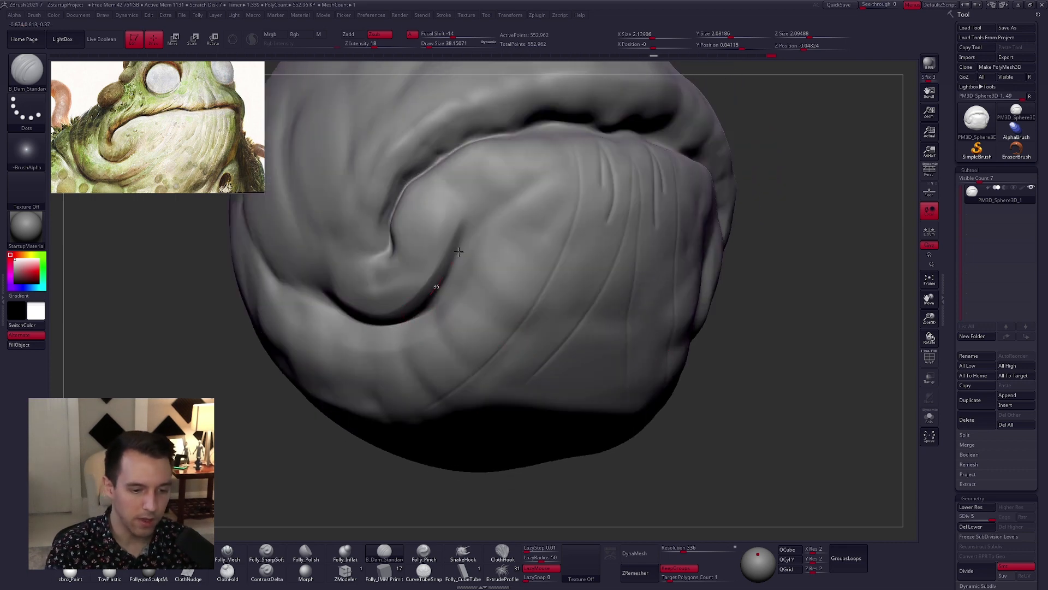
- Build up a raised skin fold along the crease beside the curled mouth corner with the Folly_Clay brush
key("2")
left_click_drag(429, 311, 477, 203)
left_click_drag(428, 311, 477, 208)
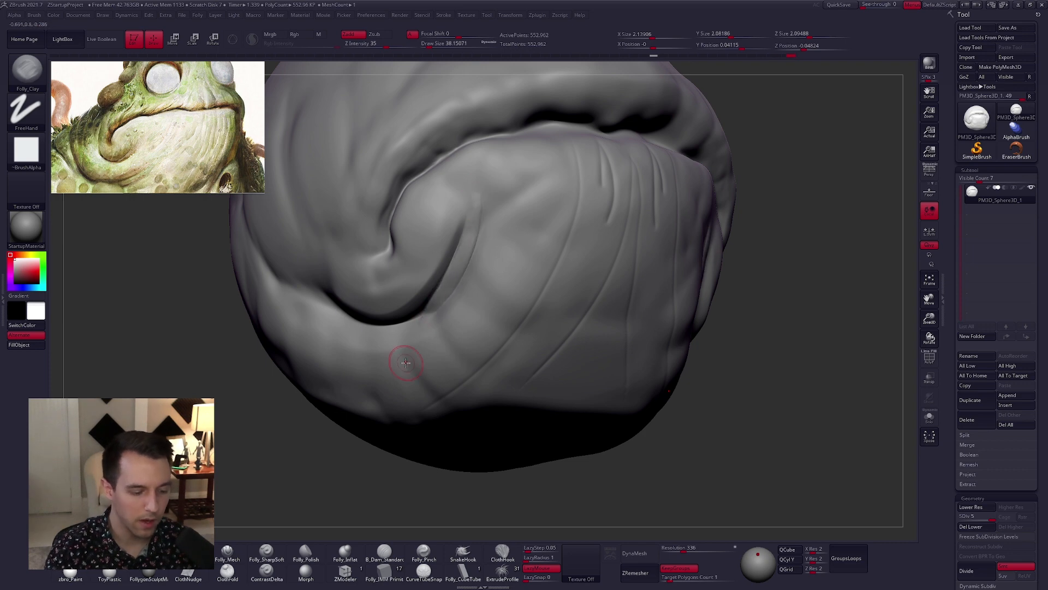
- Carve additional B_Dam_Standard wrinkles down the side of the lower lip between the chin centre and the mouth corner
left_click(384, 551)
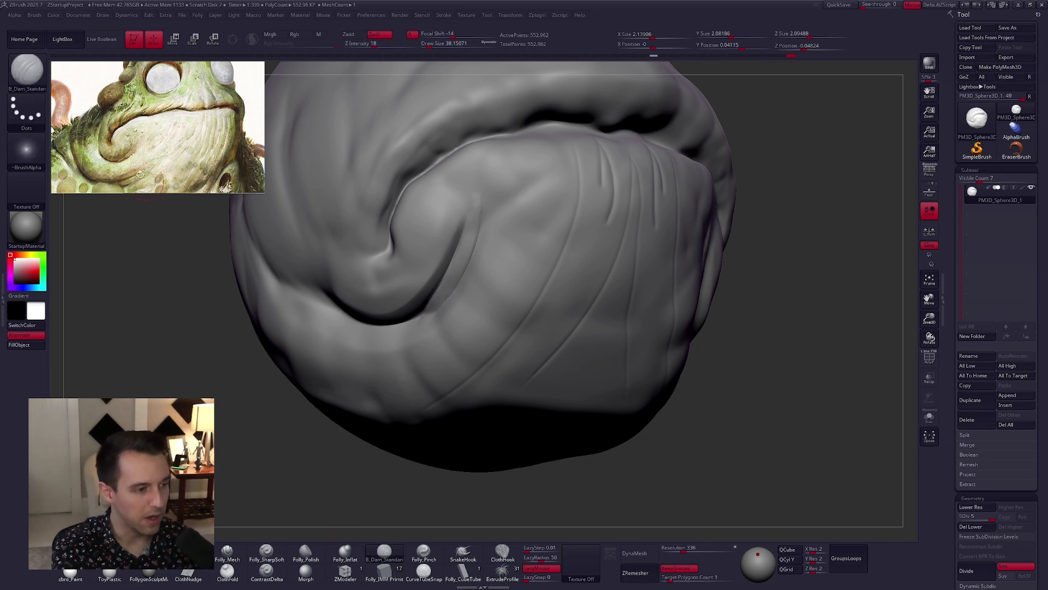
right_click_drag(520, 280, 526, 309, "alt")
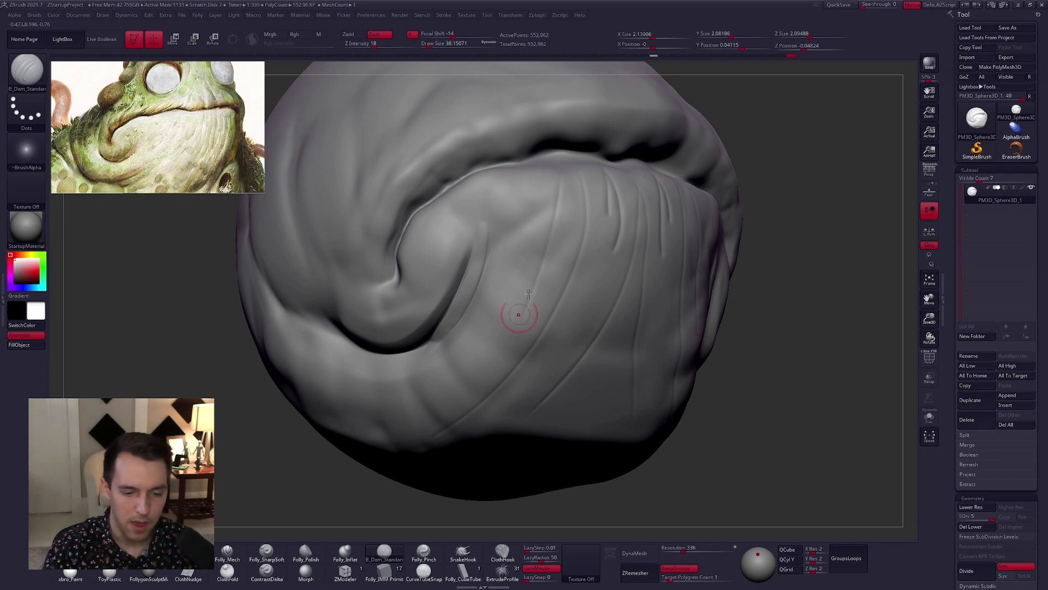
left_click_drag(569, 173, 549, 378)
right_click_drag(556, 310, 604, 290)
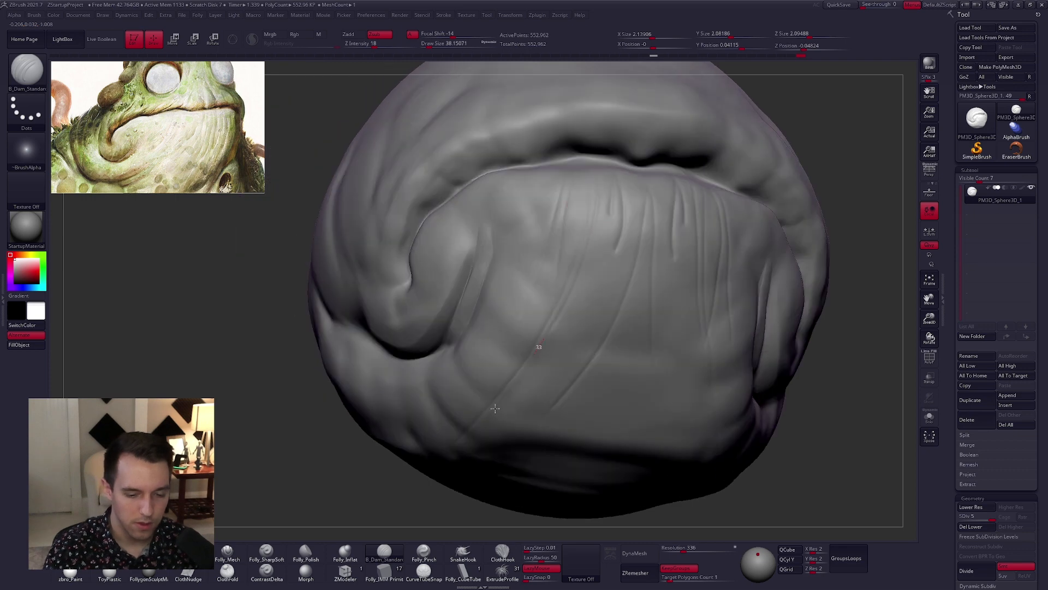
right_click_drag(537, 384, 490, 401, "alt")
- Undo the last stroke on the chin and carve more long diagonal creases from the lower lip toward the jaw
key("1")
mouse_move(561, 196)
left_mouse_down()
mouse_move(556, 257)
mouse_move(459, 452)
left_mouse_up()
right_click_drag(522, 377, 520, 333, "alt")
left_click(384, 555)
key("ctrl+z")
left_click_drag(560, 203, 558, 140)
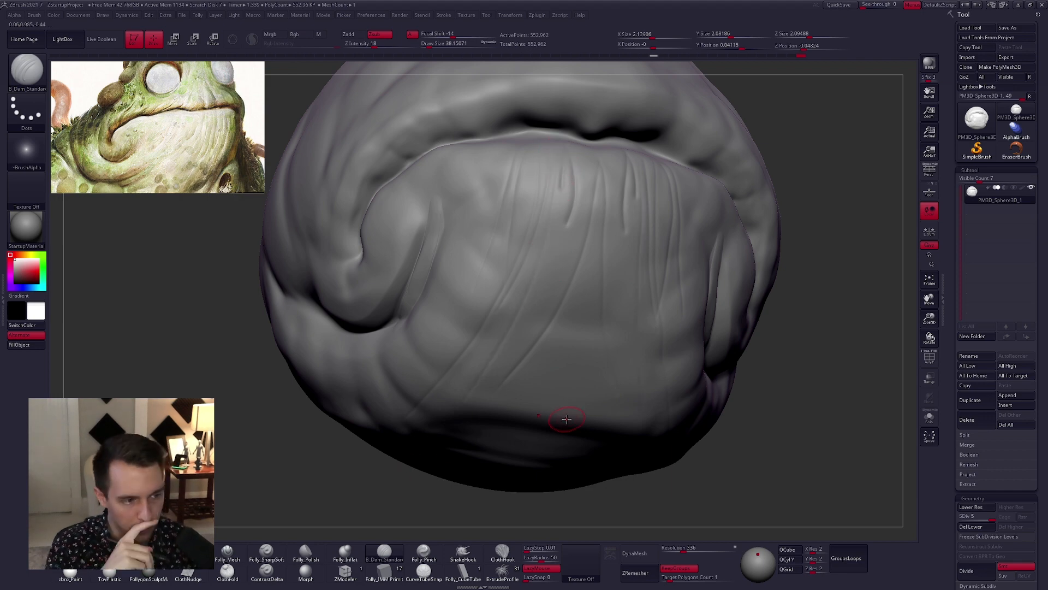
left_click_drag(525, 343, 510, 362)
right_click_drag(510, 363, 530, 328)
- Increase the draw size to about 43 and extend the wrinkles across the chin, jaw underside and lower lip
key("space")
left_click_drag(552, 317, 557, 317)
left_click_drag(595, 236, 557, 349)
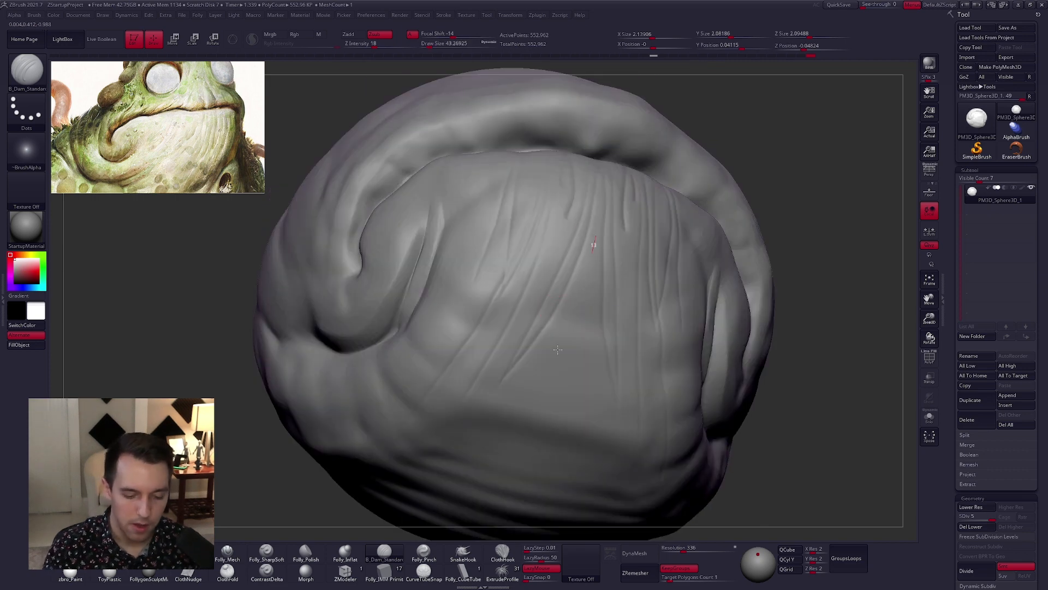
right_click_drag(523, 379, 539, 351)
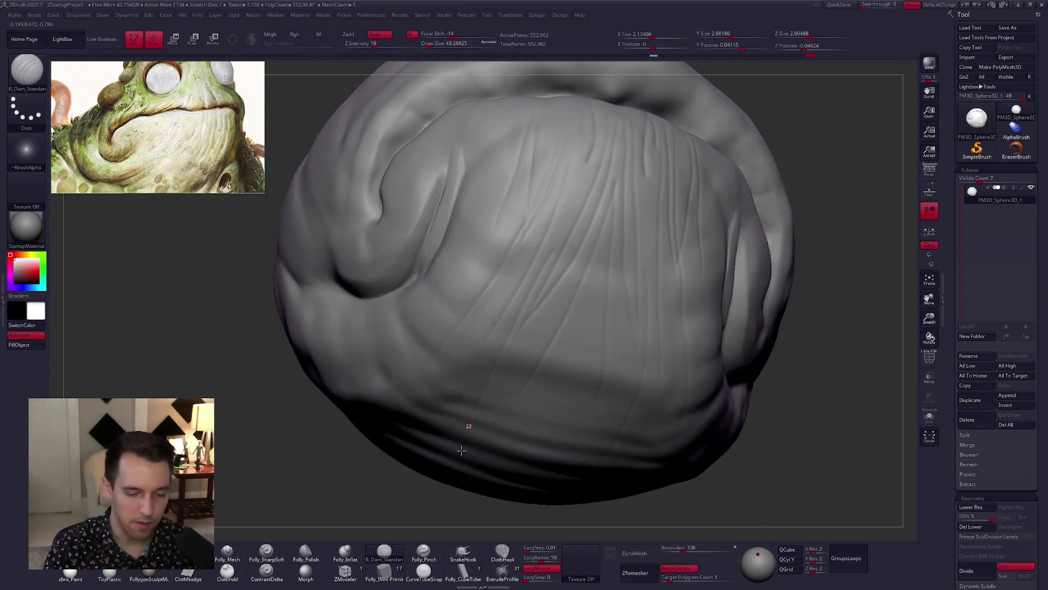
mouse_move(468, 440)
right_mouse_down()
mouse_move(491, 327)
mouse_move(545, 252)
right_mouse_up()
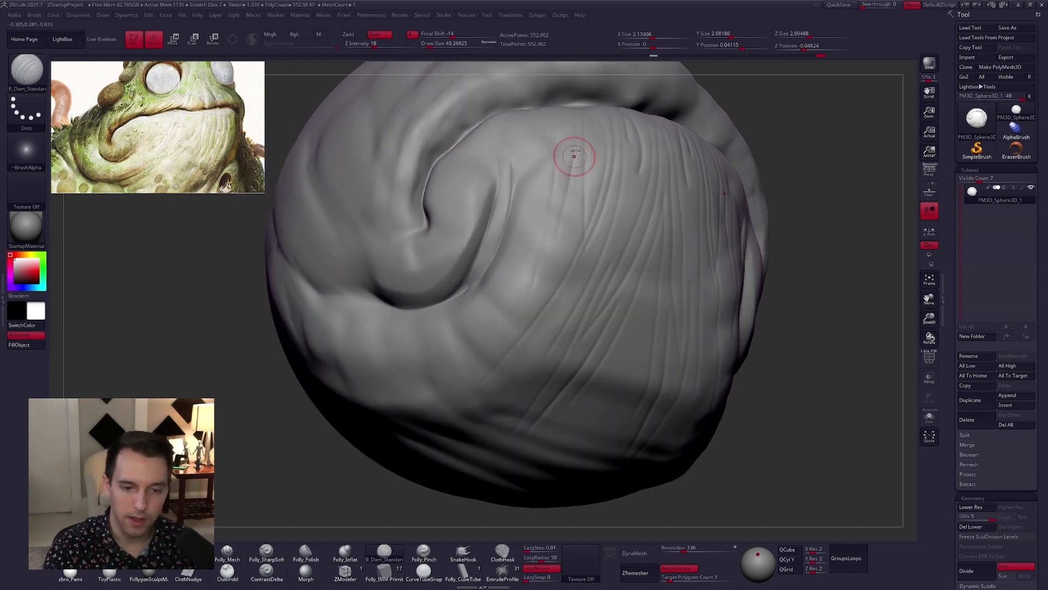
right_click_drag(499, 368, 533, 248)
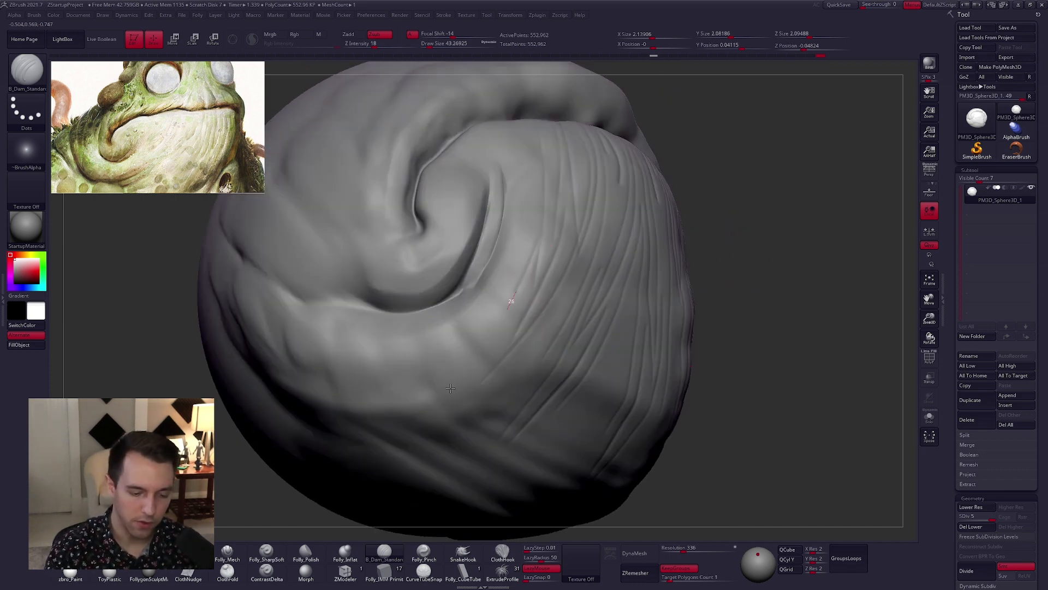
mouse_move(545, 367)
right_mouse_down()
mouse_move(552, 420)
mouse_move(516, 442)
mouse_move(543, 283)
right_mouse_up()
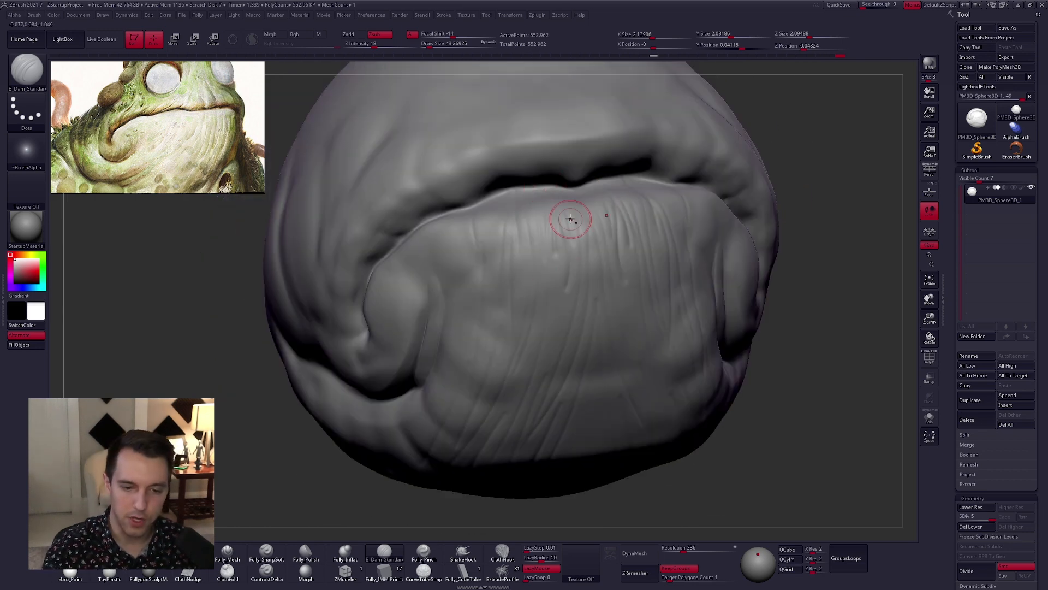
- Carve a row of B_Dam_Standard creases along the upper lip from its centre to the curled mouth corner
right_click_drag(569, 218, 570, 260)
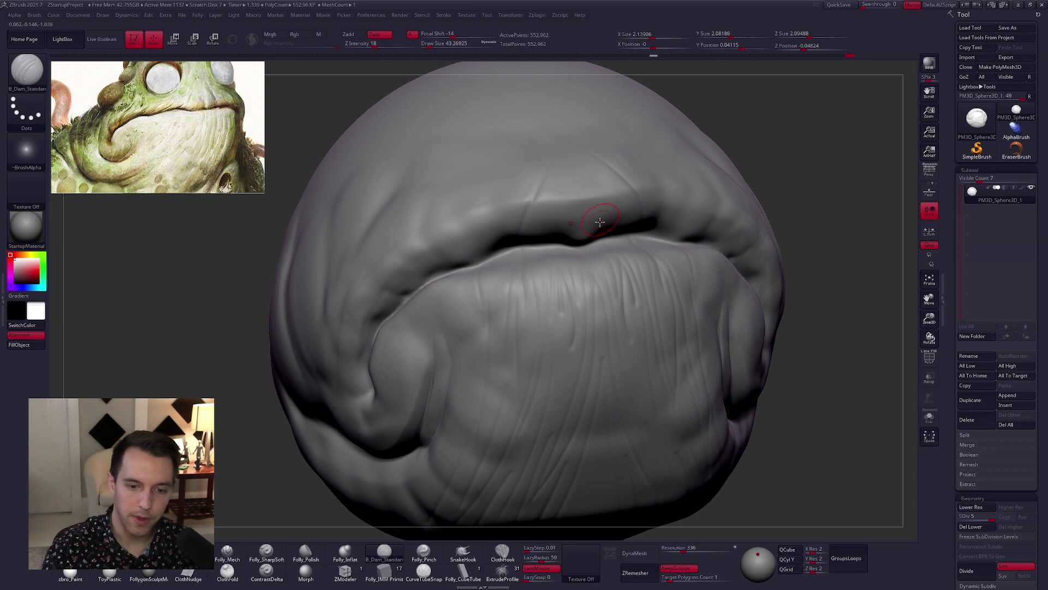
mouse_move(580, 234)
right_mouse_down()
mouse_move(480, 241)
mouse_move(498, 248)
right_mouse_up()
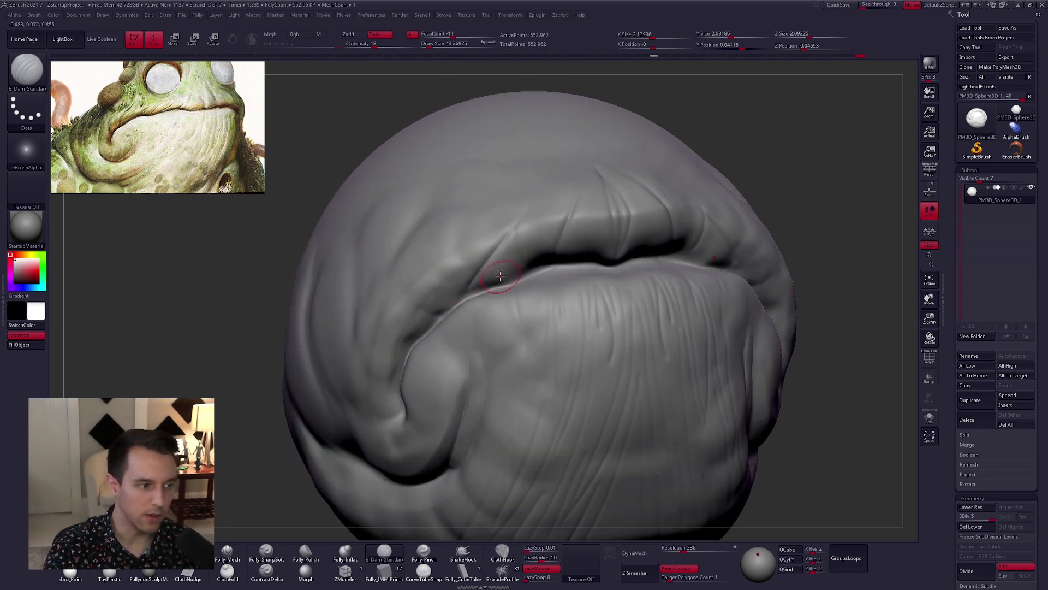
right_click_drag(479, 274, 410, 312)
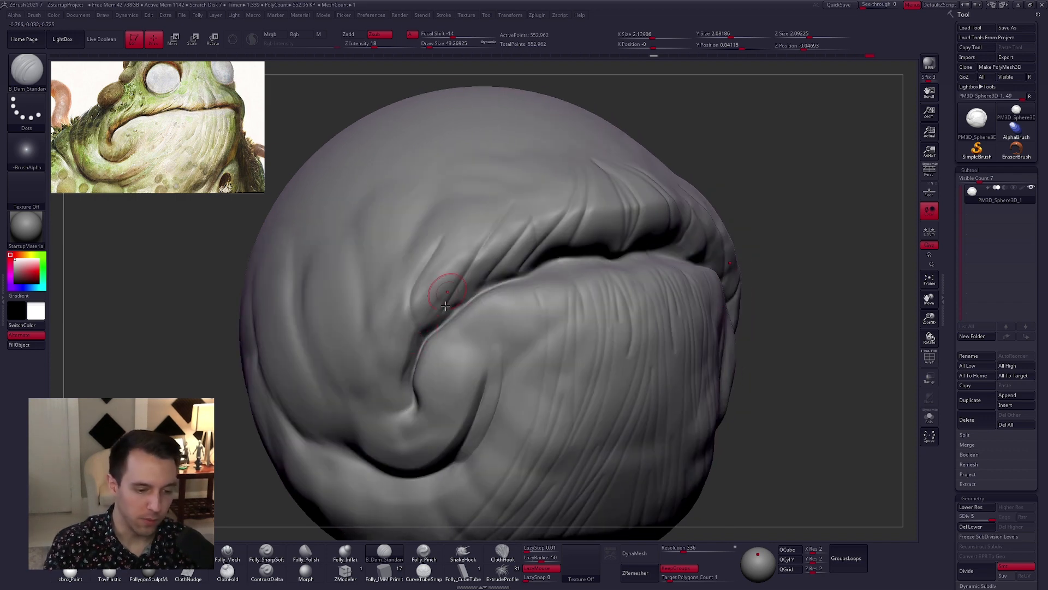
right_click_drag(490, 320, 485, 359)
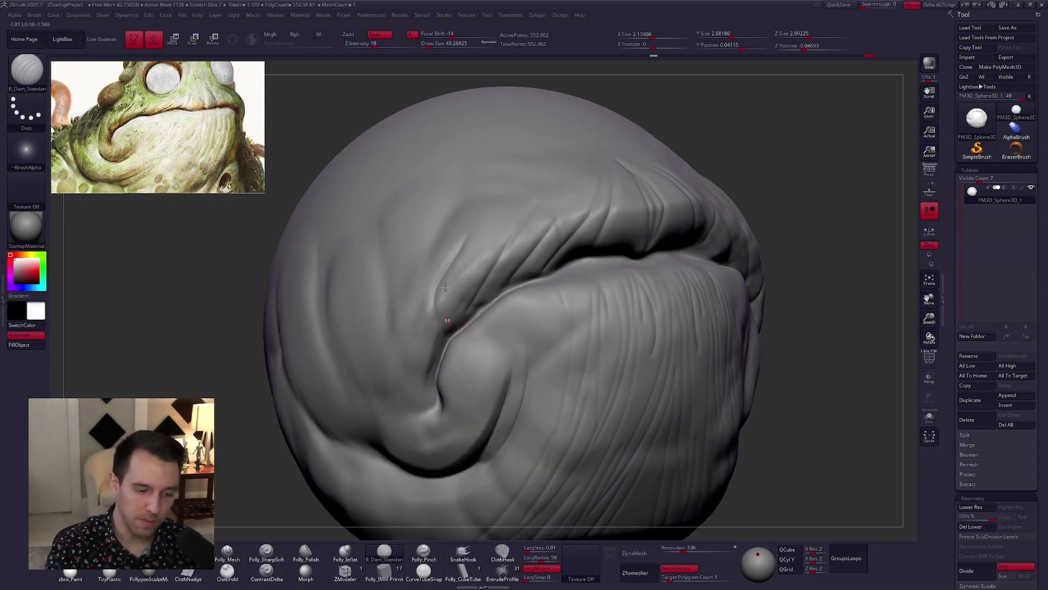
- Carve long vertical wrinkles down the side of the lower lip toward the curled mouth corner
mouse_move(524, 306)
right_mouse_down("alt")
mouse_move(554, 296)
mouse_move(522, 299)
mouse_move(489, 284)
right_mouse_up("alt")
right_click_drag(719, 371, 688, 362)
right_click_drag(609, 268, 614, 249, "alt")
left_click_drag(603, 229, 610, 303)
right_click_drag(605, 284, 584, 259)
left_click_drag(573, 235, 587, 334)
mouse_move(567, 253)
left_mouse_down()
mouse_move(563, 324)
mouse_move(575, 320)
mouse_move(559, 382)
left_mouse_up()
right_click_drag(559, 382, 574, 370)
left_click_drag(560, 252, 544, 384)
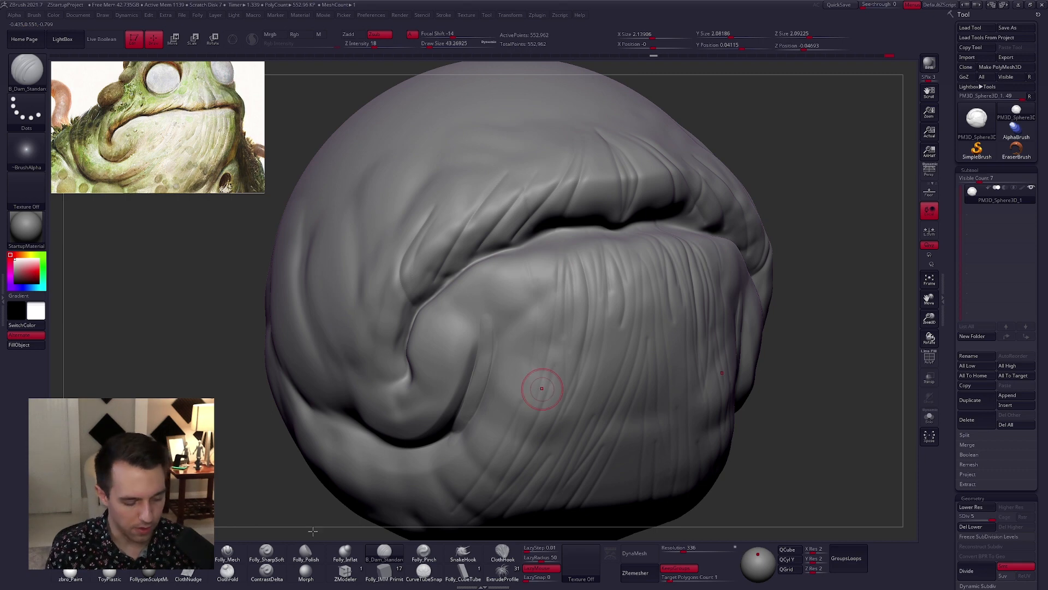
- Work over the lower-lip wrinkles nearest the curled mouth corner with the Folly_SharpSoft brush
left_click(265, 551)
left_click_drag(538, 346, 537, 352)
left_click_drag(515, 257, 511, 383)
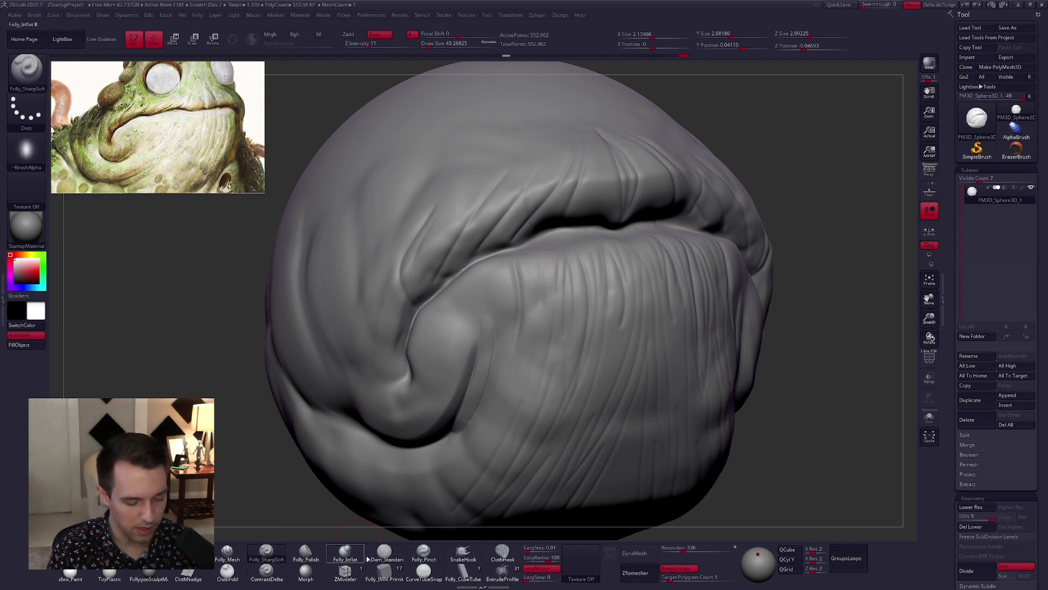
- Carve short B_Dam_Standard wrinkles into the middle of the lower lip and chin, varying the draw size up to about 49
left_click(385, 551)
mouse_move(537, 434)
right_mouse_down()
mouse_move(516, 437)
mouse_move(630, 414)
right_mouse_up()
right_click_drag(562, 305, 562, 264)
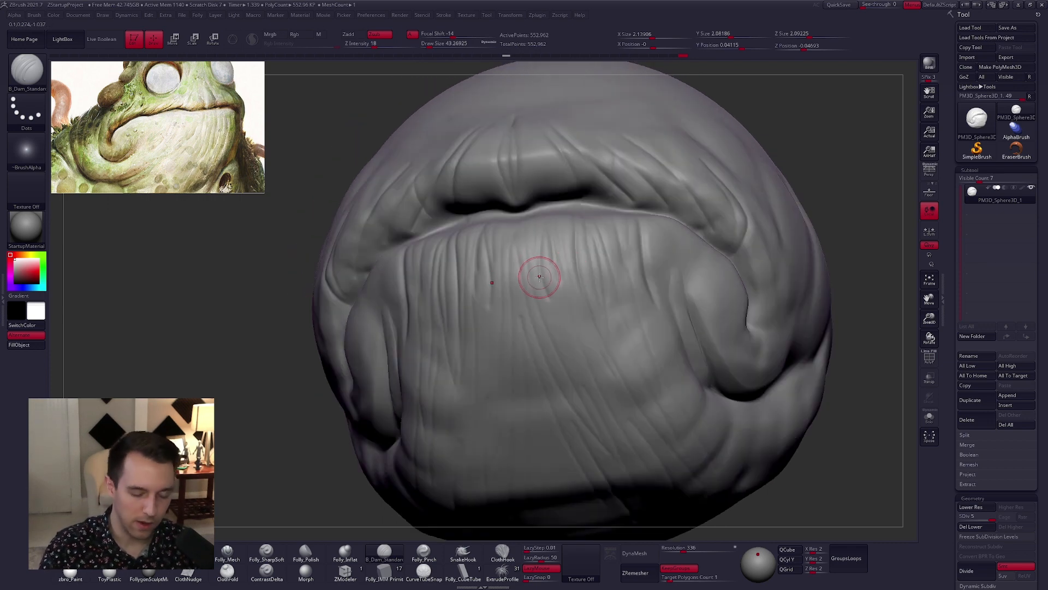
key("space")
left_click_drag(547, 231, 544, 230)
key("space")
left_click_drag(543, 277, 550, 278)
key("space")
left_click_drag(576, 359, 576, 363)
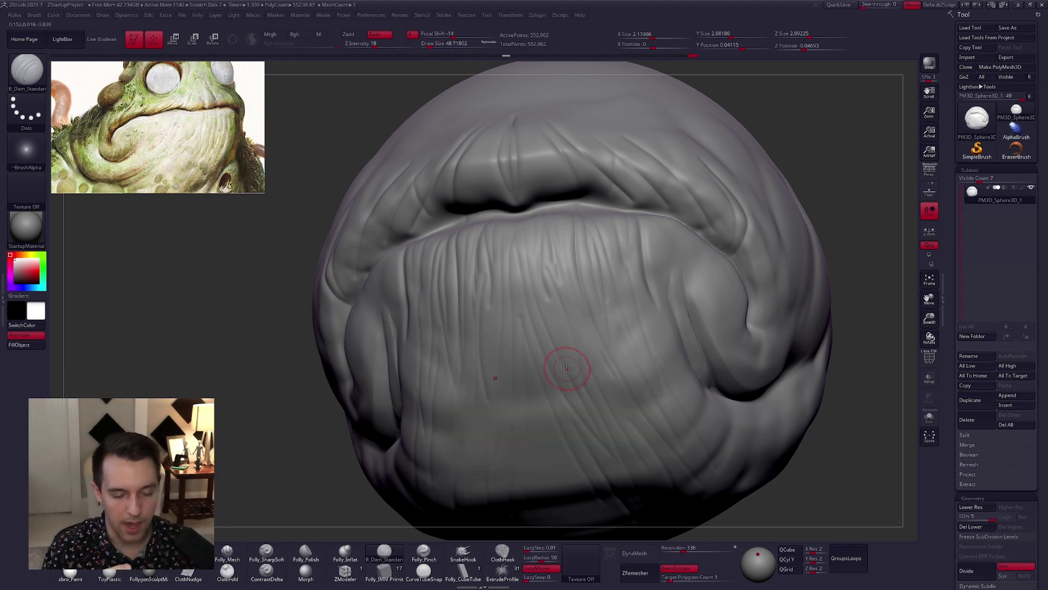
key("space")
left_click_drag(519, 271, 525, 321)
- Set the draw size to about 43 and inflate the ridges at the centre of the lower lip with Folly_Inflat
key("1")
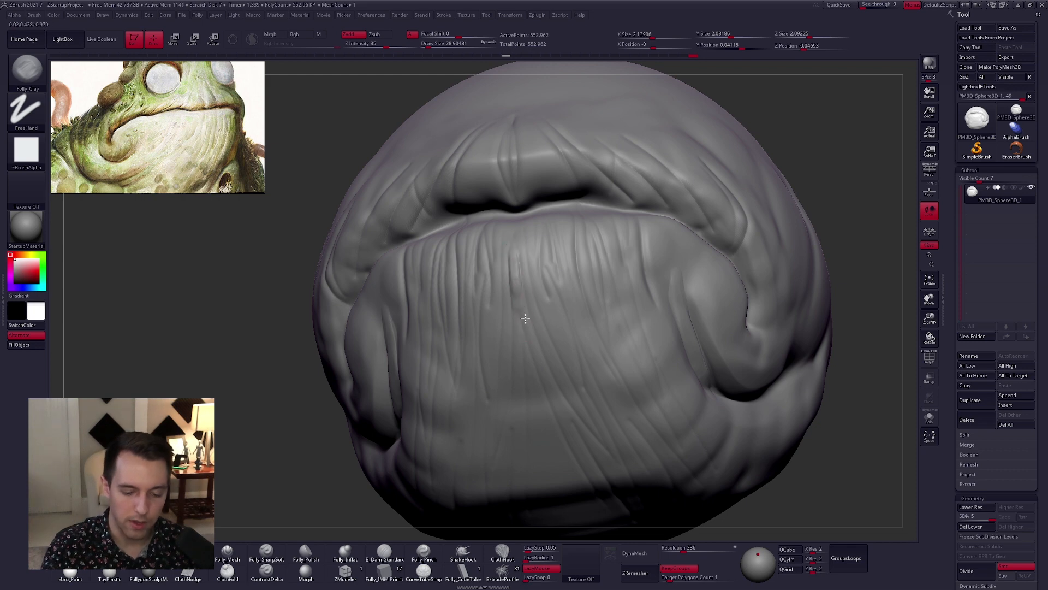
key("space")
left_click_drag(538, 356, 549, 388)
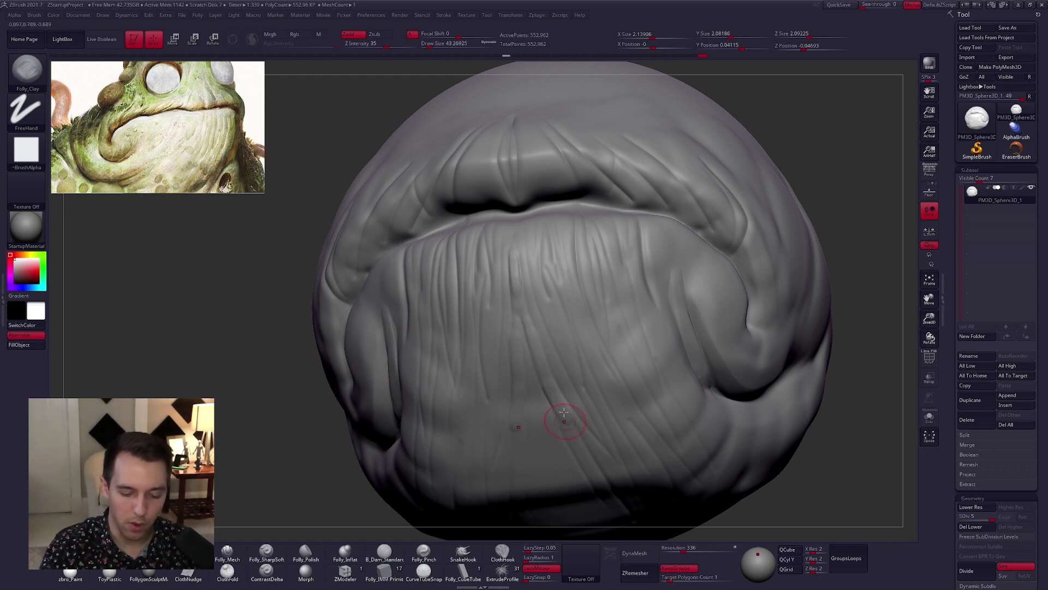
right_click_drag(595, 435, 597, 388)
key("ctrl")
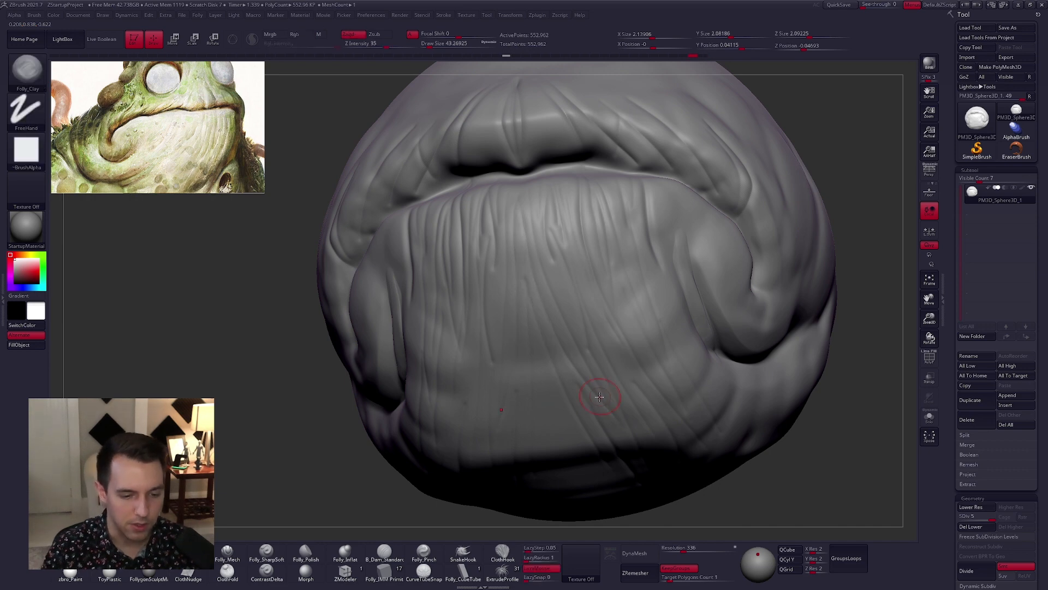
left_click(344, 552)
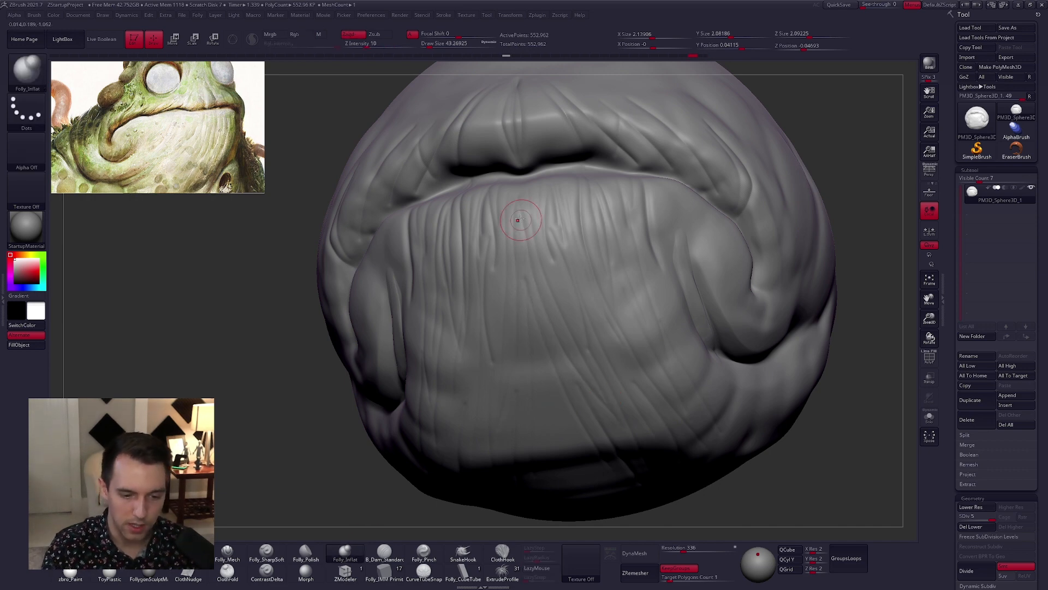
left_click_drag(524, 202, 525, 276)
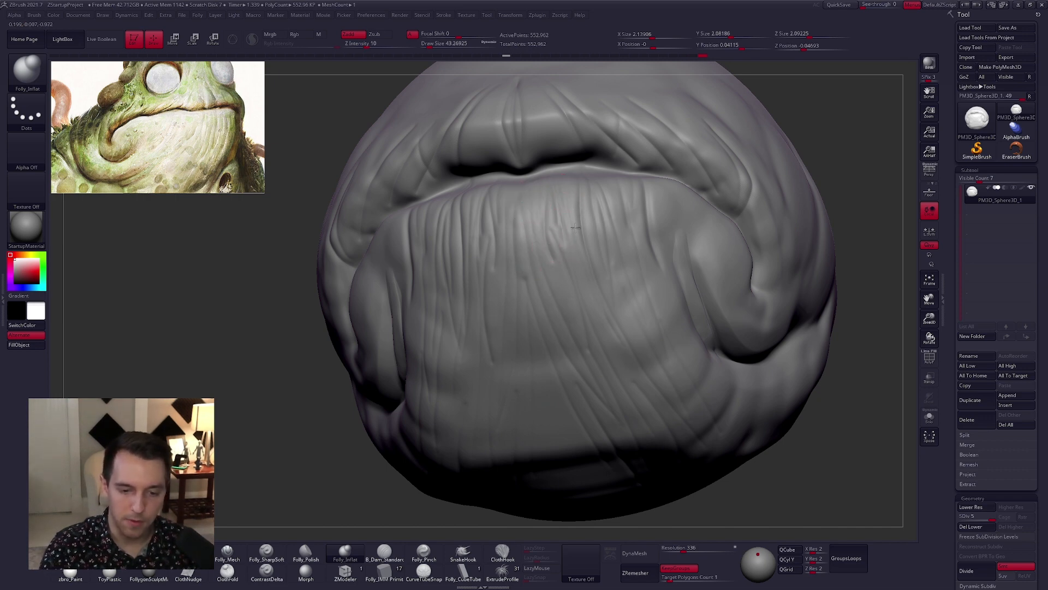
- Inflate the skin ridges between the diagonal creases on the side and underside of the chin
right_click_drag(594, 337, 499, 217)
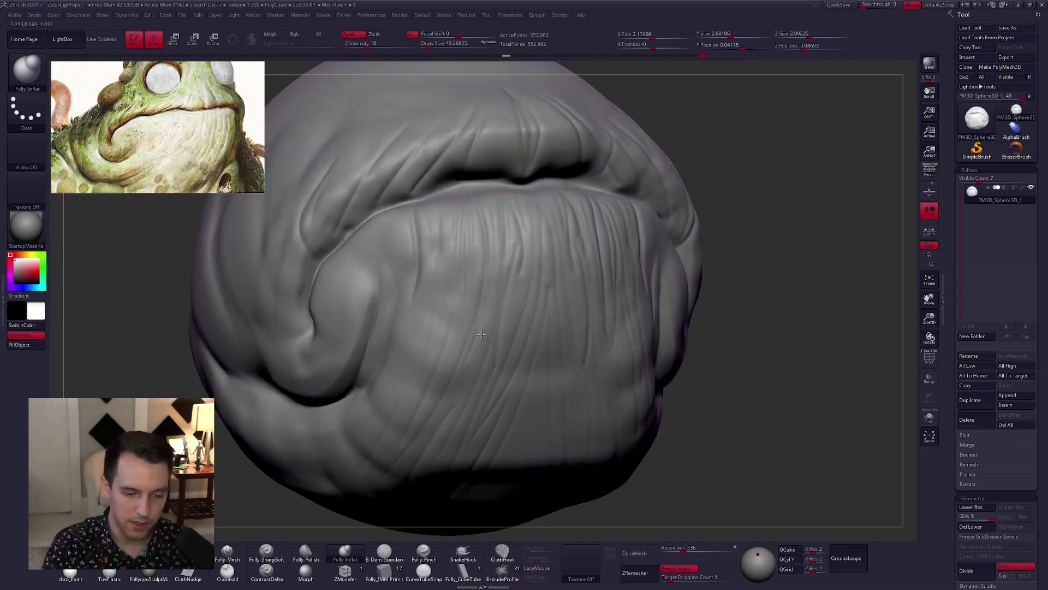
right_click_drag(478, 382, 502, 330)
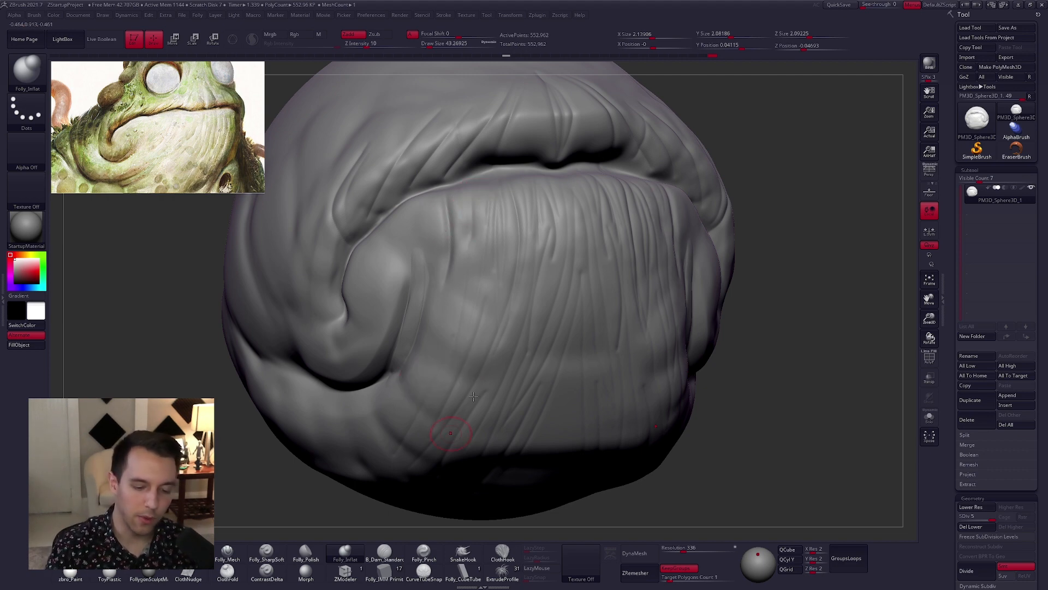
mouse_move(554, 380)
right_mouse_down("alt")
mouse_move(555, 310)
mouse_move(534, 241)
right_mouse_up("alt")
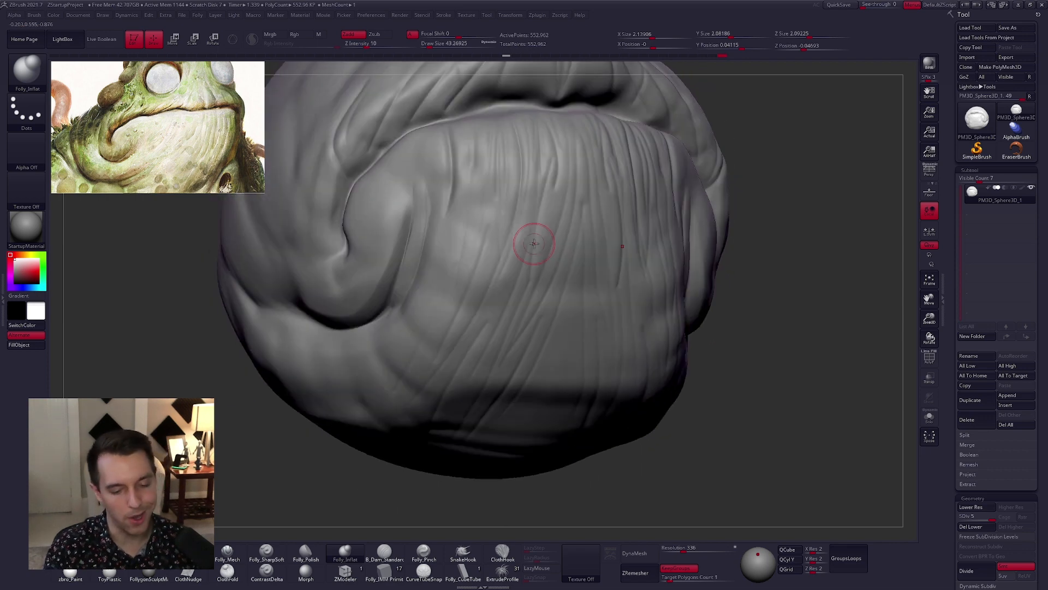
right_click_drag(461, 371, 484, 327)
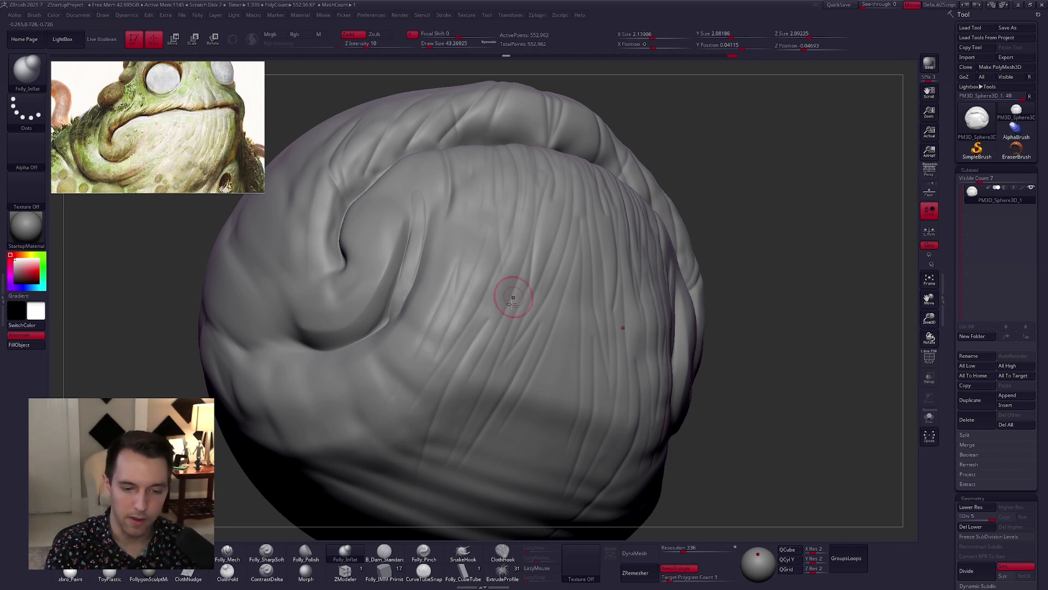
right_click_drag(510, 297, 520, 253)
right_click_drag(518, 328, 510, 448)
- Carve more B_Dam_Standard creases across the chin side and the jaw below the curled mouth corner
left_click(391, 562)
right_click_drag(593, 402, 595, 374)
mouse_move(590, 409)
right_mouse_down()
mouse_move(589, 394)
mouse_move(584, 429)
mouse_move(686, 382)
mouse_move(688, 417)
right_mouse_up()
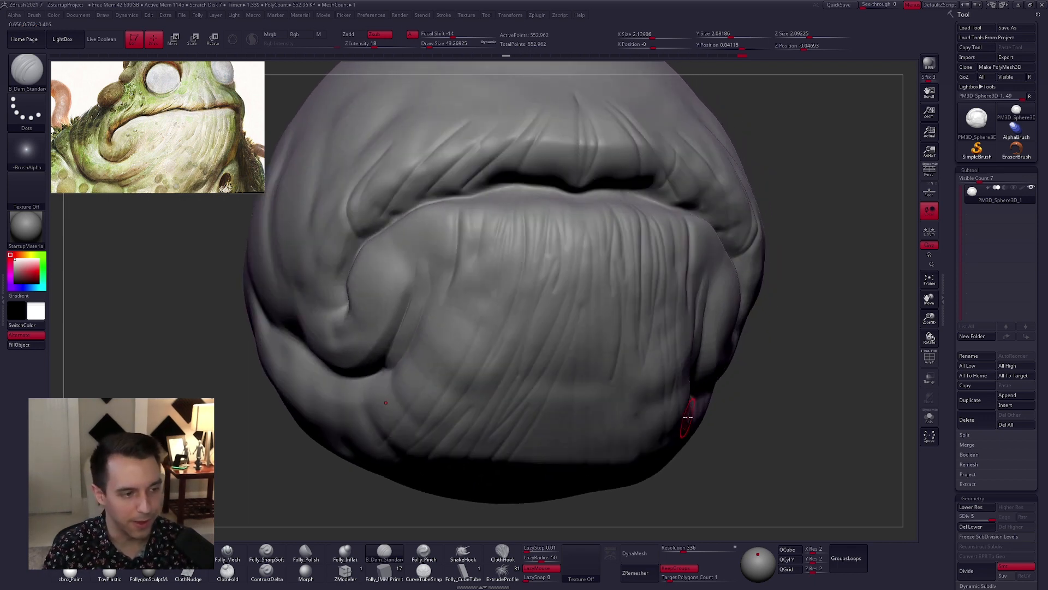
right_click_drag(687, 378, 686, 426, "alt")
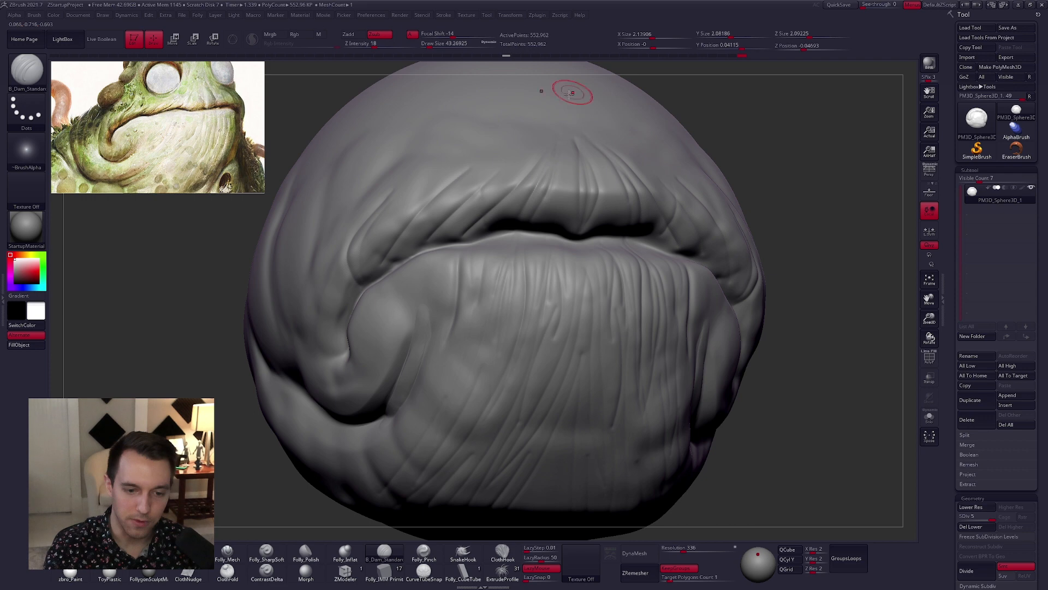
- Puff up the ridges between the creases at the middle of the upper lip with Folly_Inflat
key("4")
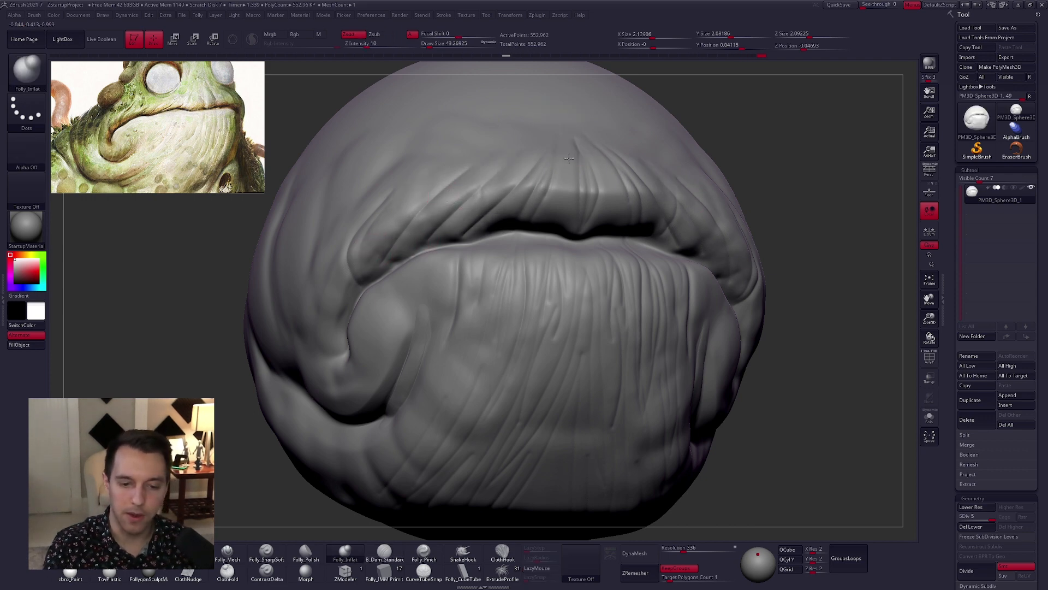
right_click_drag(555, 219, 569, 156)
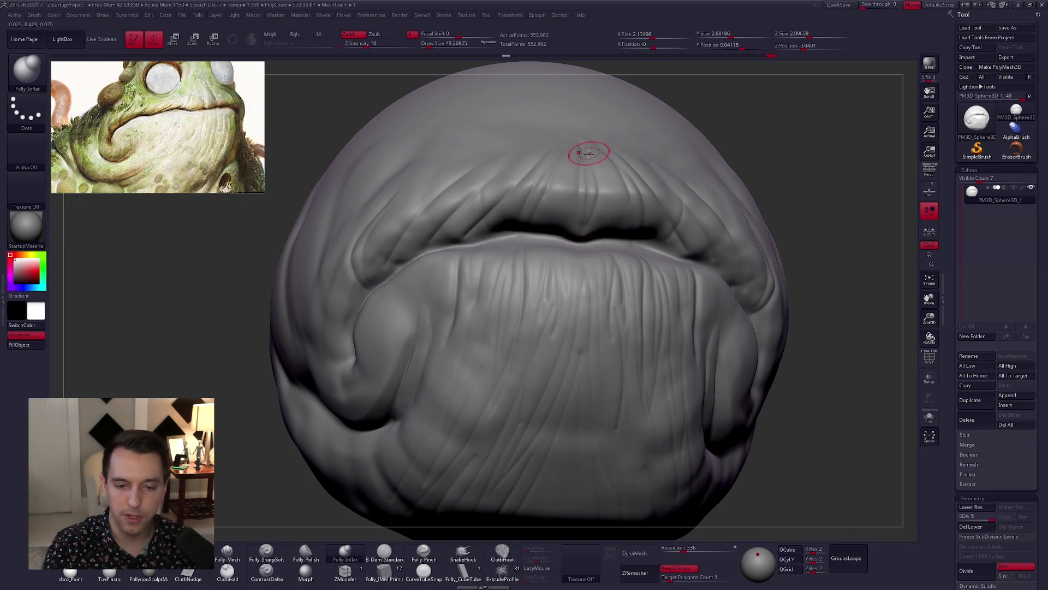
left_click_drag(569, 230, 572, 240)
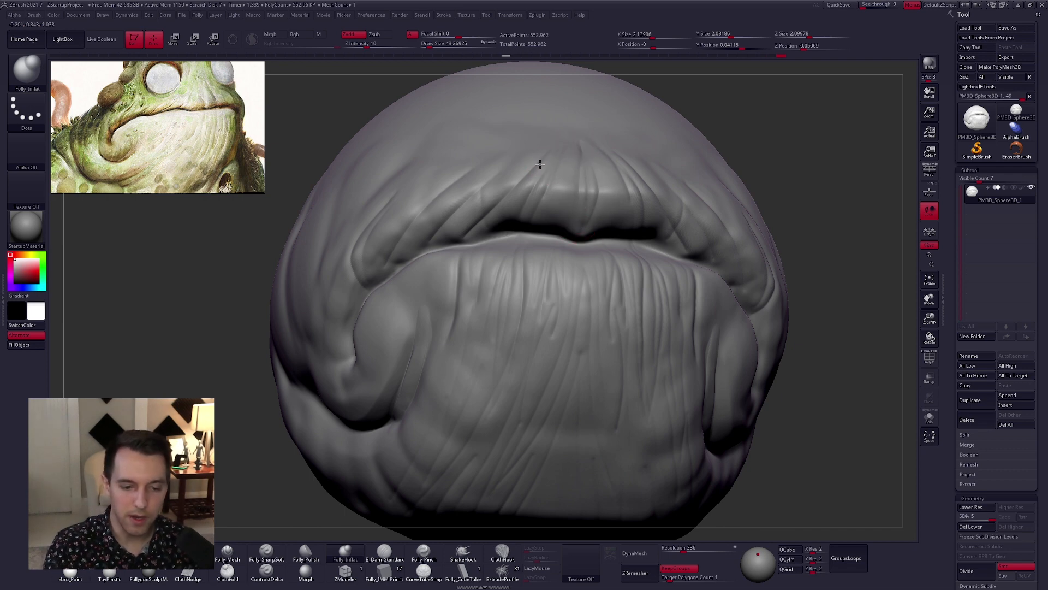
- Carve further vertical B_Dam_Standard wrinkles just below the lower lip's edge, near its centre
left_click(388, 557)
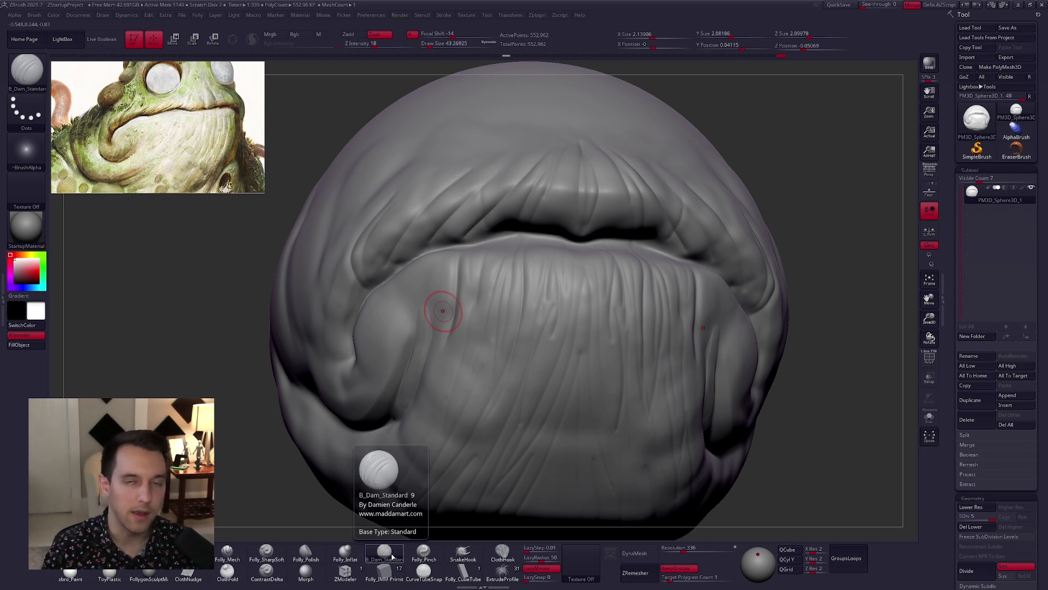
right_click_drag(620, 402, 600, 415)
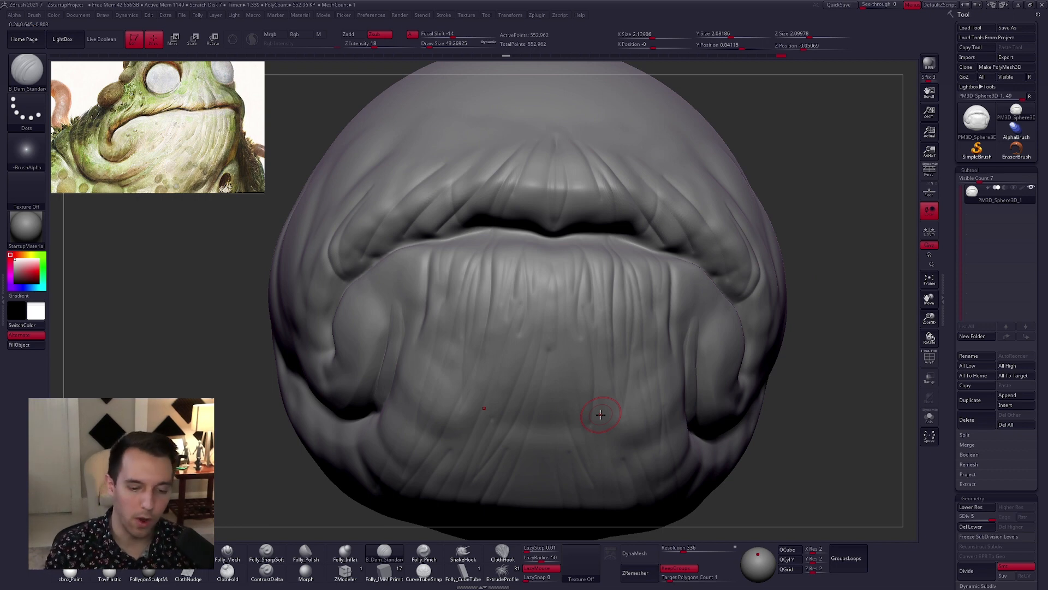
right_click_drag(545, 356, 489, 262)
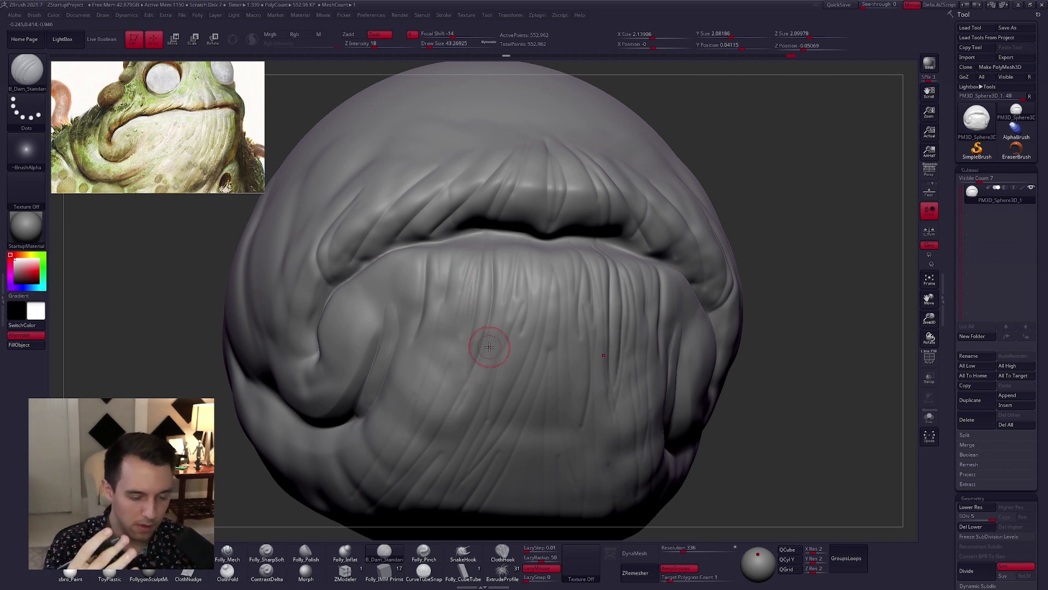
left_click_drag(503, 278, 490, 347)
mouse_move(482, 367)
right_mouse_down()
mouse_move(462, 333)
mouse_move(461, 303)
right_mouse_up()
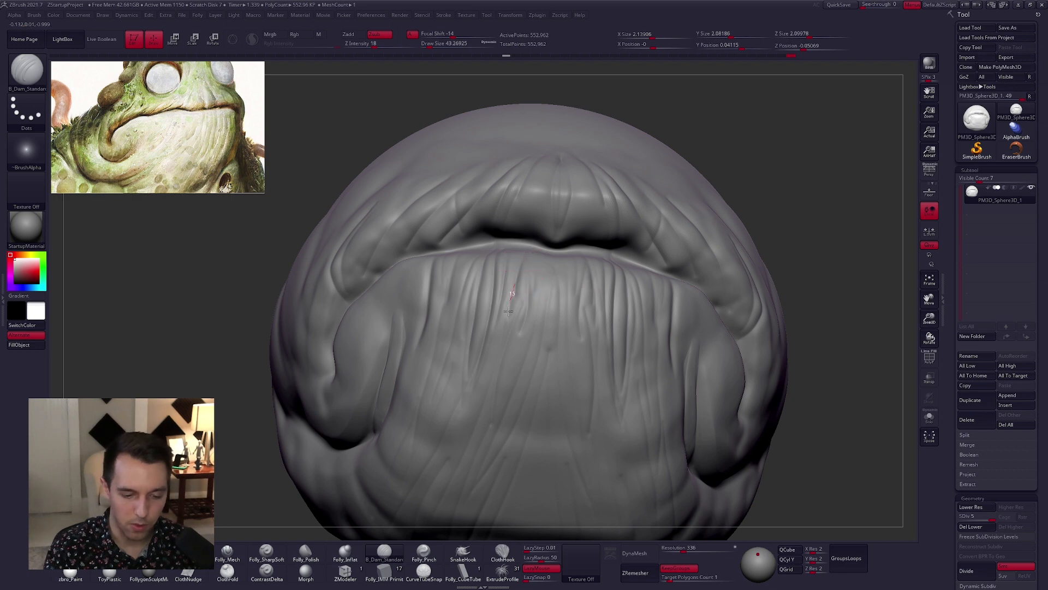
left_click_drag(527, 267, 527, 302)
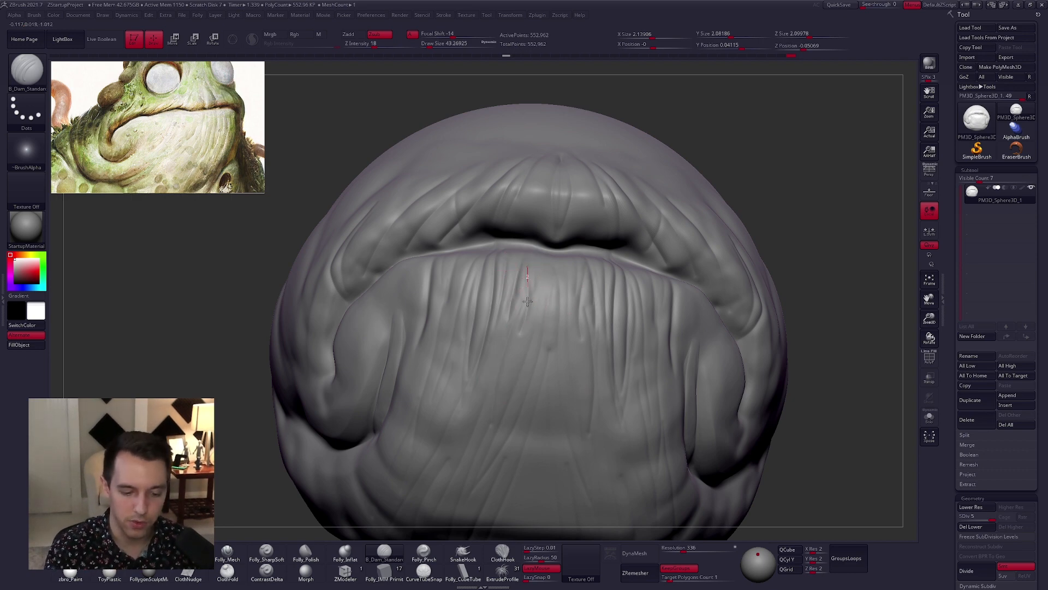
left_click_drag(497, 414, 496, 412)
- Extend long creases from the centre of the lower lip's edge down across the chin
right_click_drag(516, 401, 522, 336, "alt")
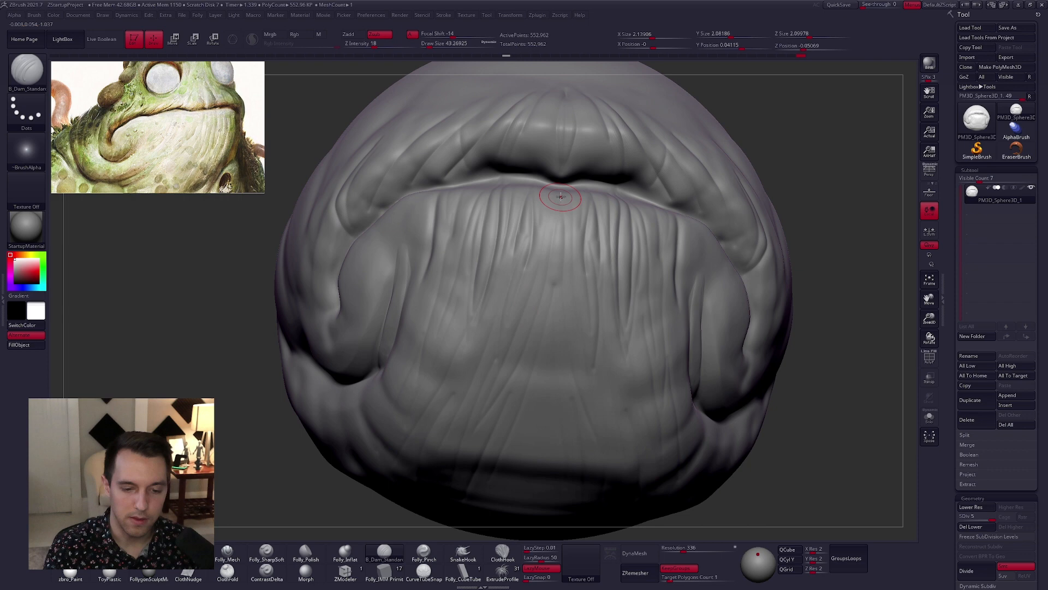
left_click_drag(544, 266, 535, 326)
left_click_drag(547, 200, 518, 319)
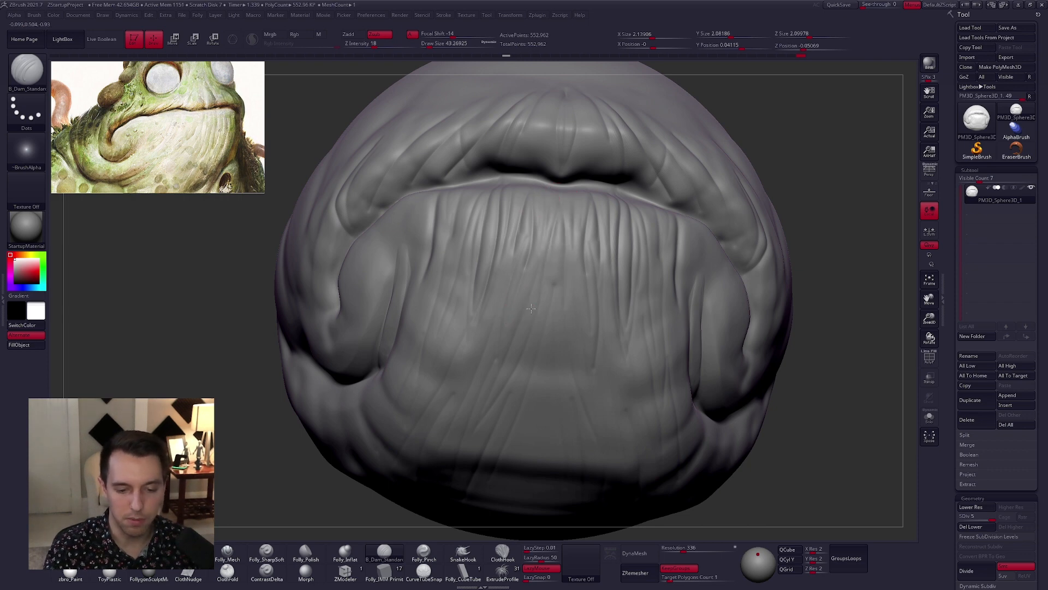
right_click_drag(516, 319, 492, 318)
right_click_drag(564, 304, 559, 306, "shift")
right_click_drag(541, 251, 530, 352, "alt")
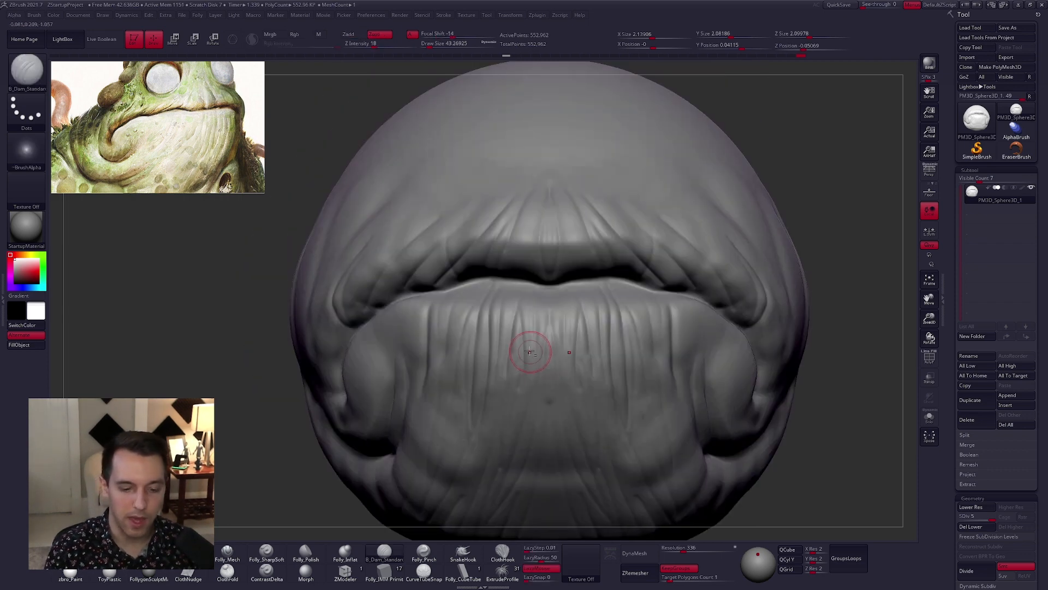
- Enlarge the draw size to about 88 and carve broad diagonal folds from the chin side toward the jaw below the mouth corner
right_click_drag(562, 448, 505, 294)
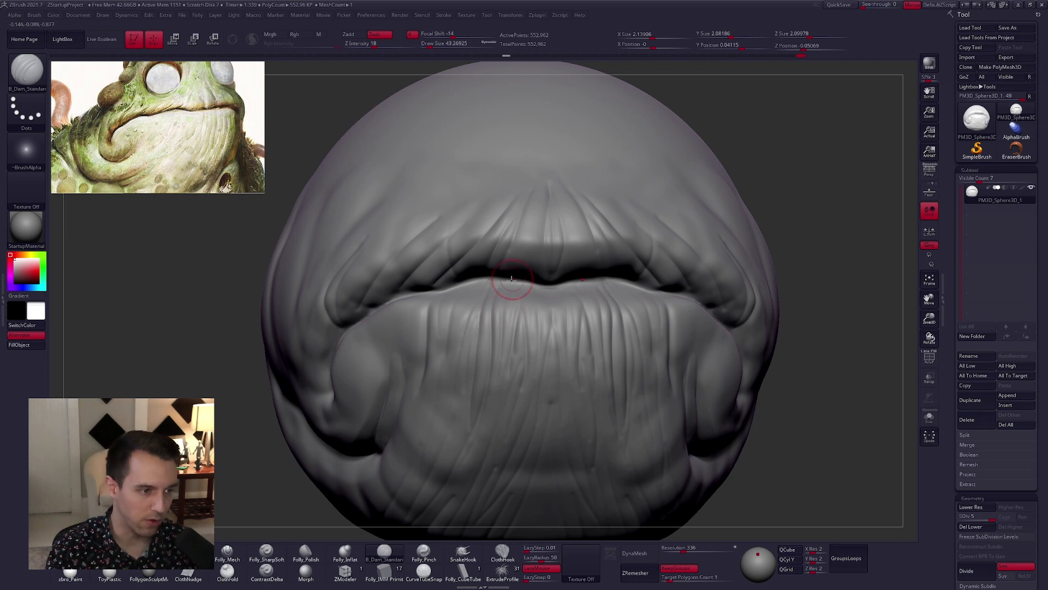
right_click_drag(522, 254, 635, 243)
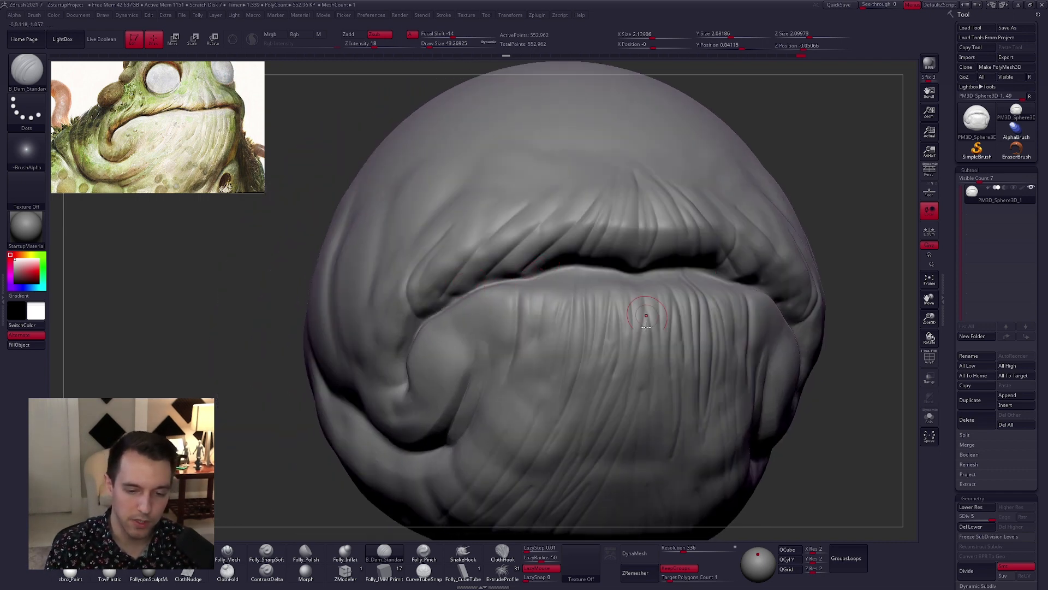
right_click_drag(641, 335, 593, 282, "alt")
right_click_drag(566, 362, 662, 299, "alt")
right_click_drag(502, 337, 524, 354, "alt")
right_click_drag(444, 354, 472, 333)
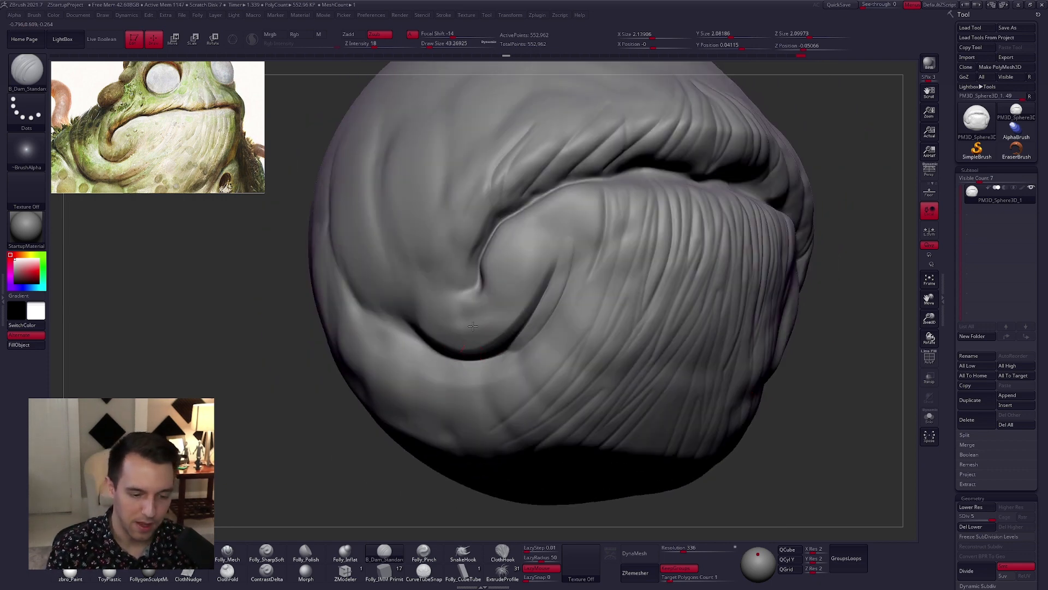
right_click_drag(578, 363, 529, 354, "alt")
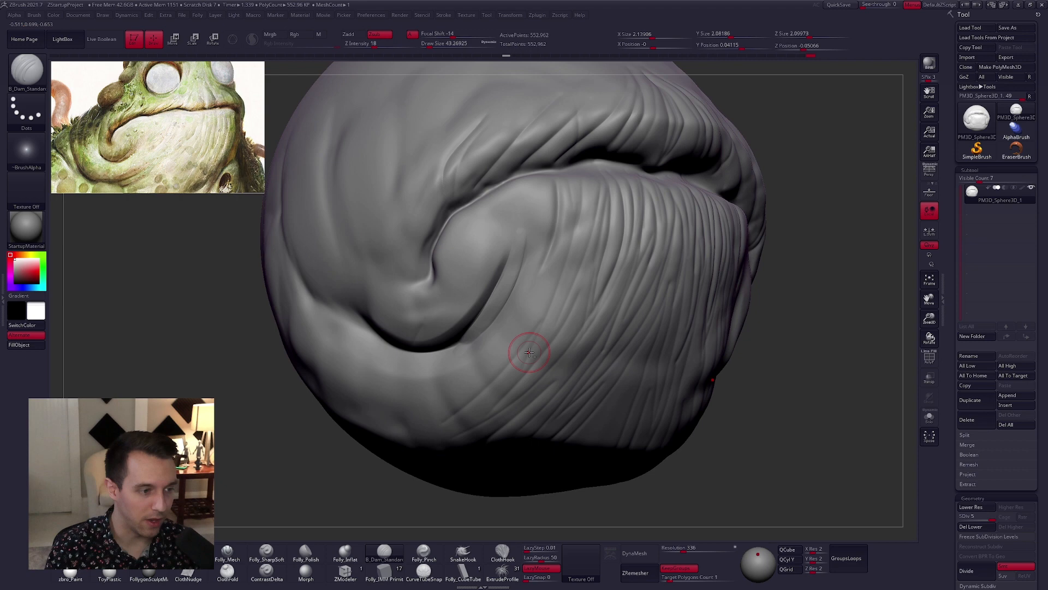
key("space")
left_click_drag(573, 289, 578, 288)
key("space")
left_click_drag(558, 223, 563, 221)
left_click_drag(511, 332, 420, 416)
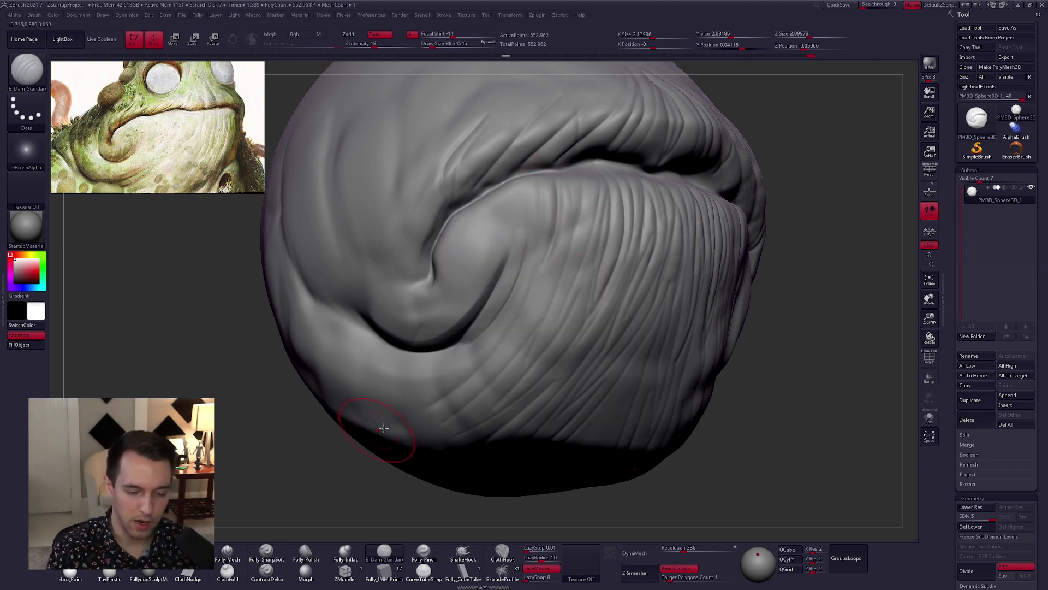
- Carve long broad folds with B_Dam_Standard from below the lower lip diagonally down across the chin toward the jaw
right_click_drag(568, 371, 585, 313, "alt")
right_click_drag(585, 314, 561, 310)
left_click_drag(628, 123, 626, 146)
left_click_drag(617, 210, 596, 277)
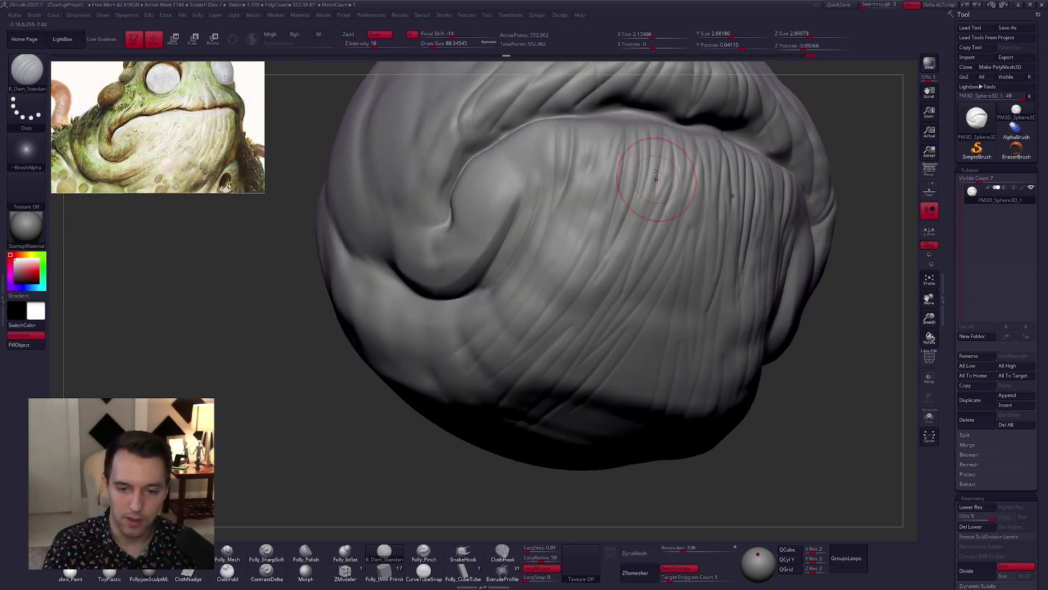
mouse_move(663, 128)
left_mouse_down()
mouse_move(638, 241)
mouse_move(598, 322)
left_mouse_up()
right_click_drag(615, 345, 570, 323)
left_click_drag(678, 199, 577, 375)
left_click_drag(687, 221, 610, 382)
right_click_drag(618, 357, 646, 322)
left_click_drag(609, 254, 498, 409)
- Carve curved creases that follow the curl beneath the mouth corner and a long fold from the jaw up to the chin
right_click_drag(582, 320, 554, 202)
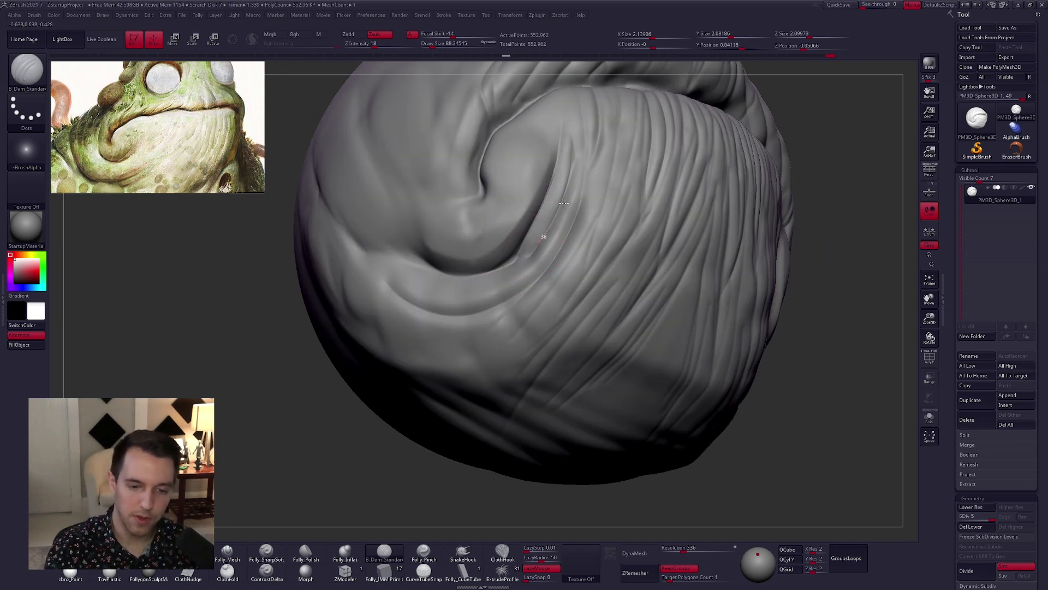
right_click_drag(554, 212, 514, 360)
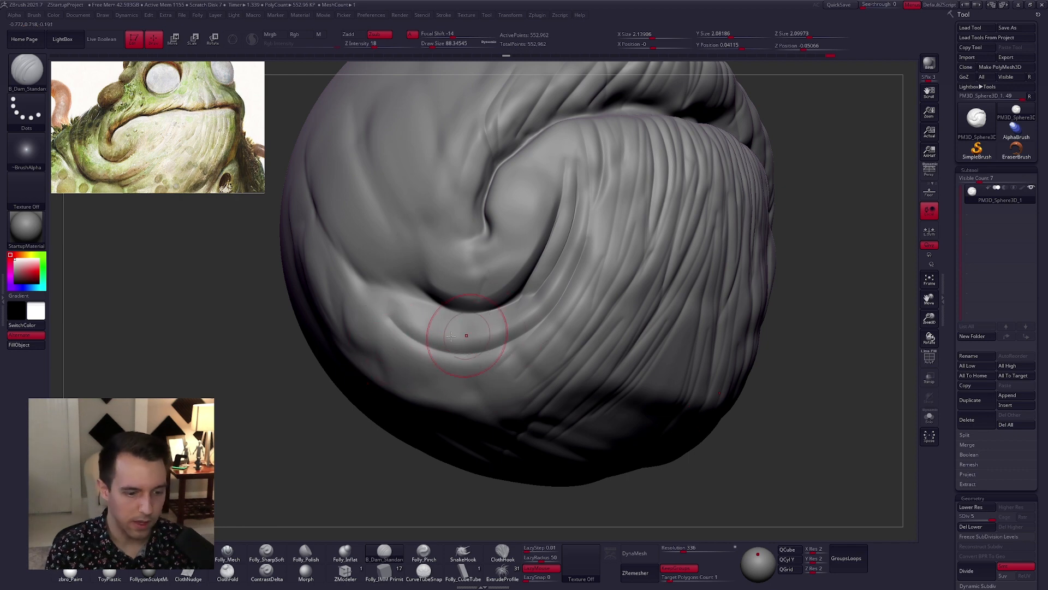
mouse_move(418, 476)
left_mouse_down()
mouse_move(390, 444)
mouse_move(403, 432)
left_mouse_up()
mouse_move(467, 446)
left_mouse_down()
mouse_move(626, 285)
mouse_move(640, 236)
left_mouse_up()
right_click_drag(586, 417, 542, 417)
- Refine the curved folds beneath the mouth corner using Folly_Mech at a draw size of about 60
key("1")
key("space")
left_click_drag(531, 389, 527, 390)
right_click_drag(418, 316, 388, 348)
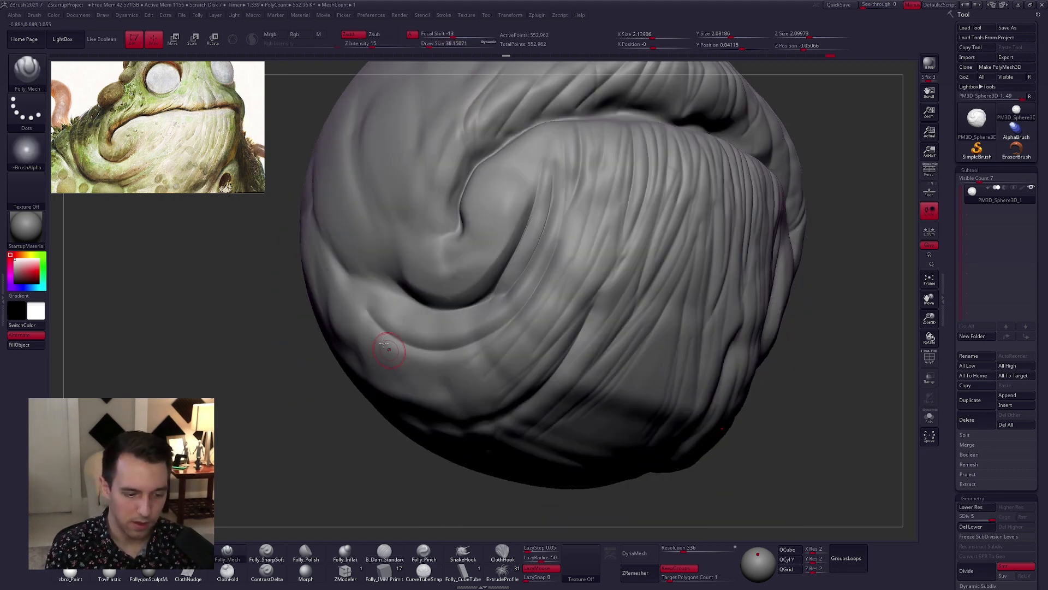
key("space")
left_click_drag(390, 351, 392, 350)
left_click_drag(357, 289, 368, 323)
mouse_move(464, 350)
left_mouse_down()
mouse_move(516, 321)
mouse_move(564, 180)
left_mouse_up()
right_click_drag(535, 264, 543, 310)
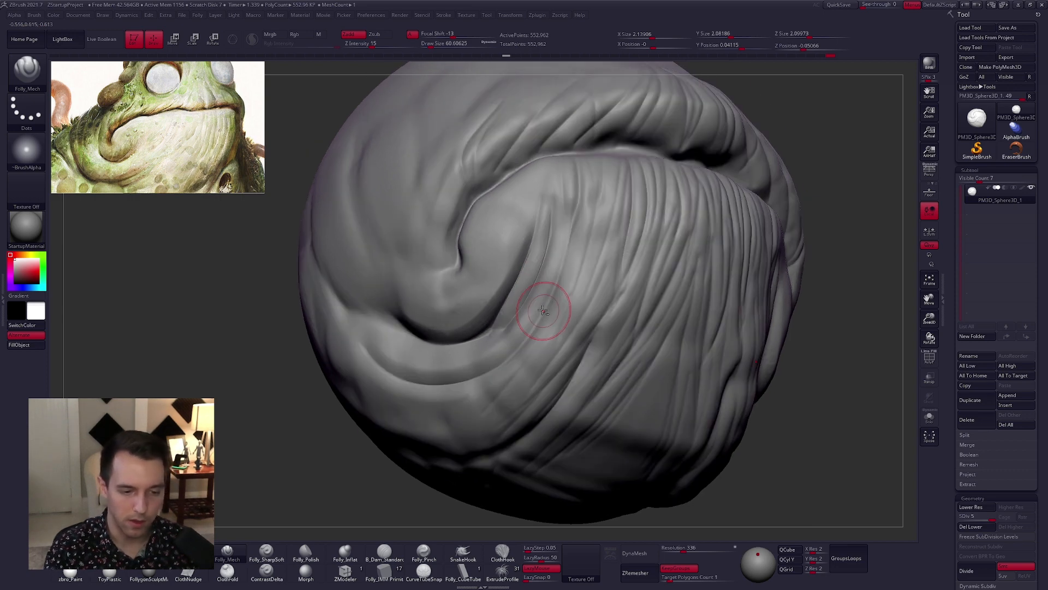
- Reduce the draw size to about 49 and tighten the narrow fold along the outer side of the mouth-corner curl
key("space")
left_click_drag(516, 320, 508, 320)
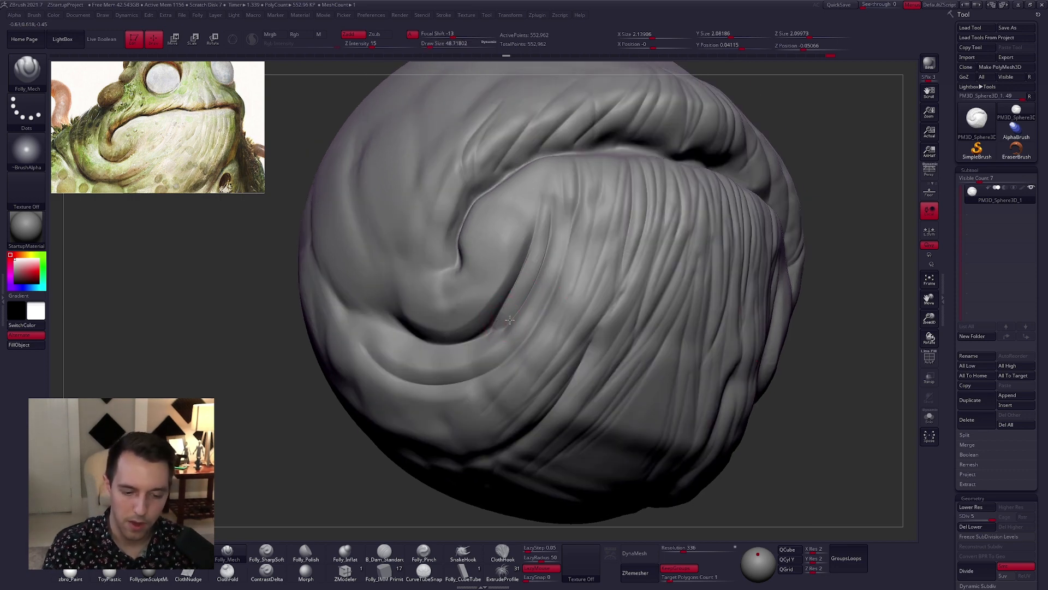
left_click_drag(545, 251, 494, 321)
left_click_drag(526, 253, 536, 214)
- Set the DynaMesh resolution to 555
key("space")
left_click_drag(608, 367, 623, 371)
right_click_drag(624, 389, 607, 341, "alt")
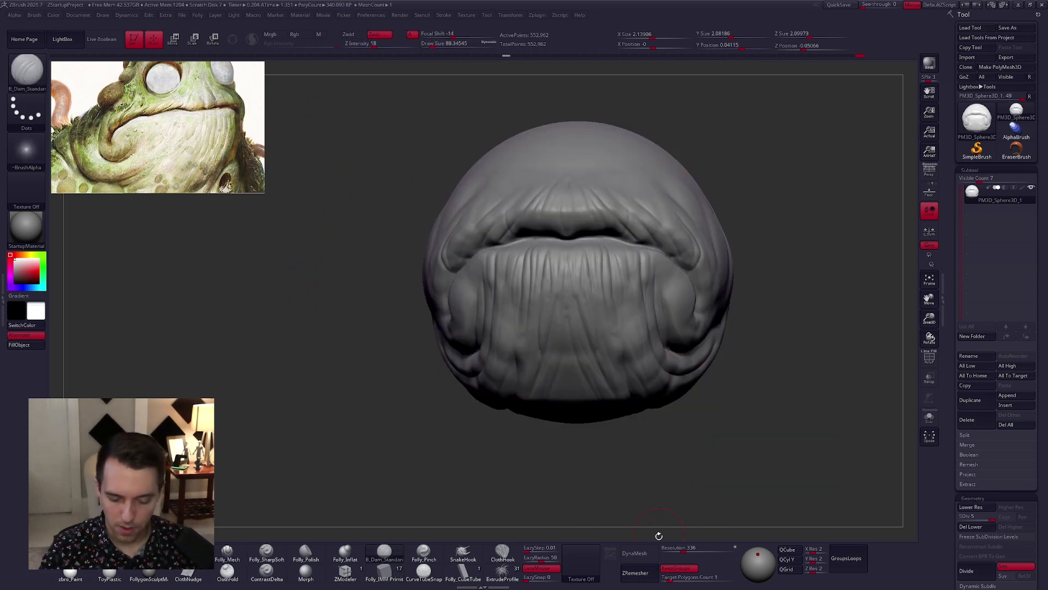
left_click(673, 548)
type("555")
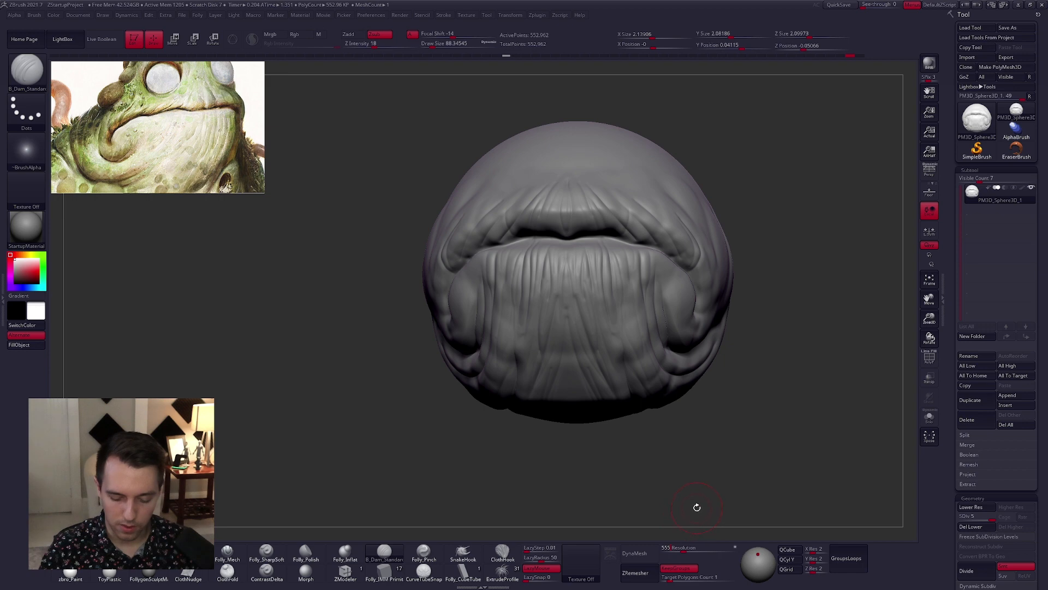
key("Return")
- Carve fine wrinkles into the rounded lower-lip end at the mouth corner with B_Dam_Standard at a draw size of about 54
right_click_drag(668, 462, 704, 447)
right_click_drag(568, 266, 568, 278, "ctrl")
key("space")
left_click_drag(579, 277, 574, 276)
right_click_drag(573, 276, 516, 224)
left_click_drag(514, 296, 504, 333)
left_click_drag(496, 237, 493, 297)
right_click_drag(491, 306, 546, 301, "alt")
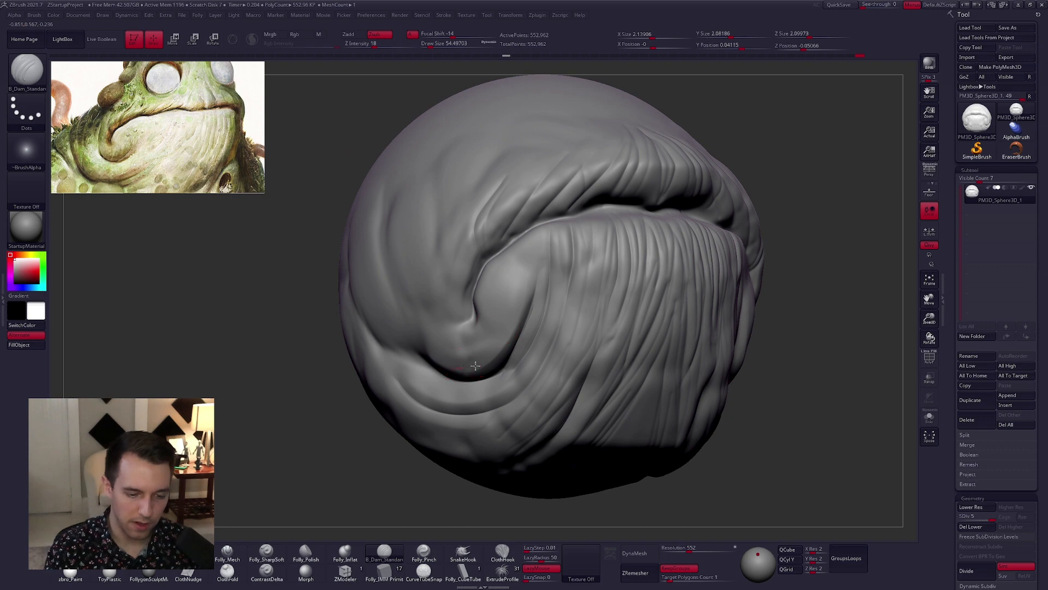
mouse_move(442, 374)
right_mouse_down()
mouse_move(475, 273)
mouse_move(501, 232)
right_mouse_up()
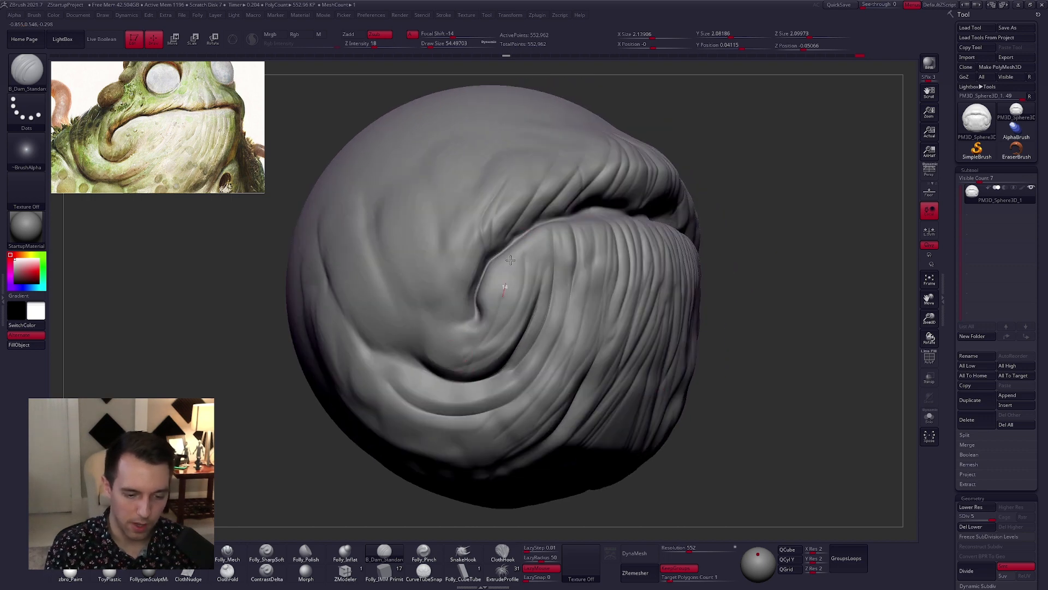
mouse_move(505, 276)
right_mouse_down()
mouse_move(488, 294)
mouse_move(516, 298)
mouse_move(534, 275)
mouse_move(528, 307)
mouse_move(545, 267)
right_mouse_up()
- Puff up the ridges running down from the side of the lower lip with Folly_Inflat at a draw size of about 25
key("4")
left_click_drag(545, 267, 553, 218)
left_click_drag(558, 255, 556, 297)
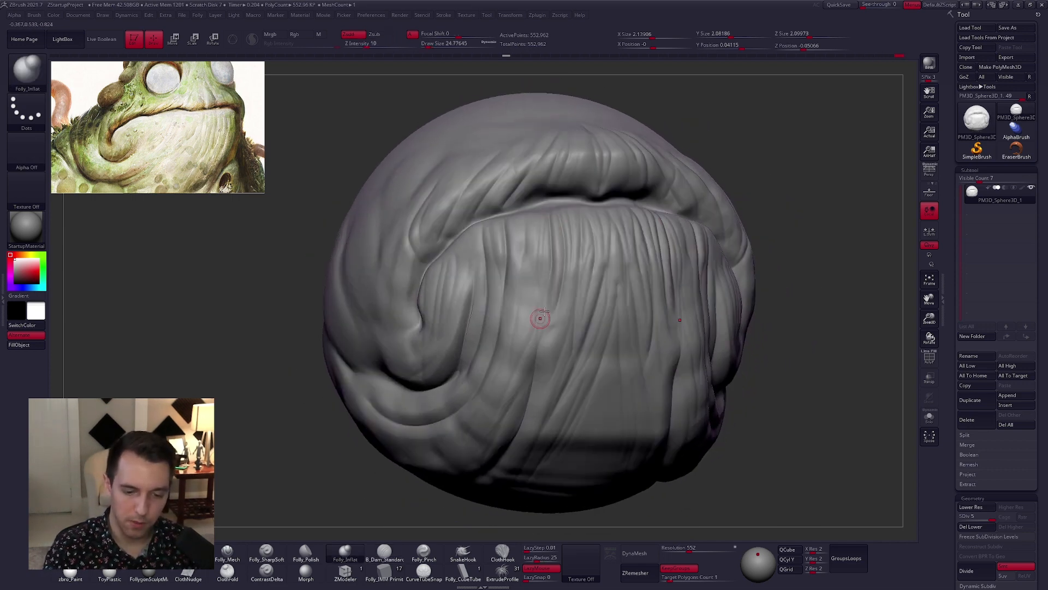
right_click_drag(540, 320, 544, 315)
left_click_drag(531, 262, 520, 387)
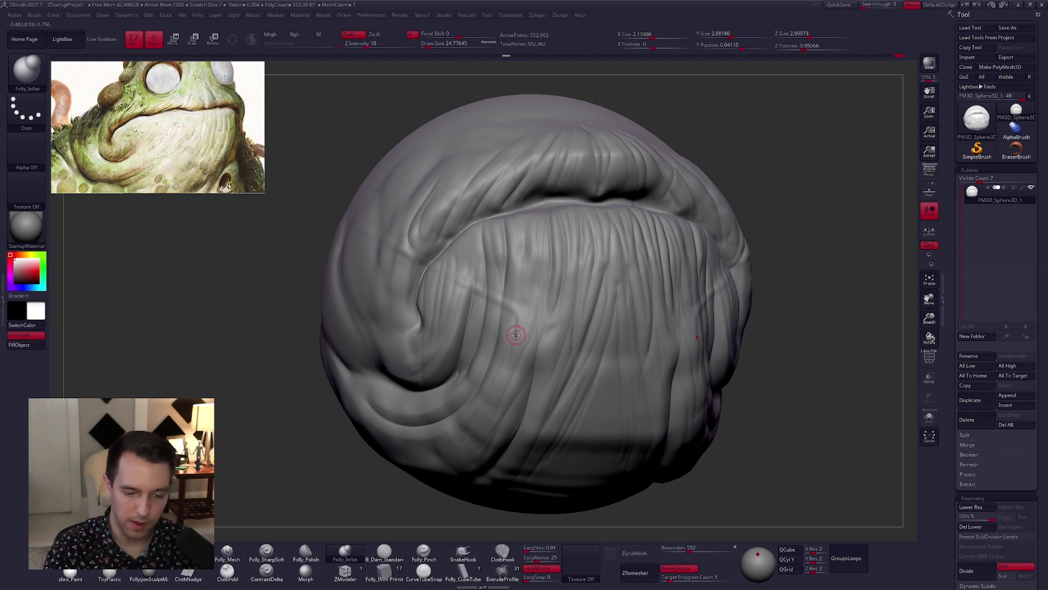
left_click_drag(531, 270, 527, 295)
right_click_drag(531, 271, 506, 252)
left_click_drag(502, 225, 502, 377)
right_click_drag(540, 362, 566, 326)
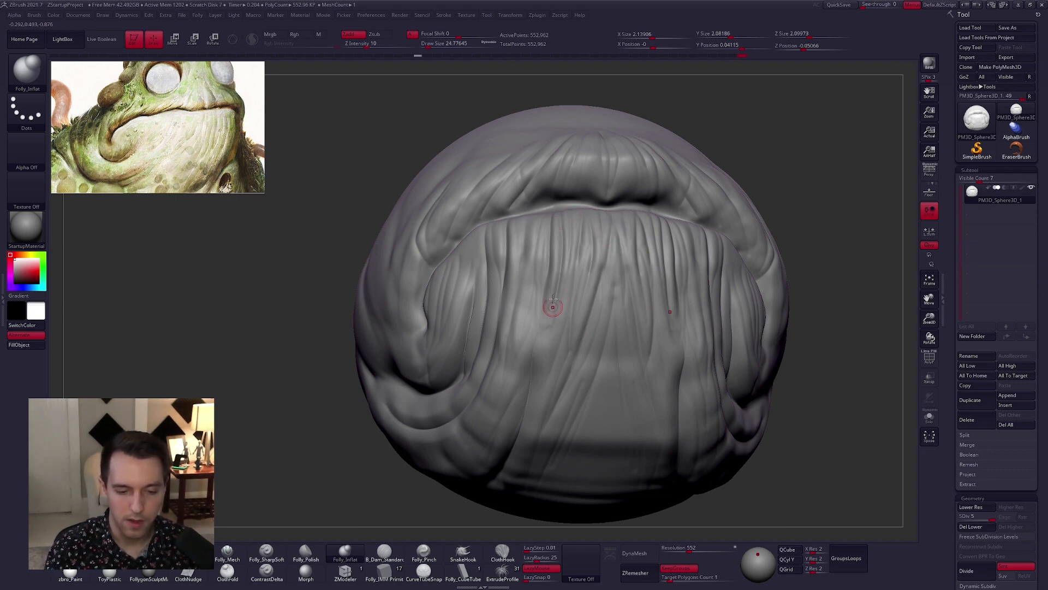
- Inflate the small ridges on and beside the rounded lower-lip end at the mouth corner
right_click_drag(553, 299, 541, 235)
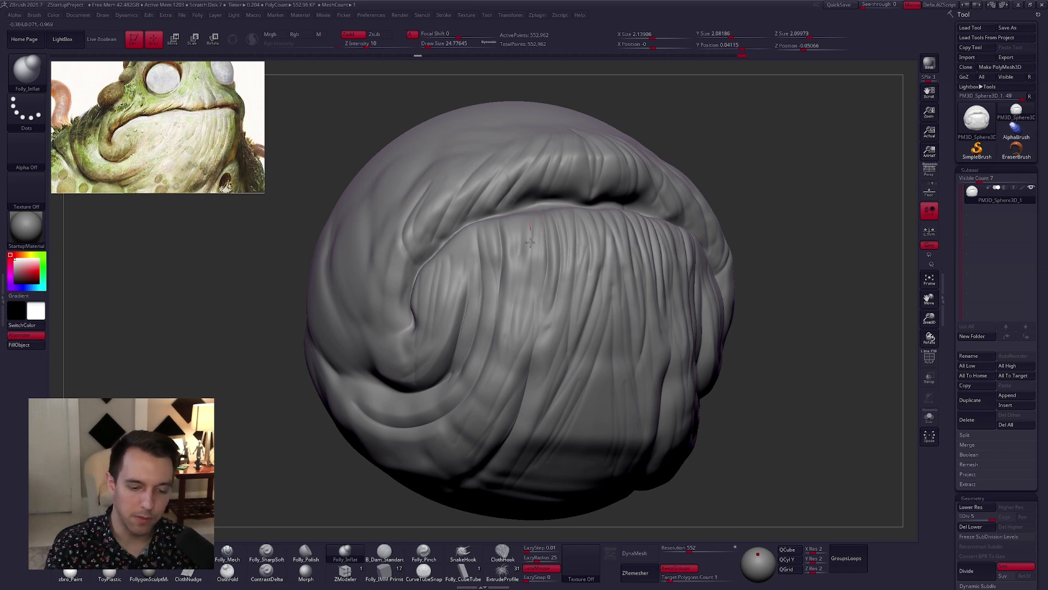
mouse_move(467, 433)
right_mouse_down()
mouse_move(515, 367)
mouse_move(484, 205)
right_mouse_up()
right_click_drag(484, 317, 463, 340)
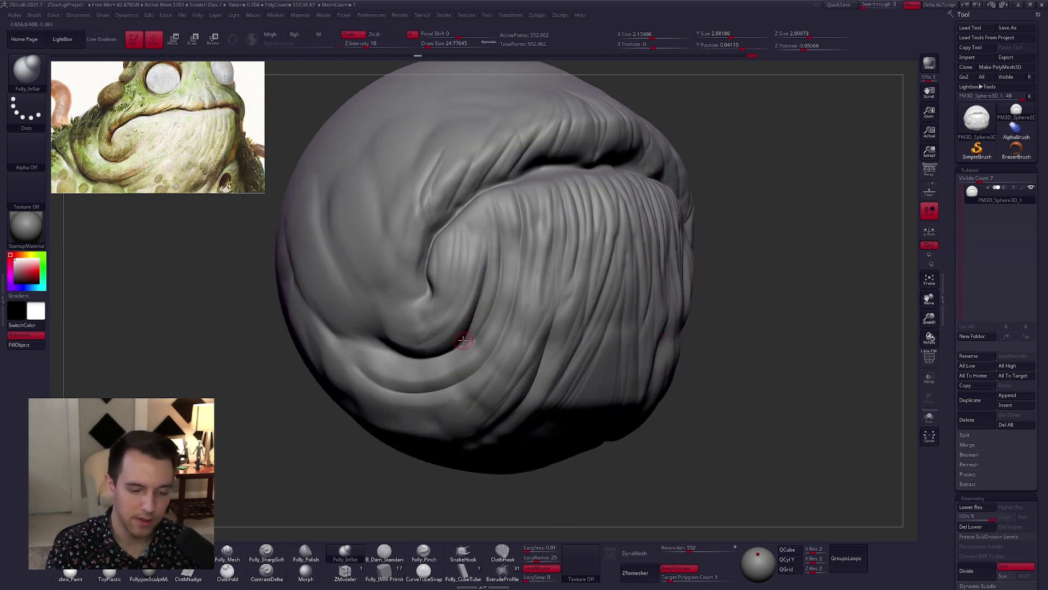
right_click_drag(500, 212, 531, 242, "alt")
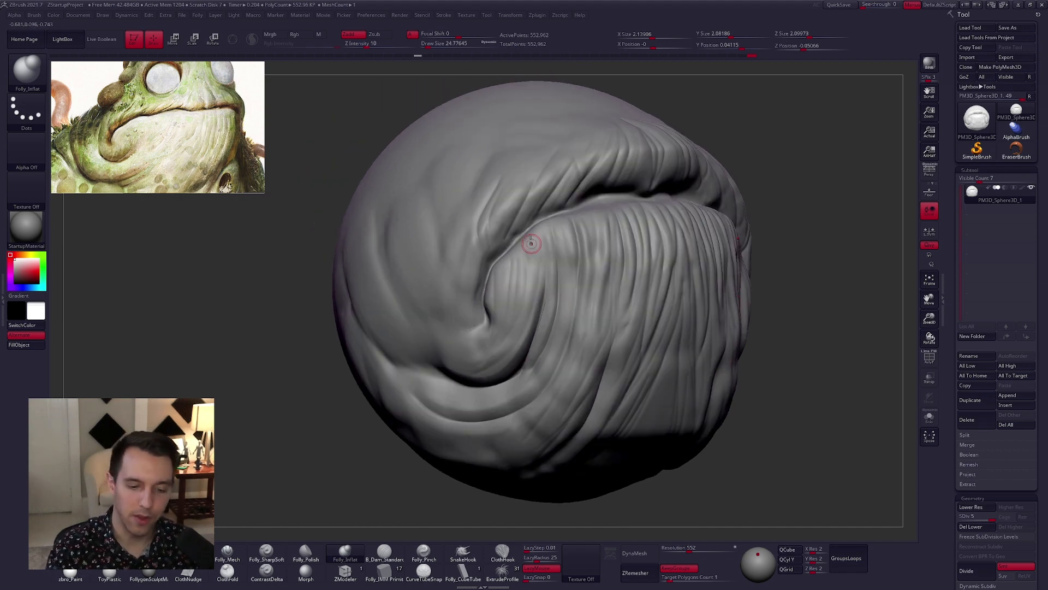
left_click_drag(534, 295, 529, 329)
right_click_drag(504, 357, 508, 370)
left_click_drag(523, 259, 520, 307)
- Compare the overall form with the reference and puff up the ridges between the creases in the middle of the chin
mouse_move(703, 397)
right_mouse_down("alt")
mouse_move(695, 391)
mouse_move(746, 419)
right_mouse_up("alt")
right_click_drag(747, 420, 650, 407, "alt")
right_click_drag(695, 433, 650, 411, "alt")
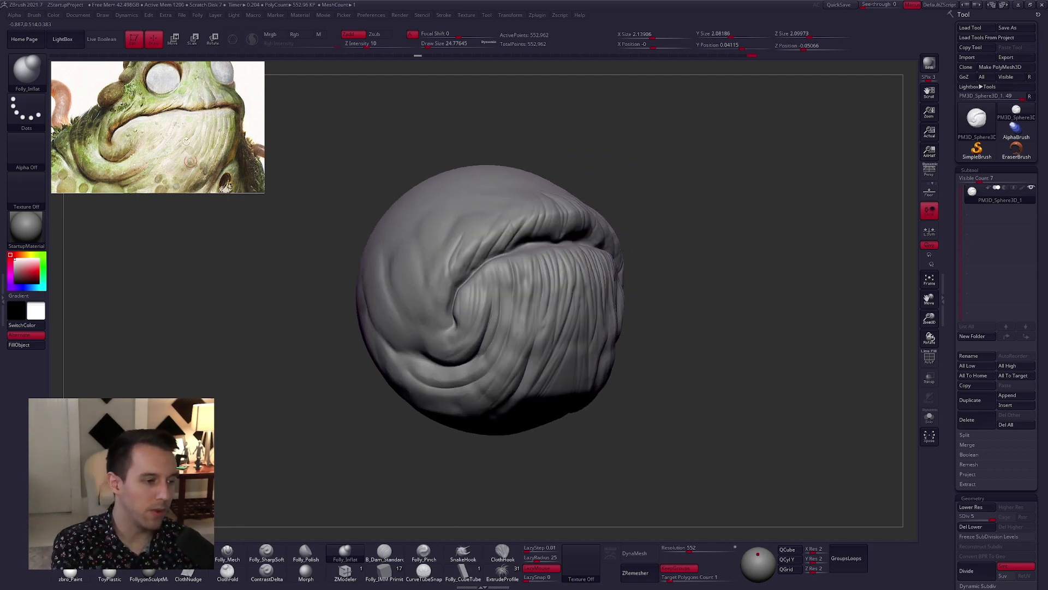
right_click_drag(656, 405, 643, 348, "shift")
right_click_drag(543, 335, 534, 297)
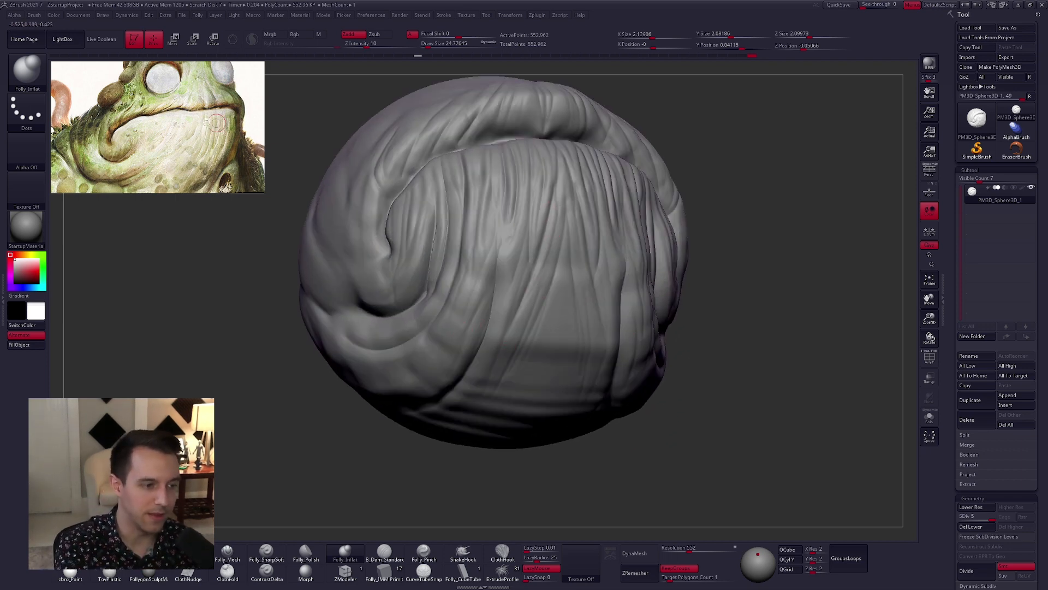
left_click_drag(524, 221, 506, 268)
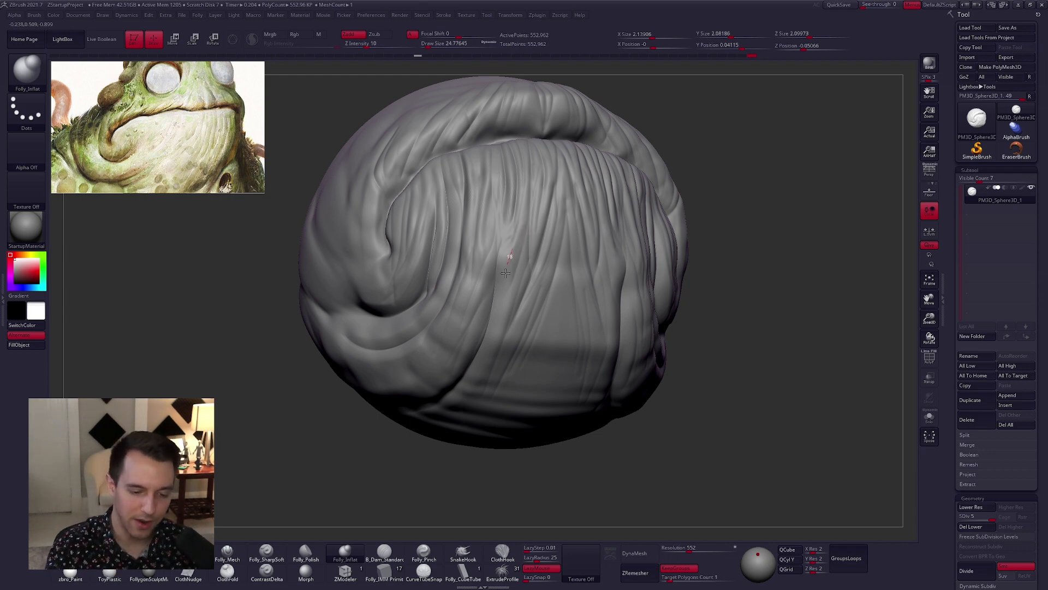
right_click_drag(435, 435, 569, 255)
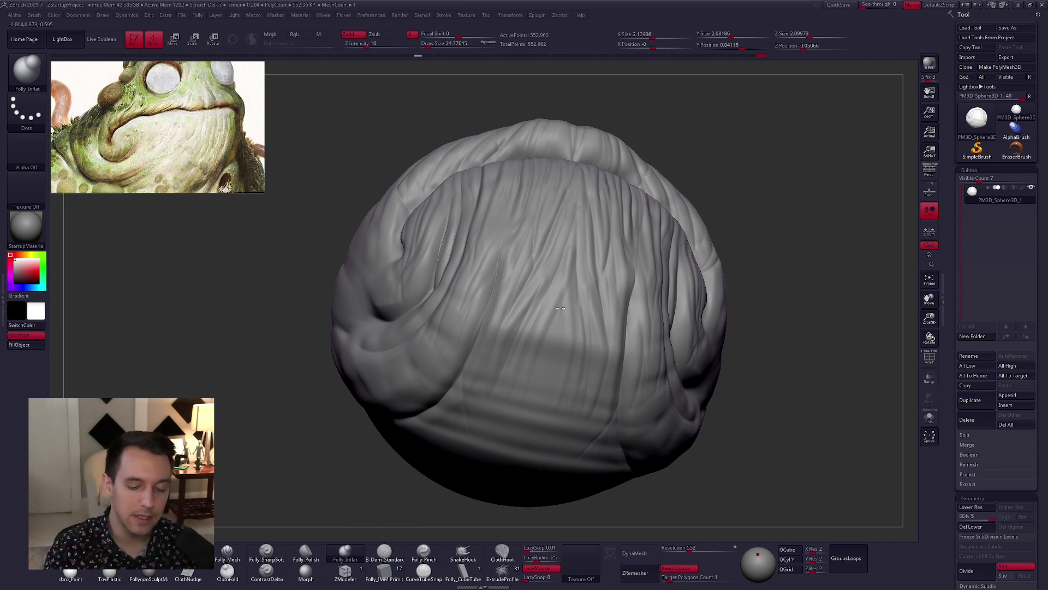
- Enlarge Folly_Inflat to about 49, swell the broader chin folds and soften them toward the jaw
key("space")
left_click_drag(553, 313, 559, 316)
mouse_move(559, 316)
right_mouse_down()
mouse_move(564, 412)
mouse_move(650, 417)
mouse_move(660, 407)
mouse_move(640, 468)
right_mouse_up()
right_click_drag(576, 326, 564, 368)
key("space")
key("shift")
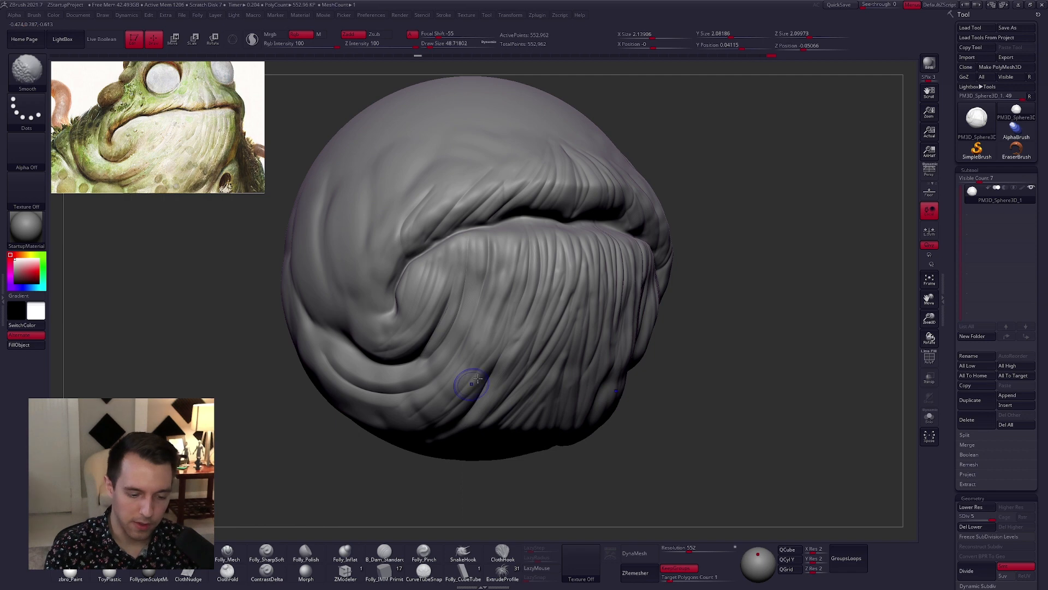
right_click_drag(478, 378, 518, 289)
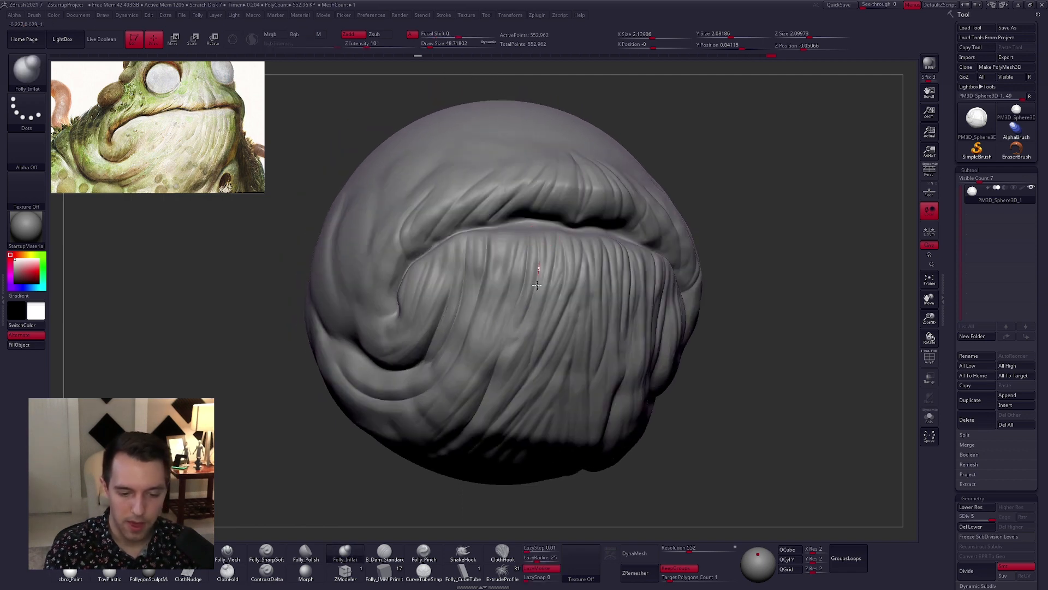
right_click_drag(508, 334, 536, 294)
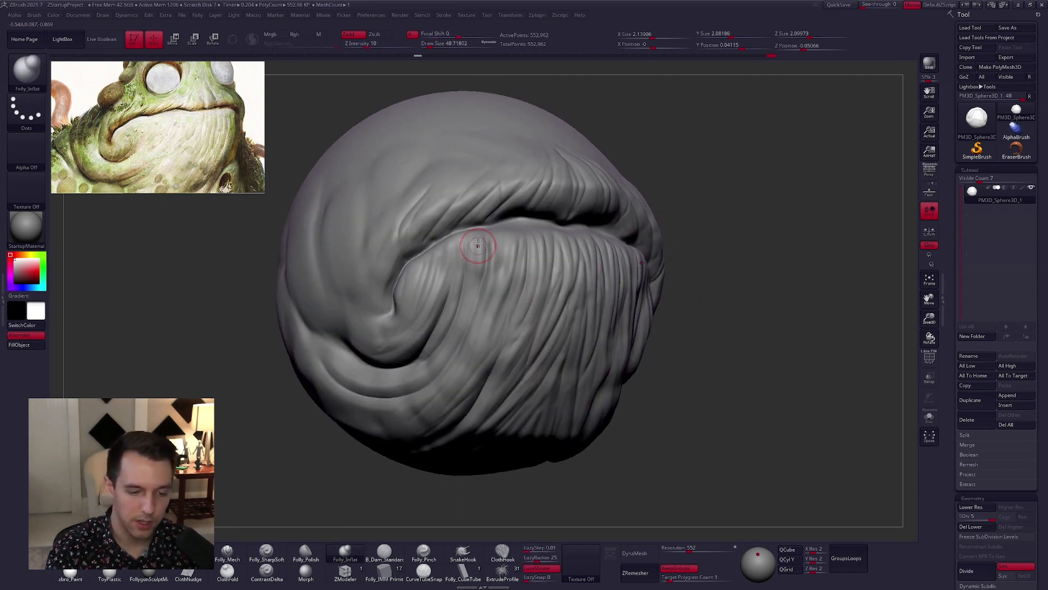
right_click_drag(461, 375, 524, 302)
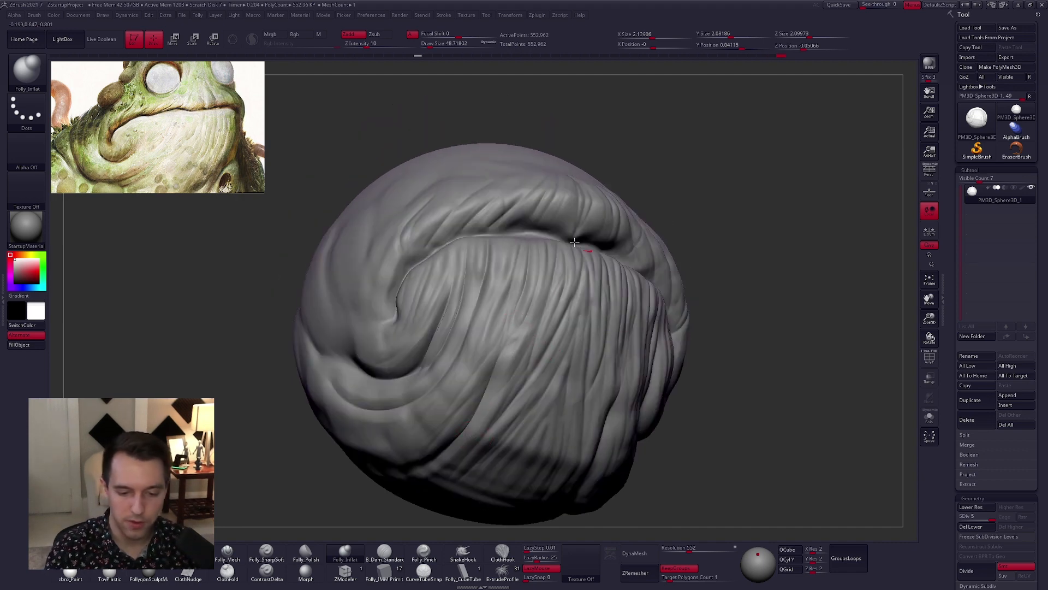
- Recut the creases from the lower lip's edge down the chin with B_Dam_Standard at a draw size of about 49
left_click(384, 552)
mouse_move(565, 322)
right_mouse_down()
mouse_move(562, 357)
mouse_move(537, 360)
mouse_move(531, 381)
right_mouse_up()
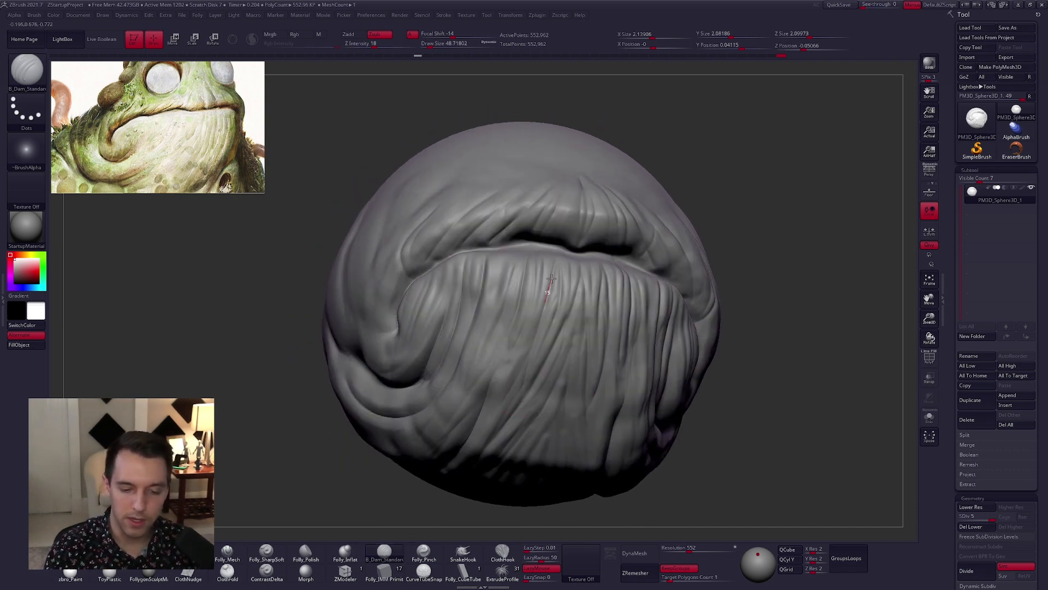
mouse_move(565, 287)
right_mouse_down()
mouse_move(531, 292)
mouse_move(550, 350)
right_mouse_up()
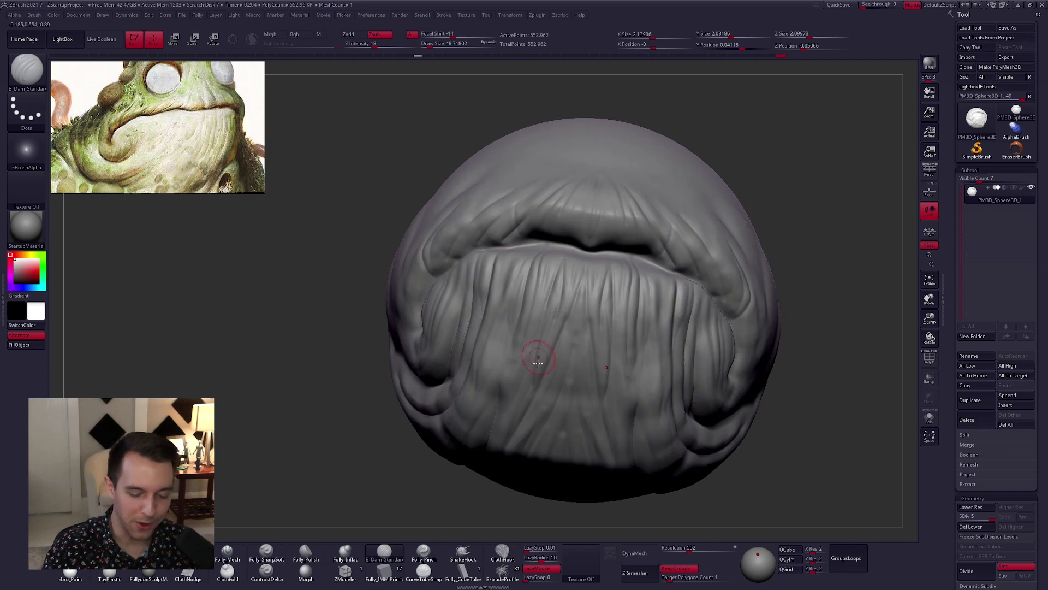
mouse_move(572, 269)
right_mouse_down()
mouse_move(539, 304)
mouse_move(578, 382)
mouse_move(597, 407)
mouse_move(617, 410)
mouse_move(601, 408)
mouse_move(603, 423)
right_mouse_up()
mouse_move(551, 236)
left_mouse_down("ctrl")
mouse_move(524, 344)
mouse_move(529, 366)
mouse_move(564, 284)
mouse_move(563, 250)
left_mouse_up("ctrl")
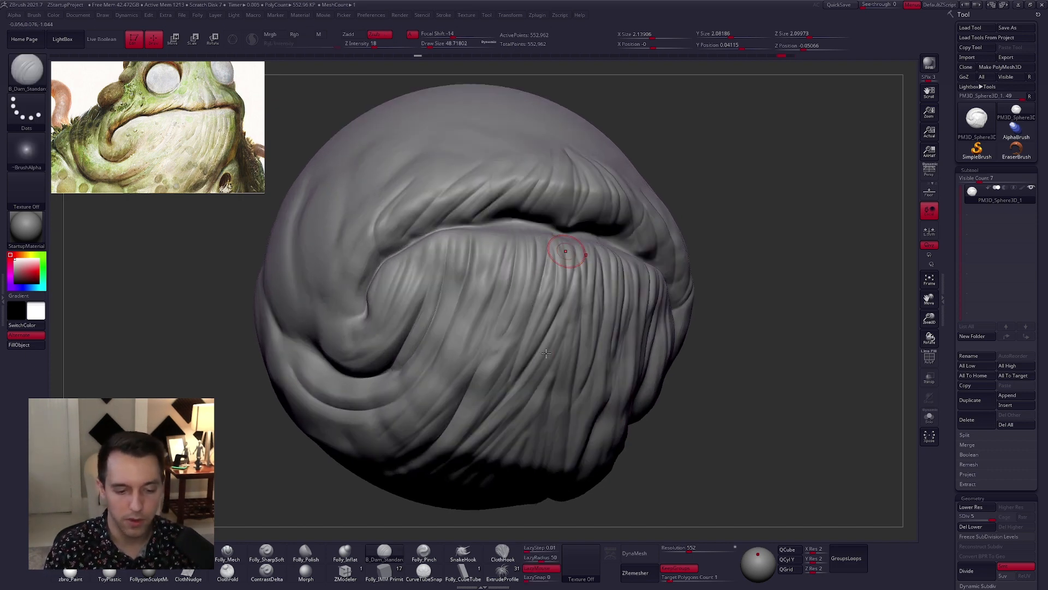
mouse_move(522, 239)
left_mouse_down("ctrl")
mouse_move(508, 314)
mouse_move(525, 257)
left_mouse_up("ctrl")
left_click_drag(733, 362, 569, 345)
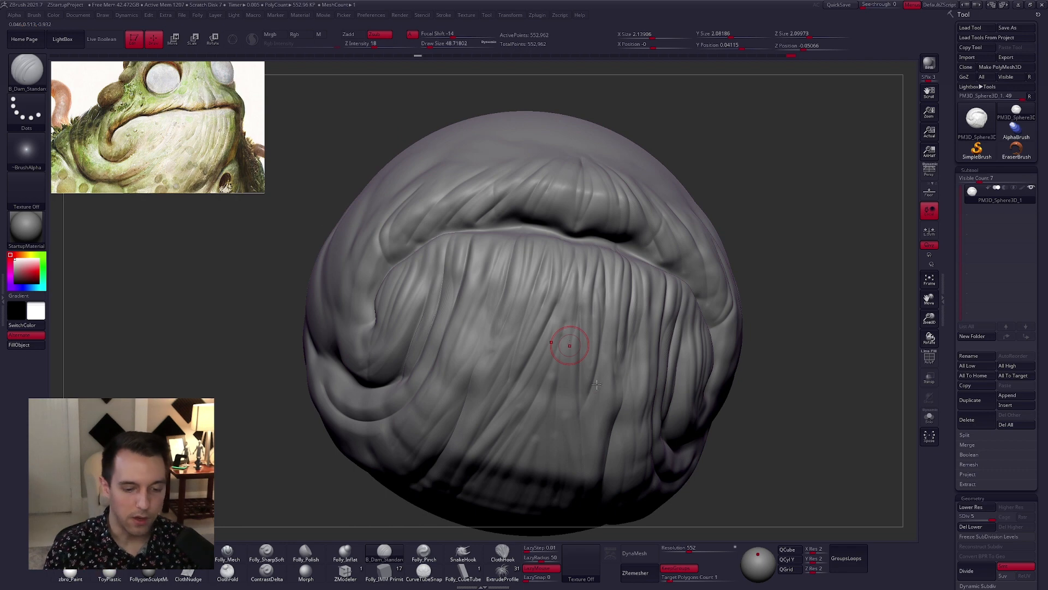
right_click_drag(597, 385, 577, 379)
right_click_drag(485, 267, 531, 306)
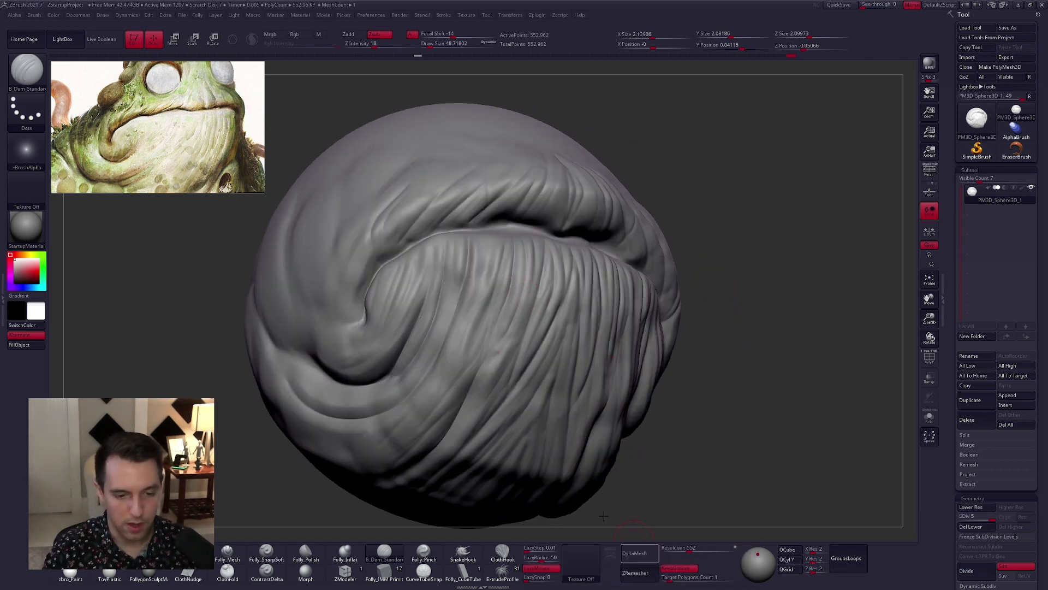
- Remesh the sculpt with DynaMesh at resolution 552 and check its polygon density in wireframe
key("shift+f")
key("shift+f")
left_click_drag(734, 391, 708, 403)
- Build up long ridges with Folly_Clay from the side of the lower lip down toward the jaw
key("2")
left_click_drag(528, 242, 505, 333)
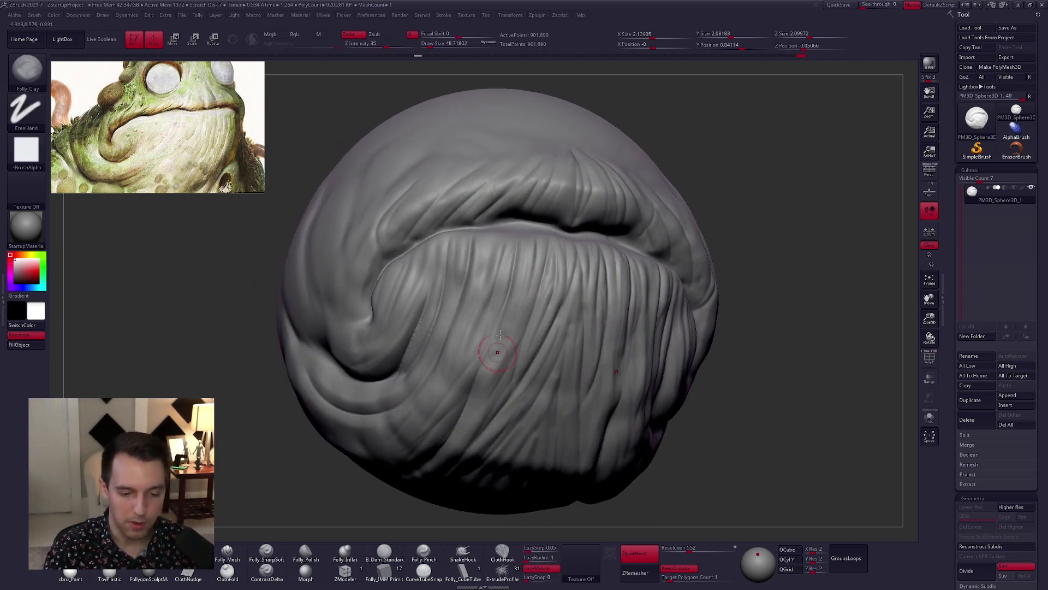
left_click_drag(510, 248, 484, 349)
right_click_drag(487, 327, 521, 317)
mouse_move(488, 248)
left_mouse_down()
mouse_move(489, 273)
mouse_move(455, 344)
left_mouse_up()
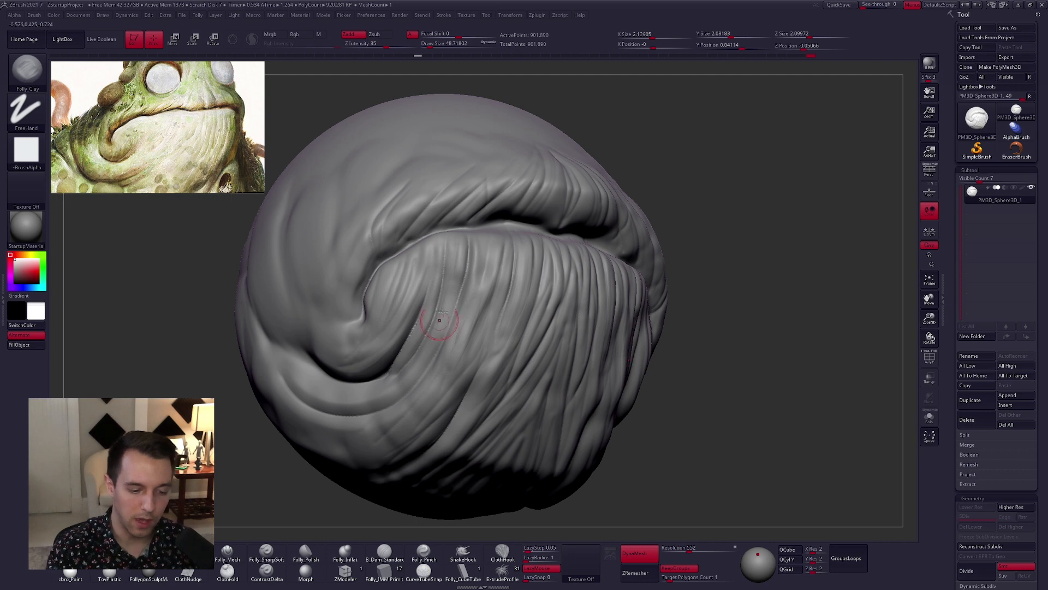
mouse_move(413, 374)
right_mouse_down()
mouse_move(485, 370)
mouse_move(449, 354)
right_mouse_up()
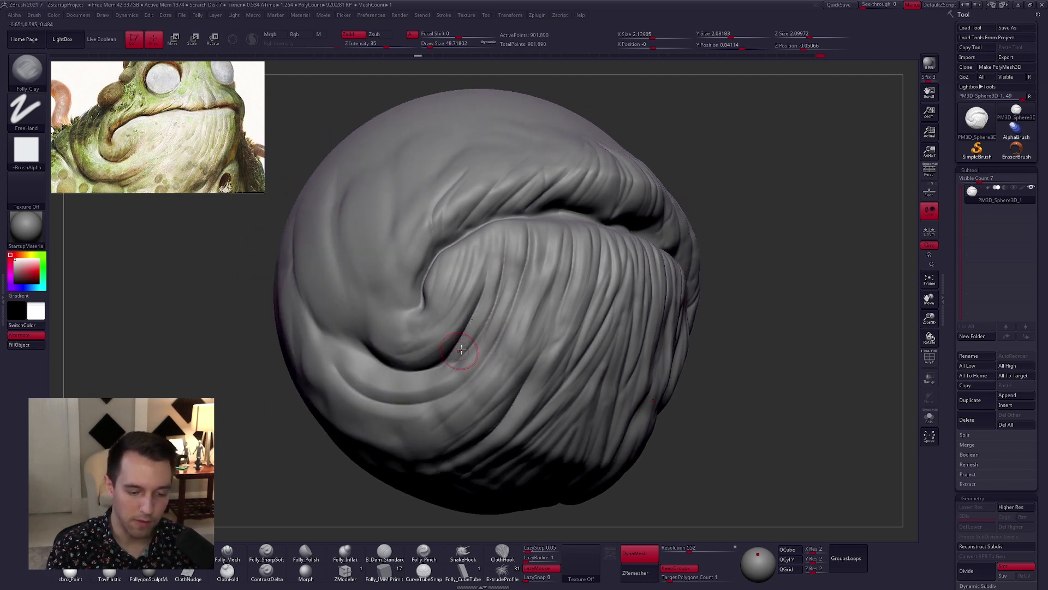
- Smooth the fold beside the mouth-corner curl and the ridges on the side of the chin
key("shift")
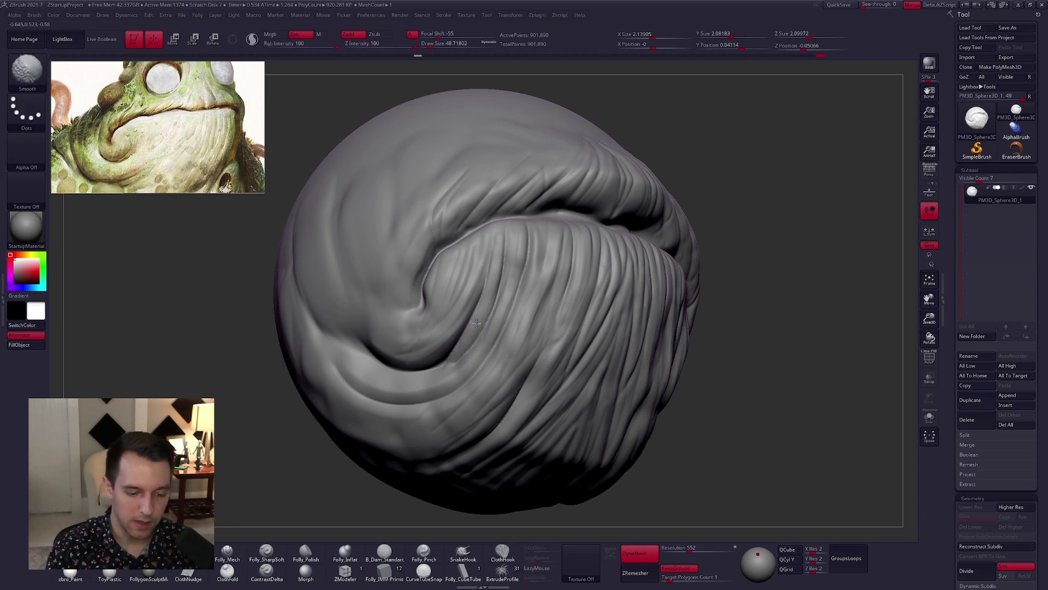
mouse_move(648, 380)
right_mouse_down()
mouse_move(648, 399)
mouse_move(590, 402)
mouse_move(612, 411)
mouse_move(580, 363)
right_mouse_up()
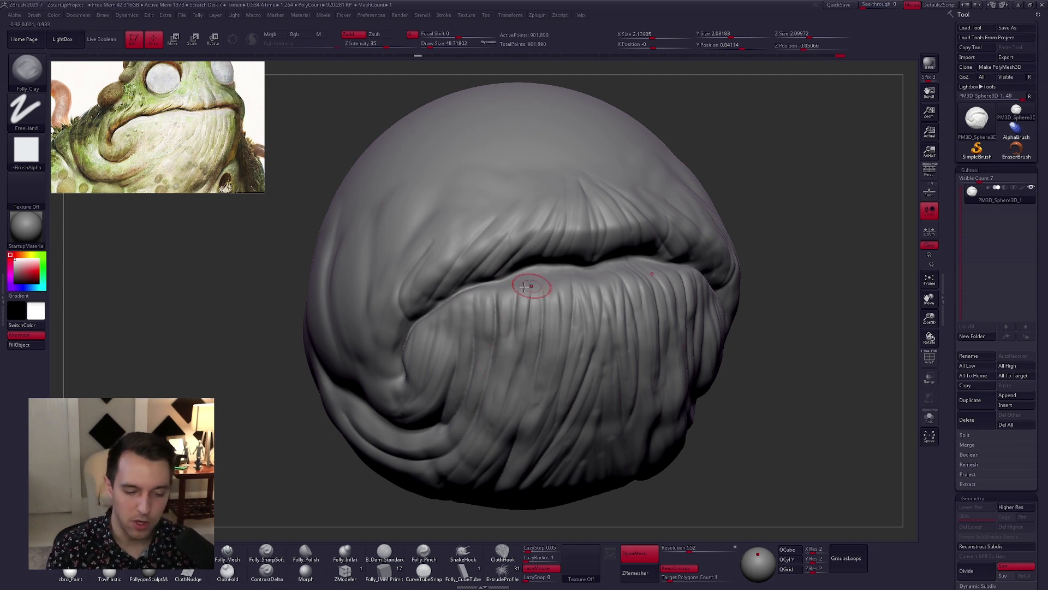
key("shift")
mouse_move(506, 359)
left_mouse_down("shift")
mouse_move(511, 295)
mouse_move(517, 381)
left_mouse_up("shift")
right_click_drag(538, 378, 519, 381)
- Build up vertical ridges with Folly_Clay at a draw size of about 49 down the middle of the chin
mouse_move(518, 381)
right_mouse_down("alt")
mouse_move(524, 317)
mouse_move(574, 292)
mouse_move(585, 299)
right_mouse_up("alt")
key("2")
right_click_drag(577, 218, 537, 215)
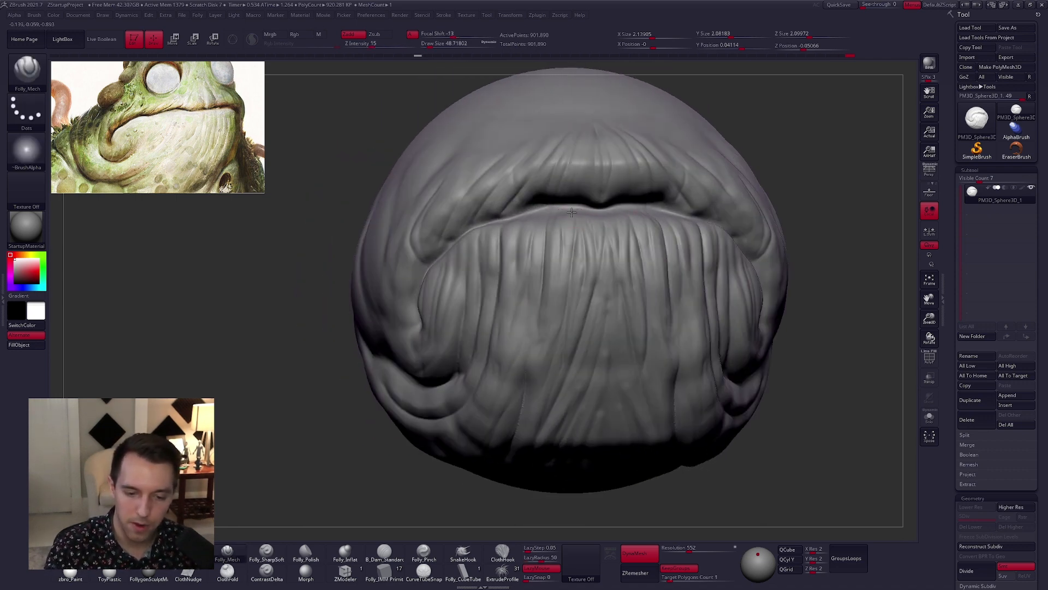
right_click_drag(553, 336, 548, 335)
key("1")
left_click_drag(583, 235, 563, 332)
left_click_drag(583, 255, 572, 334)
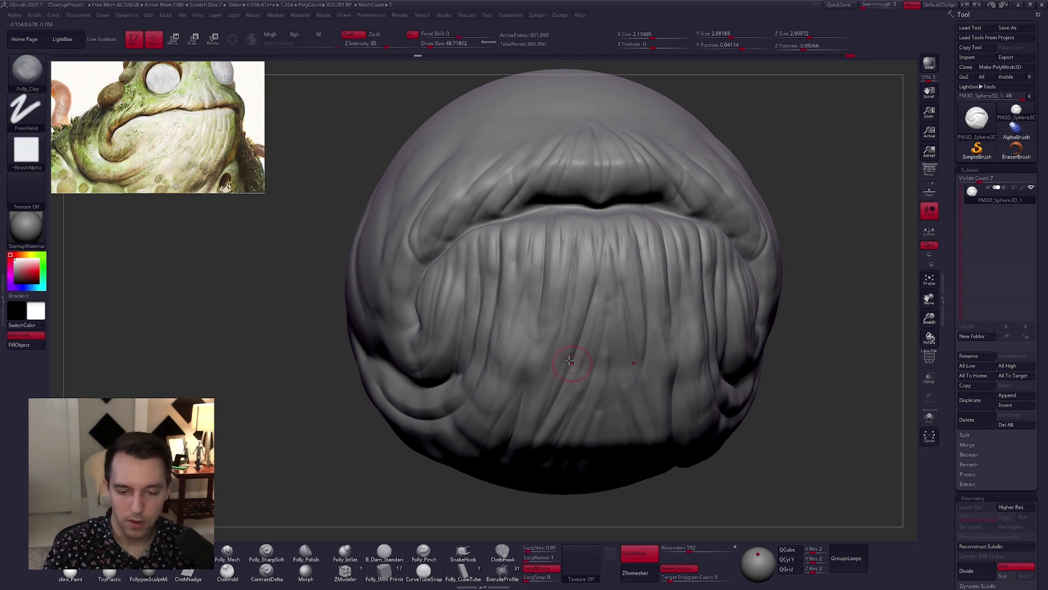
right_click_drag(572, 365, 578, 333)
left_click_drag(599, 256, 590, 350)
right_click_drag(599, 294, 633, 273)
- Fill out the folds on the lower chin and its underside with Folly_Clay at a draw size of about 61
left_click_drag(509, 374, 539, 266)
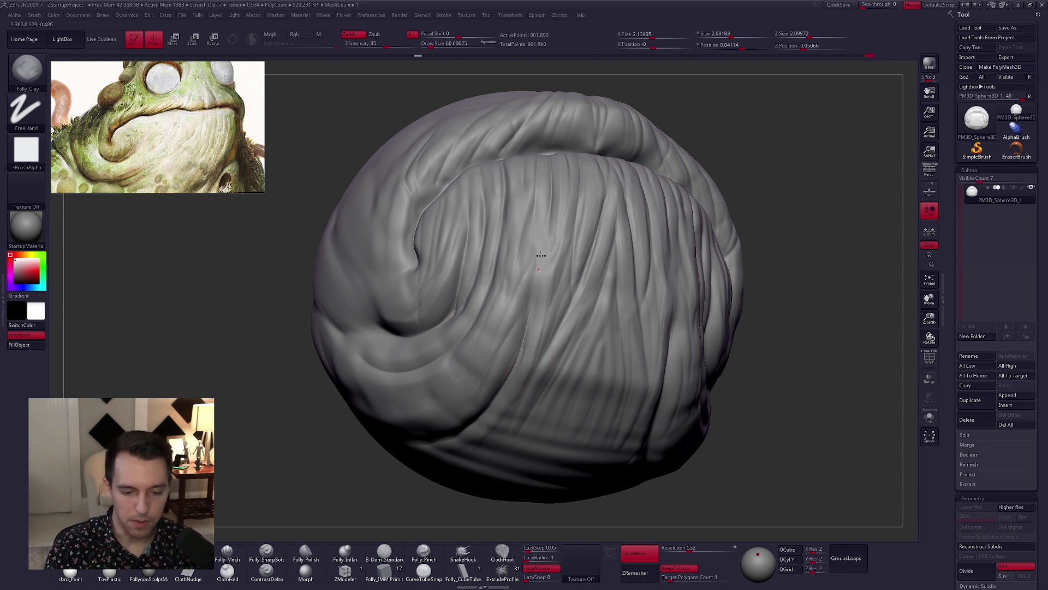
right_click_drag(518, 377, 554, 275)
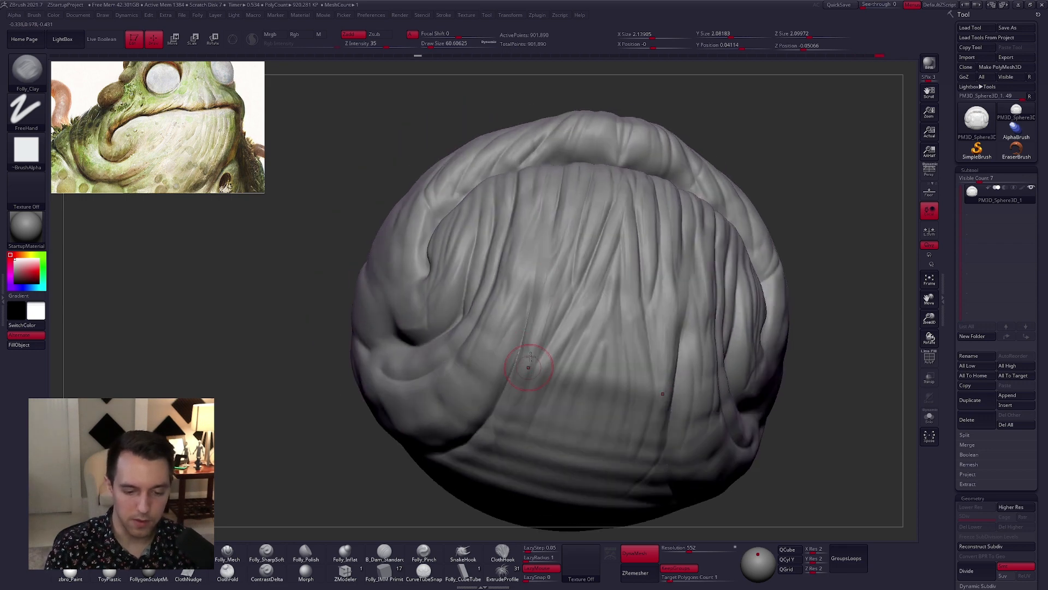
right_click_drag(541, 351, 538, 317)
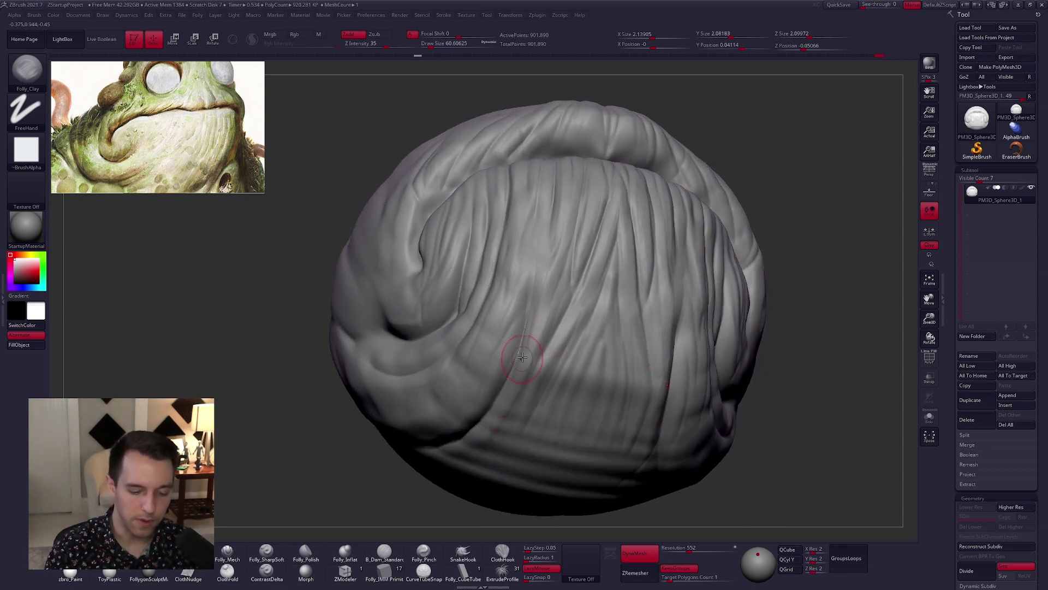
right_click_drag(526, 398, 578, 305)
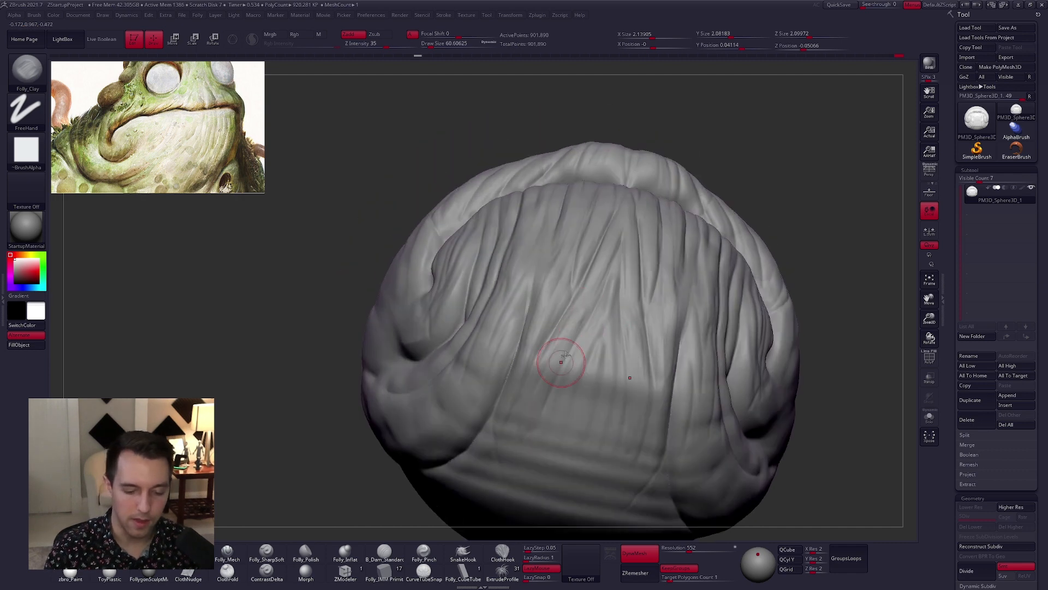
mouse_move(581, 431)
right_mouse_down()
mouse_move(612, 377)
mouse_move(584, 407)
right_mouse_up()
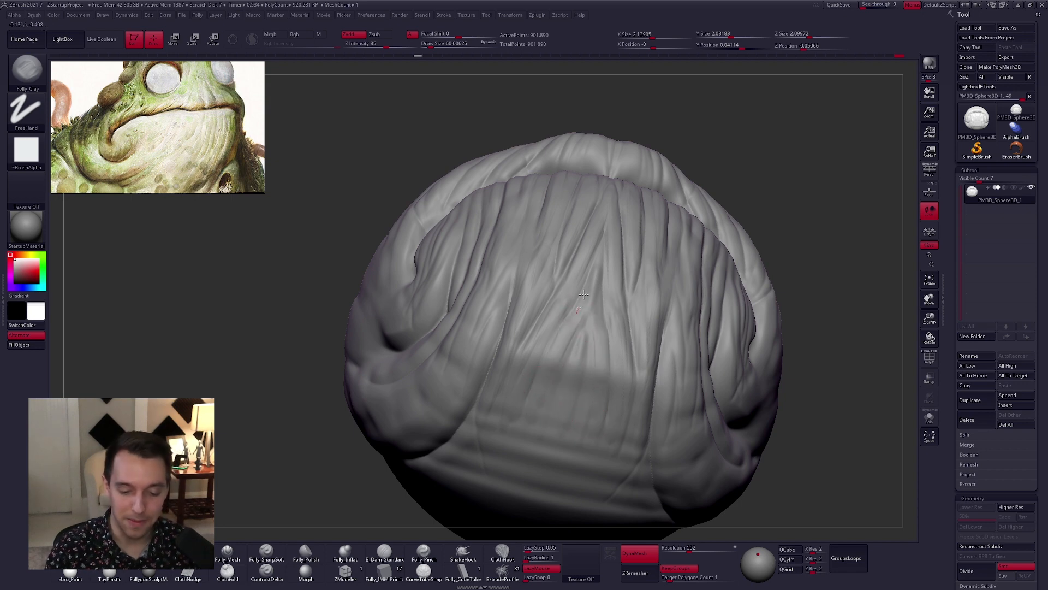
- Build up curving ridges beside the mouth-corner curl and down toward the jaw, enlarging the Folly_Clay draw size to about 74
mouse_move(566, 335)
right_mouse_down()
mouse_move(607, 424)
mouse_move(478, 374)
right_mouse_up()
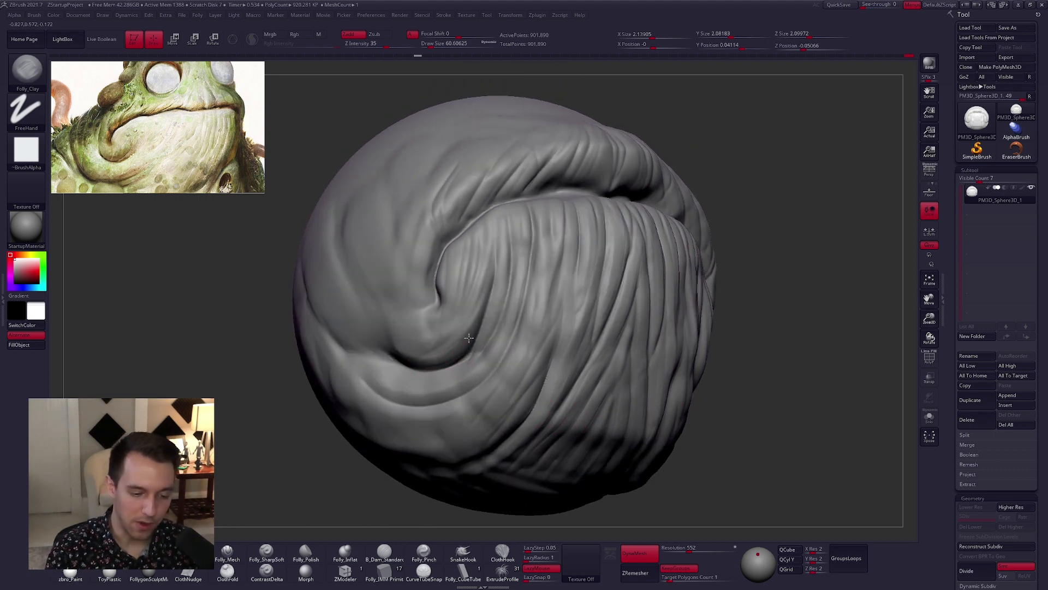
right_click_drag(434, 377, 402, 363)
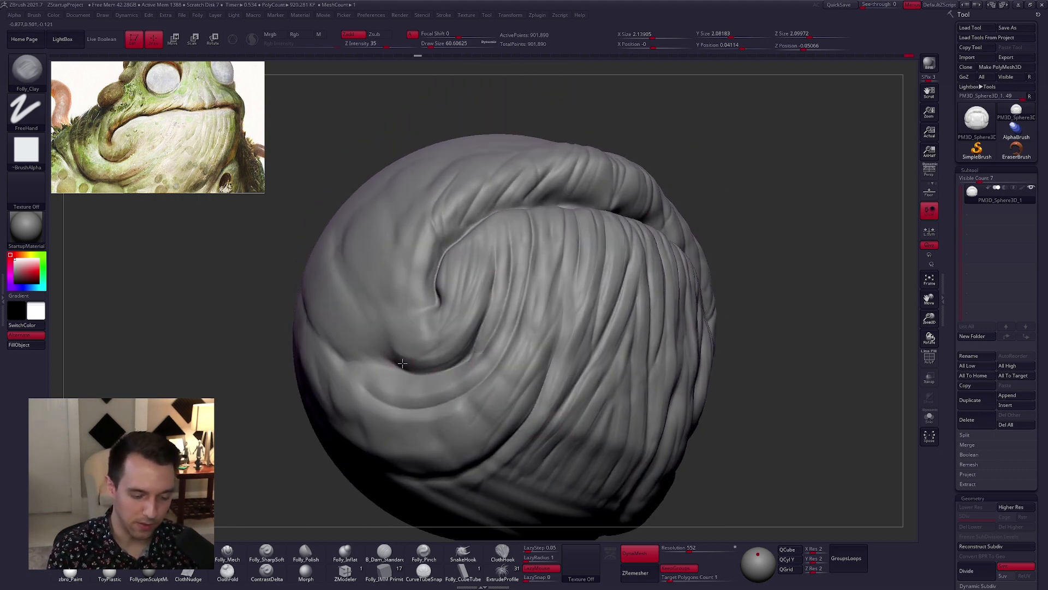
left_click_drag(490, 242, 466, 329)
right_click_drag(462, 337, 437, 337)
left_click_drag(494, 311, 475, 356)
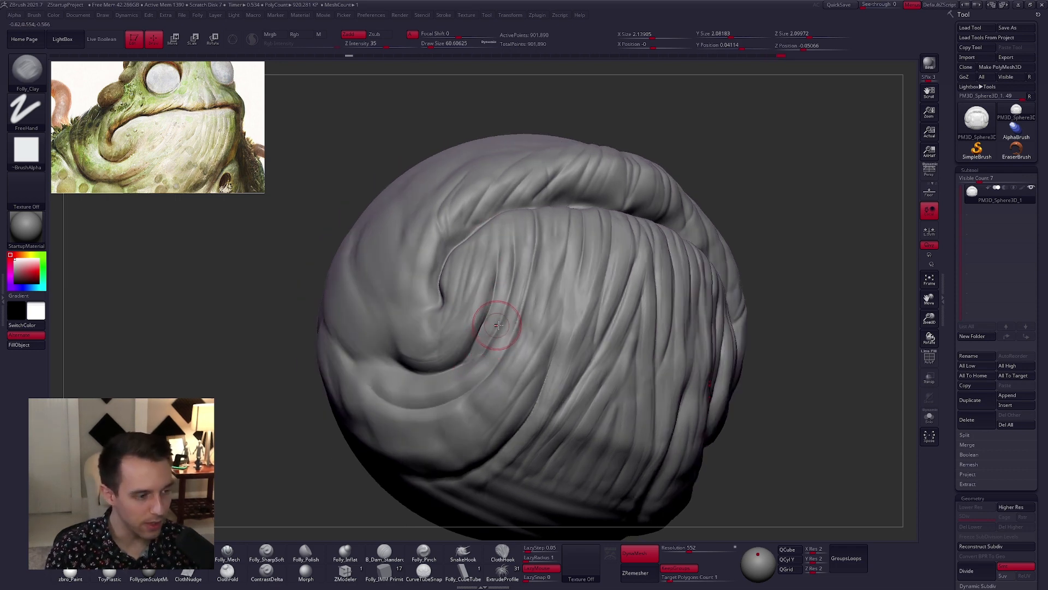
left_click_drag(510, 333, 521, 290)
left_click_drag(519, 220, 520, 210)
mouse_move(512, 341)
left_mouse_down()
mouse_move(487, 407)
mouse_move(474, 410)
left_mouse_up()
key("]")
left_click_drag(533, 359, 503, 419)
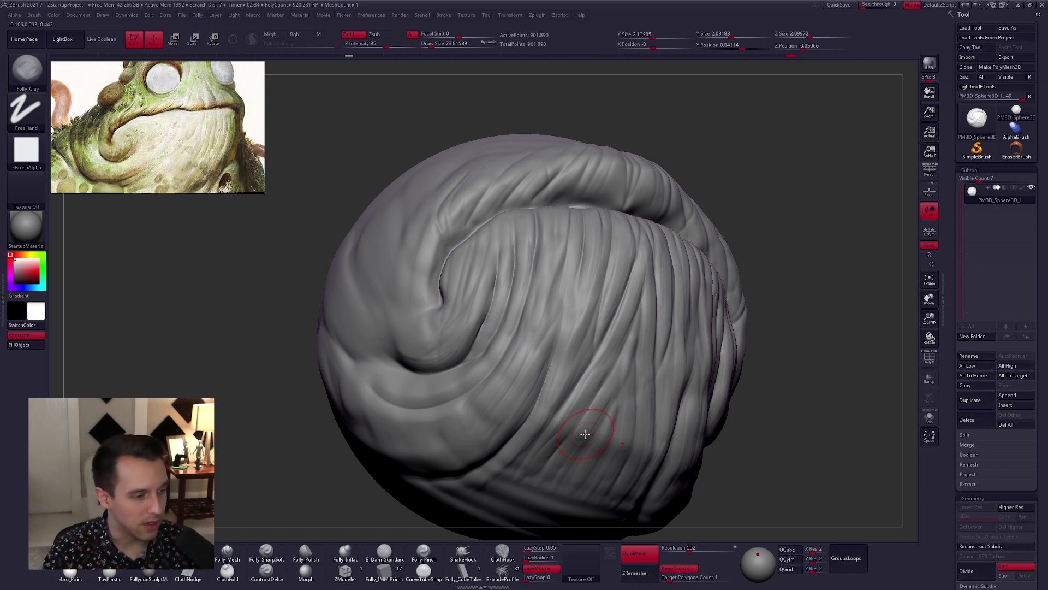
- Add folds above the mouth corner and ridges at the upper lip's centre with Folly_Clay at a draw size of about 49
mouse_move(740, 394)
left_mouse_down()
mouse_move(695, 407)
mouse_move(702, 402)
mouse_move(702, 424)
mouse_move(644, 459)
mouse_move(670, 396)
left_mouse_up()
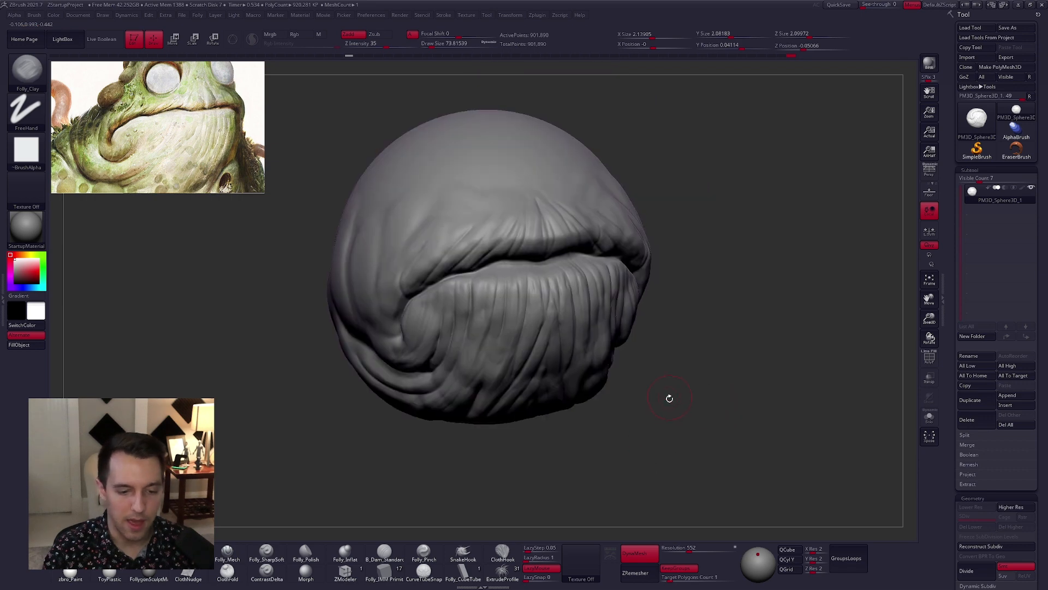
right_click_drag(442, 266, 418, 321, "ctrl")
key("space")
left_click_drag(457, 268, 449, 268)
right_click_drag(451, 266, 395, 308)
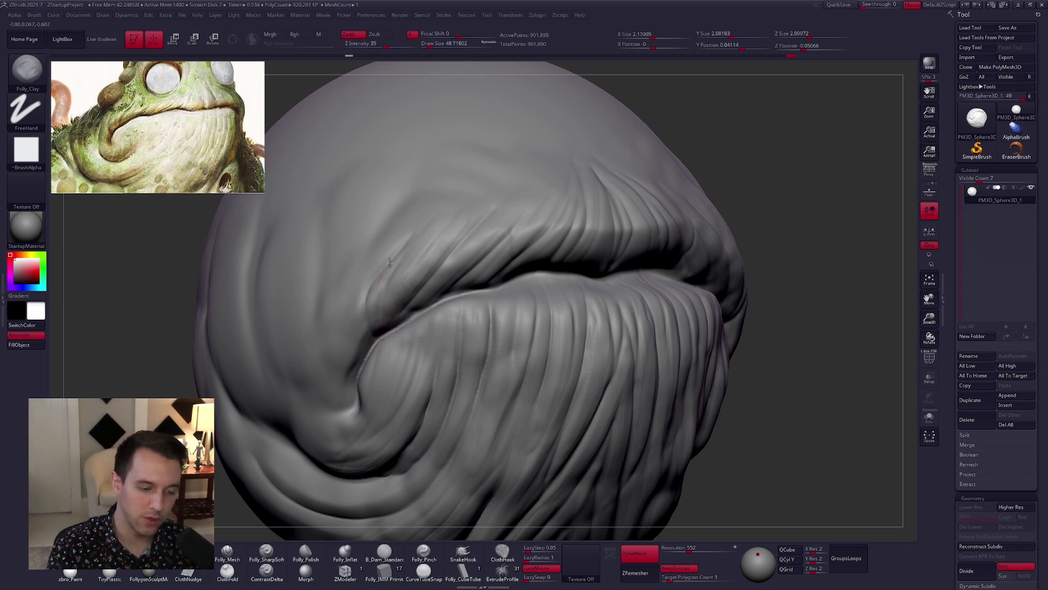
mouse_move(482, 292)
right_mouse_down()
mouse_move(466, 271)
mouse_move(466, 286)
right_mouse_up()
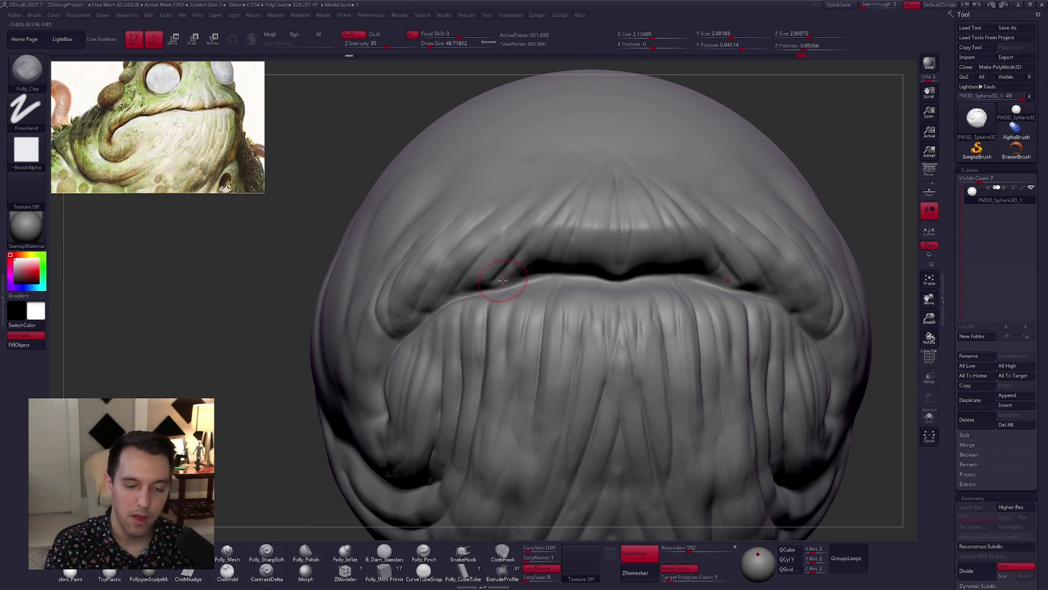
mouse_move(595, 176)
left_mouse_down()
mouse_move(573, 264)
mouse_move(598, 215)
mouse_move(594, 265)
mouse_move(615, 263)
left_mouse_up()
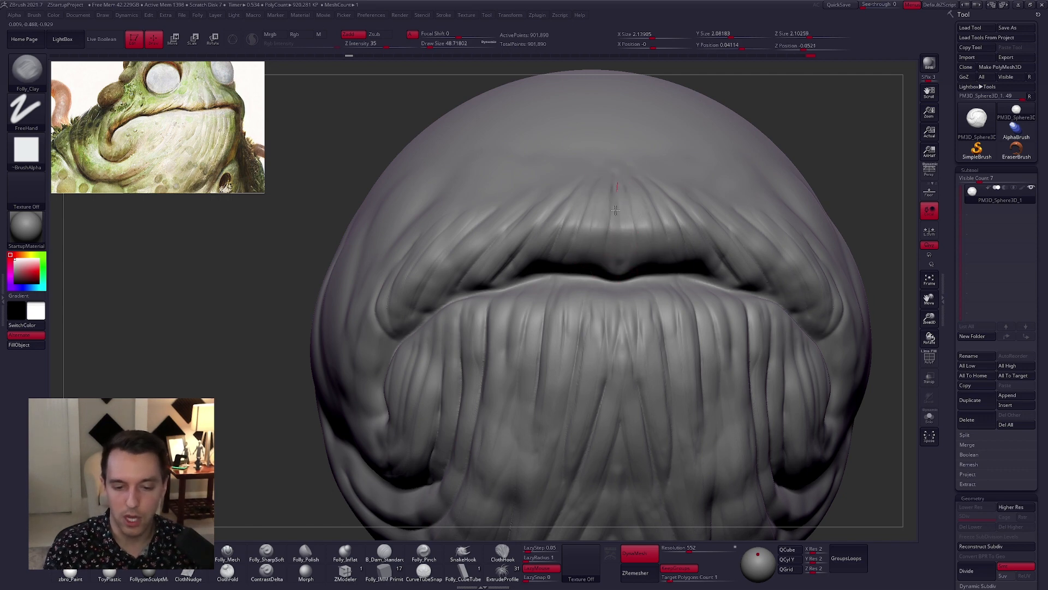
left_click_drag(615, 210, 612, 265)
- Broaden the larger chin folds with Folly_Clay at a draw size of about 81, comparing them against the reference
mouse_move(628, 283)
right_mouse_down("ctrl")
mouse_move(658, 391)
mouse_move(624, 328)
right_mouse_up("ctrl")
key("space")
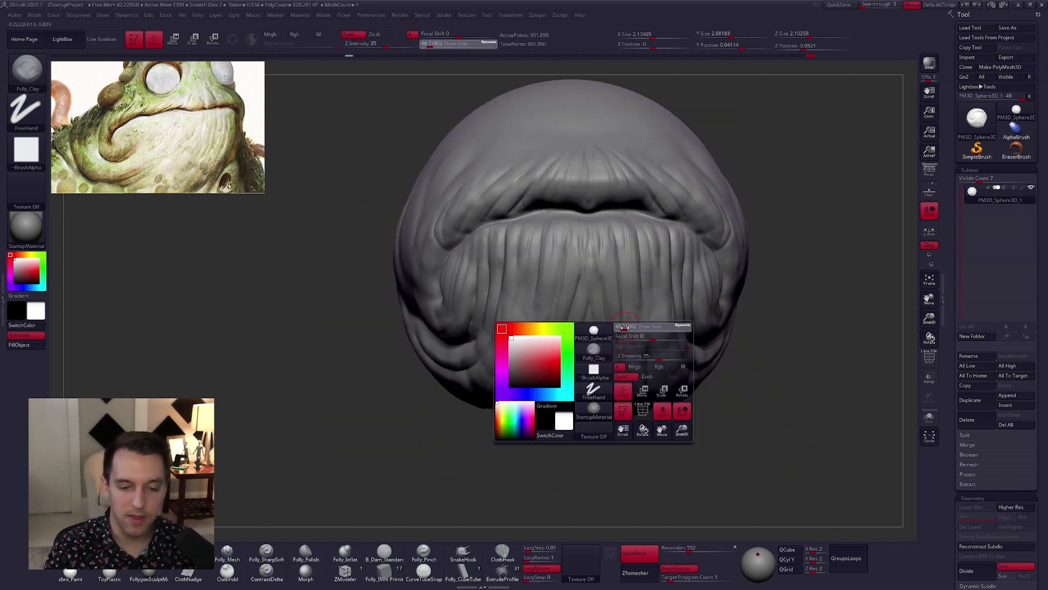
left_click_drag(625, 328, 628, 327)
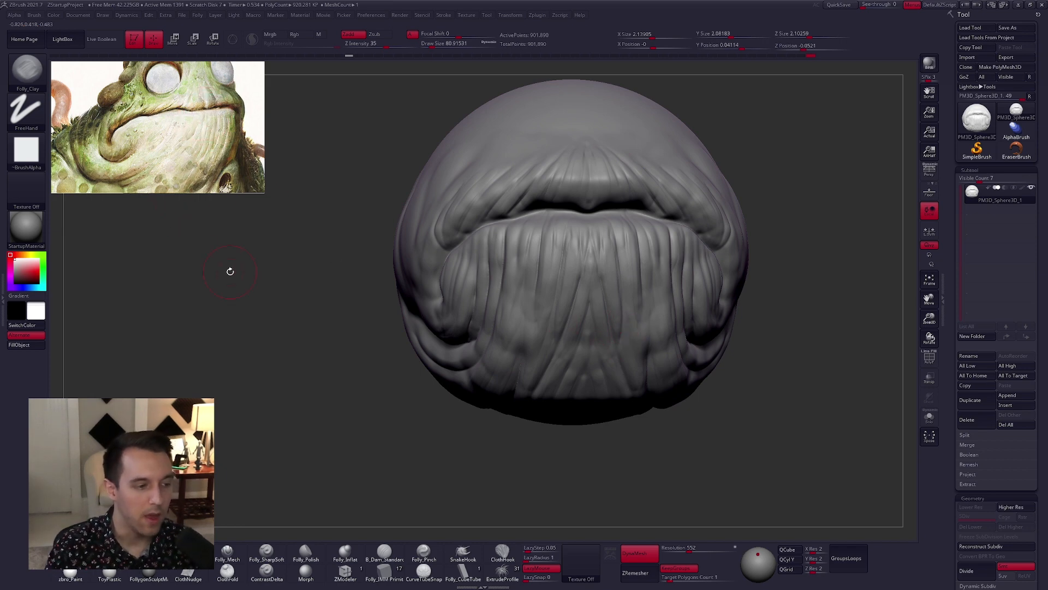
mouse_move(634, 412)
left_mouse_down()
mouse_move(648, 405)
mouse_move(639, 428)
mouse_move(714, 398)
mouse_move(687, 426)
mouse_move(721, 426)
mouse_move(662, 395)
mouse_move(662, 416)
mouse_move(649, 400)
left_mouse_up()
right_click(548, 305)
right_click_drag(568, 309, 543, 298)
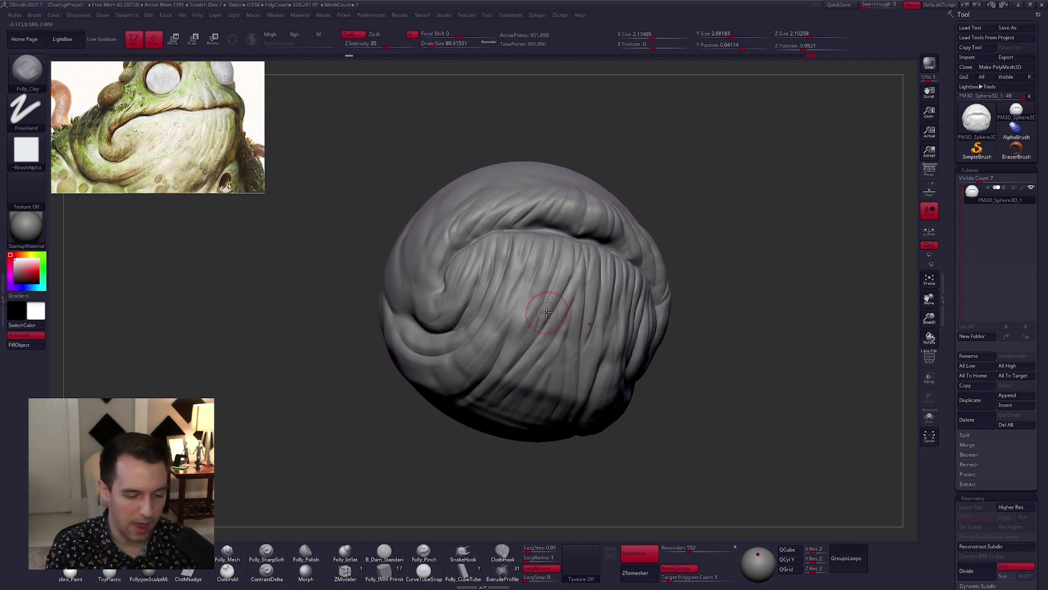
right_click_drag(551, 371, 570, 333)
- Clear any mask, remesh the sculpt with DynaMesh at resolution 552, and smooth the side of the lower chin
mouse_move(540, 388)
right_mouse_down()
mouse_move(511, 436)
mouse_move(524, 421)
mouse_move(748, 351)
mouse_move(731, 364)
right_mouse_up()
left_click(731, 365, "ctrl")
left_click(730, 364, "ctrl")
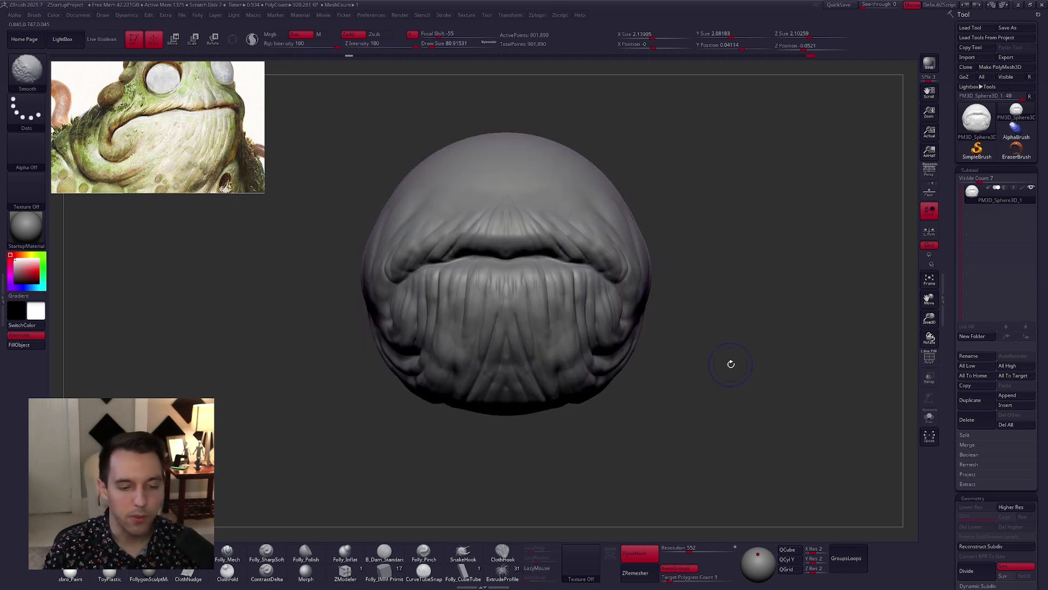
left_click_drag(756, 235, 714, 450, "ctrl")
right_click_drag(464, 474, 482, 420)
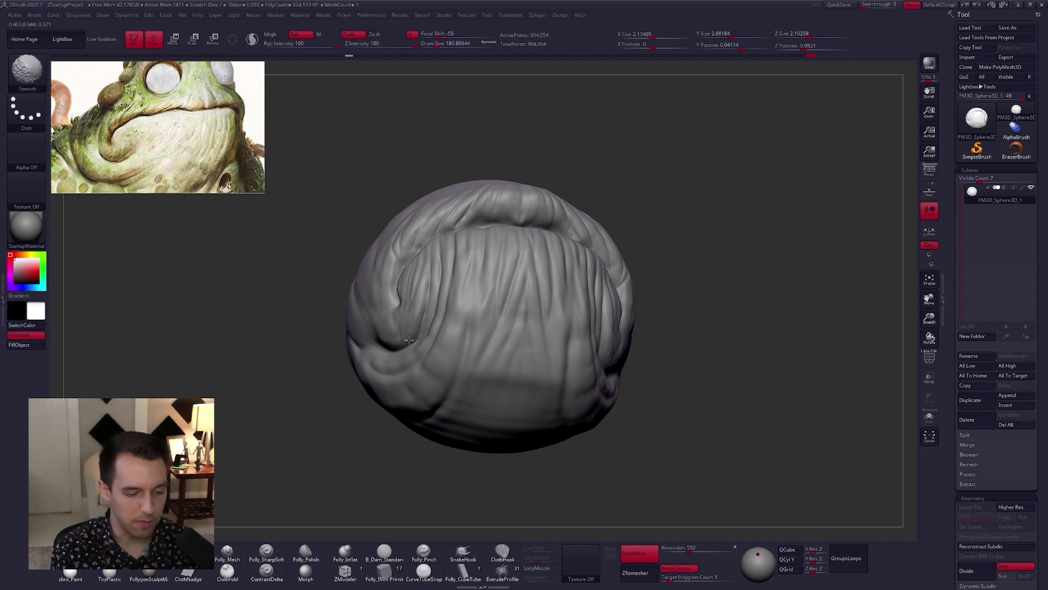
left_click_drag(598, 362, 567, 354, "shift")
- Adjust the shape of the lower chin and jaw with the Move brush, varying its draw size
right_click_drag(551, 360, 570, 358)
key("b")
key("m")
key("v")
key("space")
left_click_drag(592, 352, 583, 352)
right_click_drag(581, 376, 530, 377)
key("bracketleft")
mouse_move(513, 319)
right_mouse_down()
mouse_move(547, 316)
mouse_move(492, 295)
right_mouse_up()
- Refine the creases from the lower lip's centre down the chin with Folly_Mech at a draw size of about 38
key("space")
mouse_move(494, 233)
left_mouse_down()
mouse_move(482, 229)
mouse_move(492, 195)
left_mouse_up()
key("space")
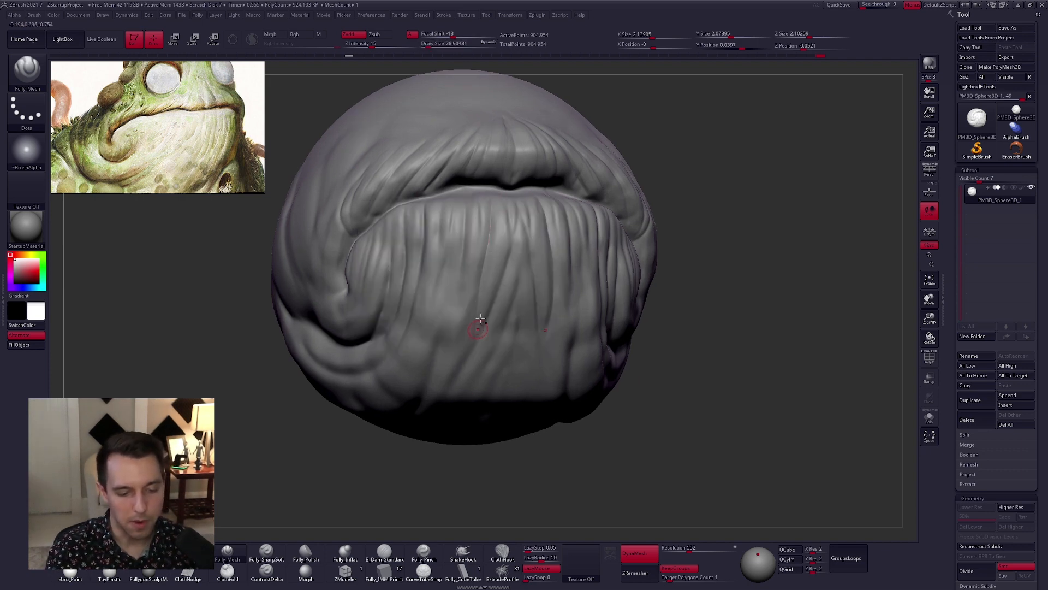
key("bracketright")
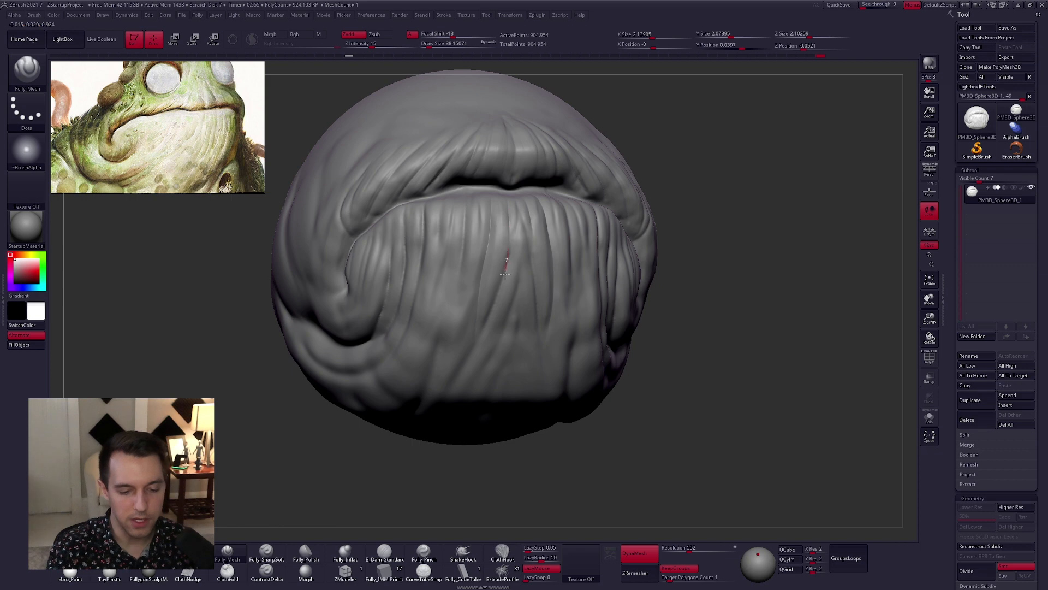
right_click_drag(474, 361, 511, 325)
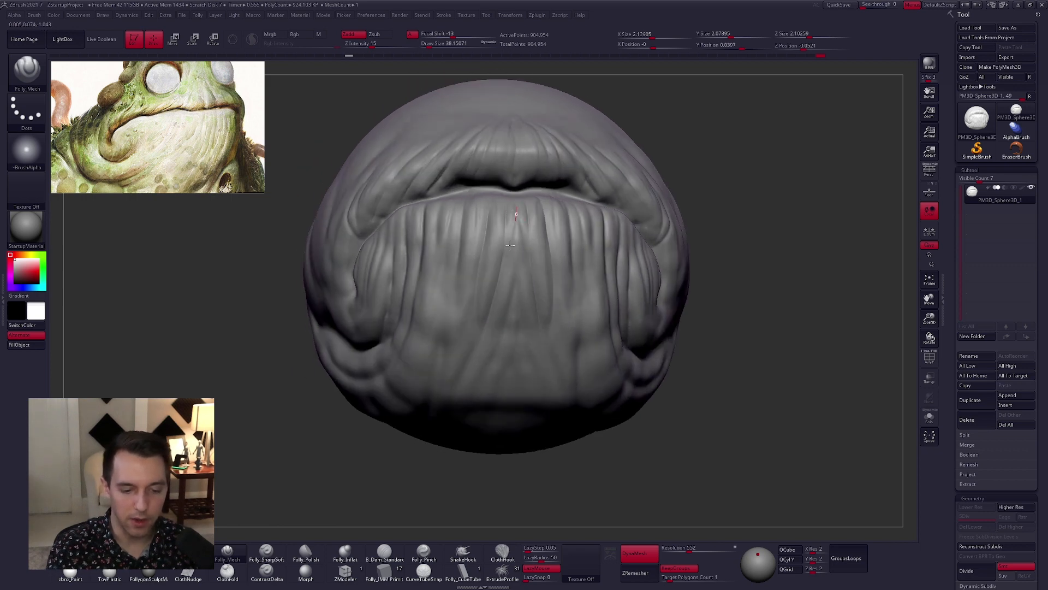
right_click_drag(482, 381, 477, 236)
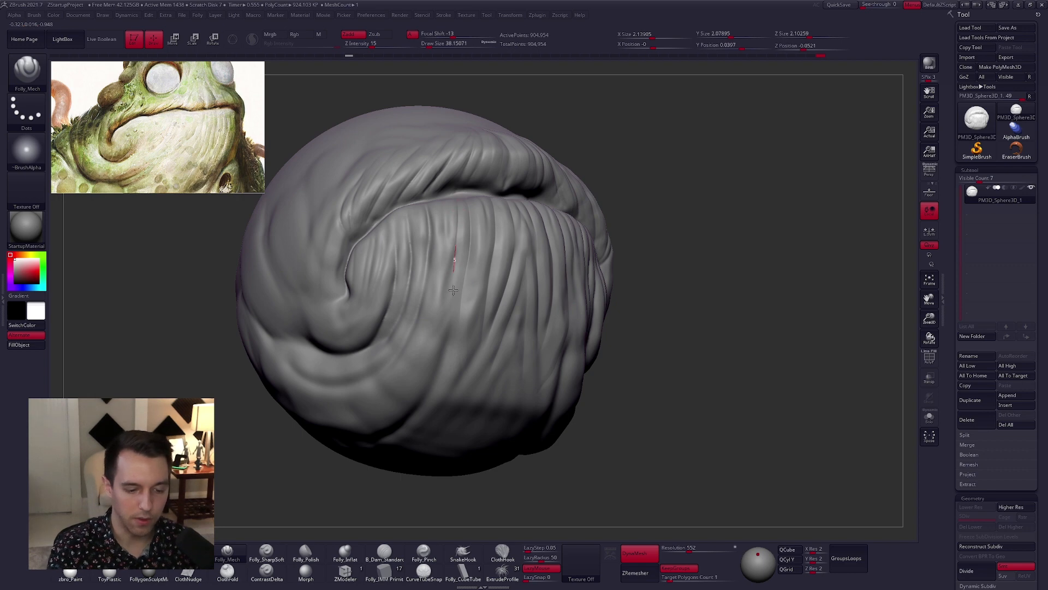
mouse_move(451, 300)
right_mouse_down()
mouse_move(515, 284)
mouse_move(496, 229)
right_mouse_up()
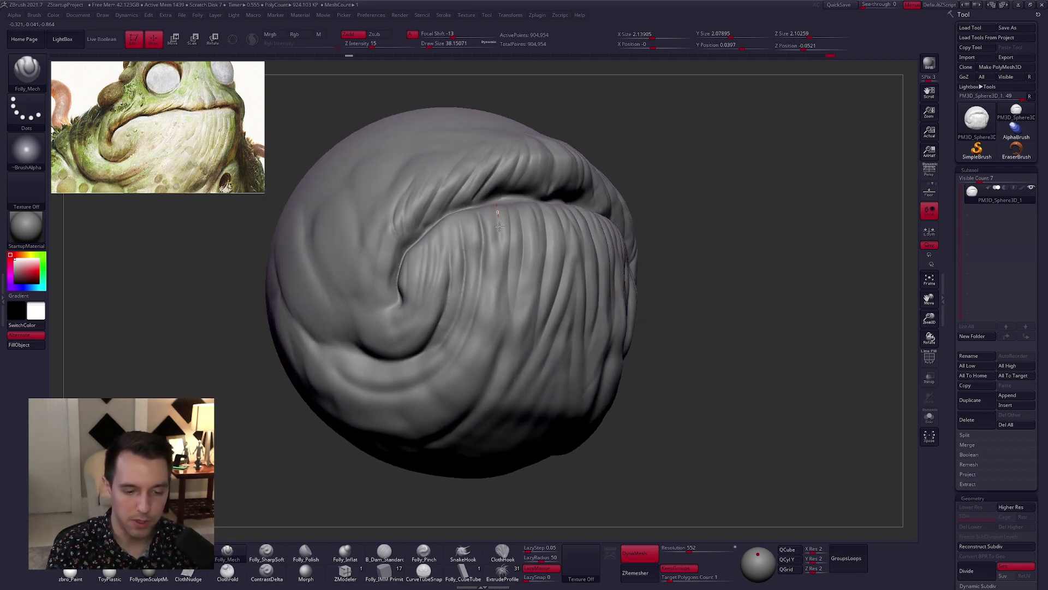
- Refine the creases on the side of the lower lip and around the mouth corner with Folly_Mech
right_click_drag(456, 358, 497, 378, "alt")
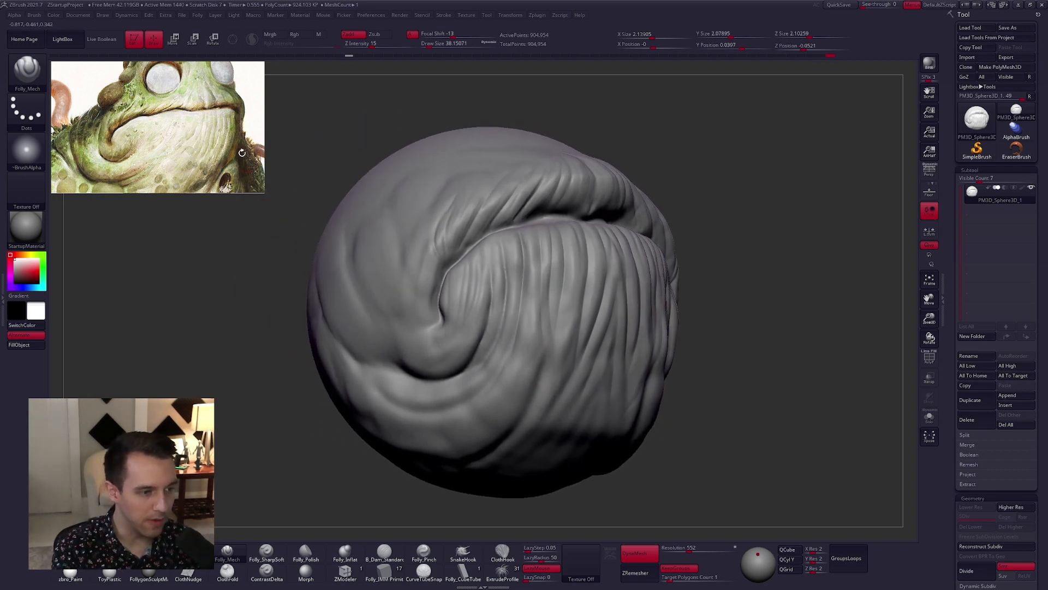
key("space")
left_click_drag(511, 270, 513, 270)
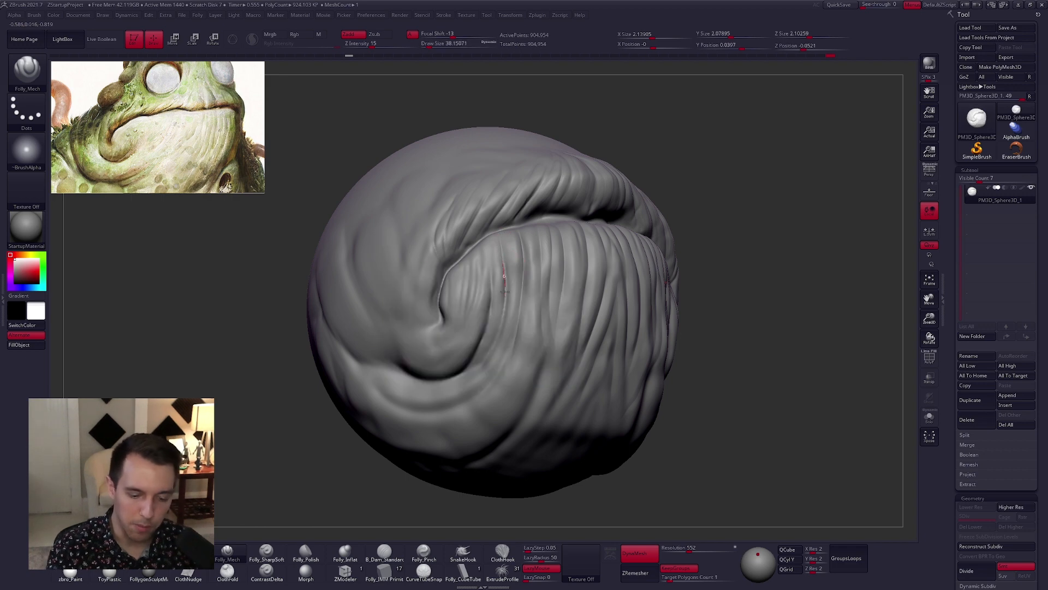
mouse_move(534, 367)
right_mouse_down()
mouse_move(510, 374)
mouse_move(566, 308)
mouse_move(487, 234)
right_mouse_up()
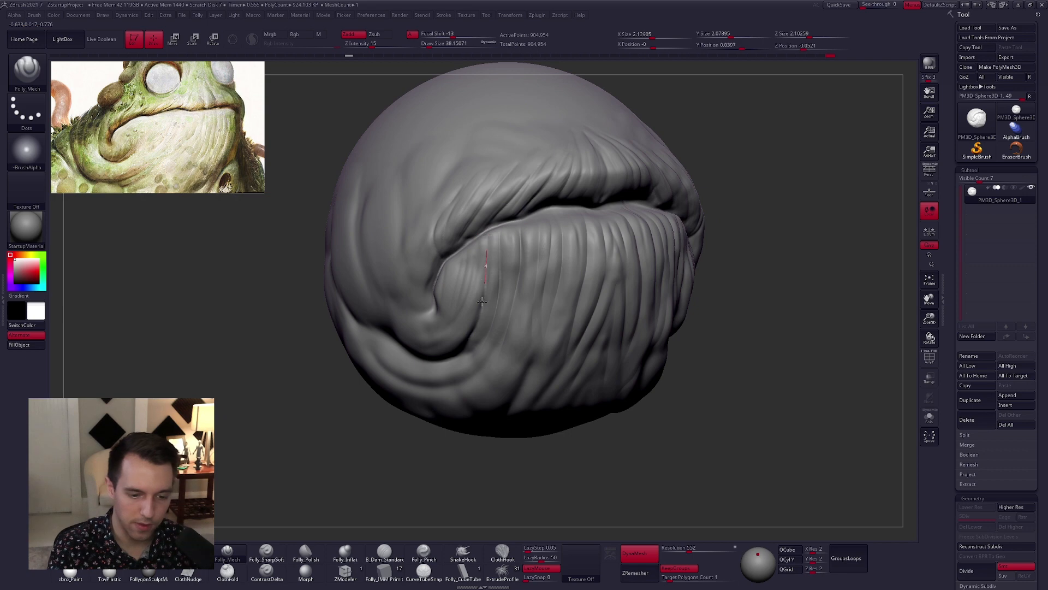
right_click_drag(482, 301, 478, 241)
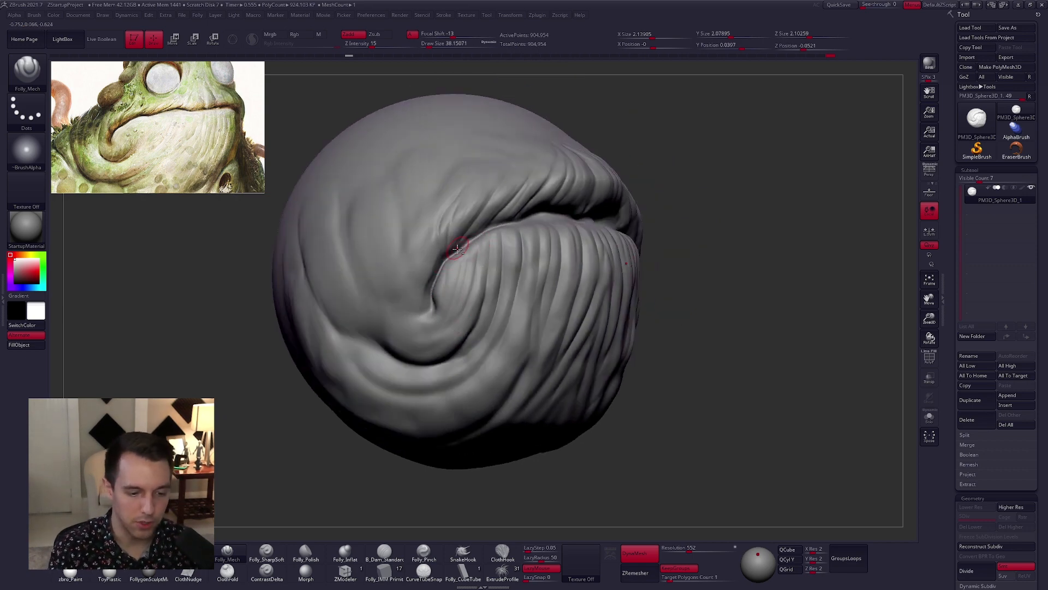
right_click_drag(427, 333, 451, 253)
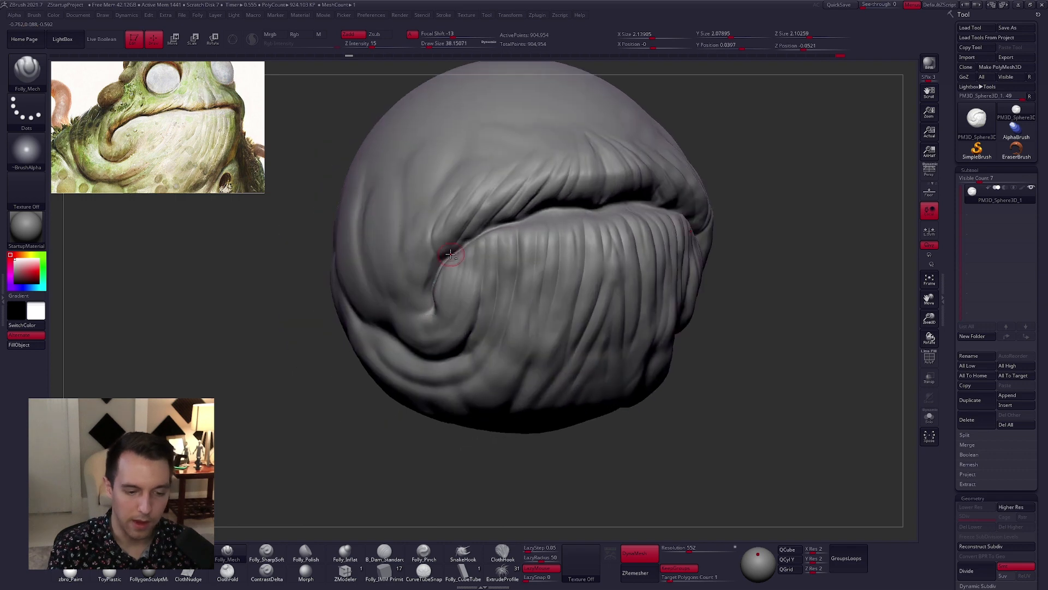
right_click_drag(501, 225, 428, 315)
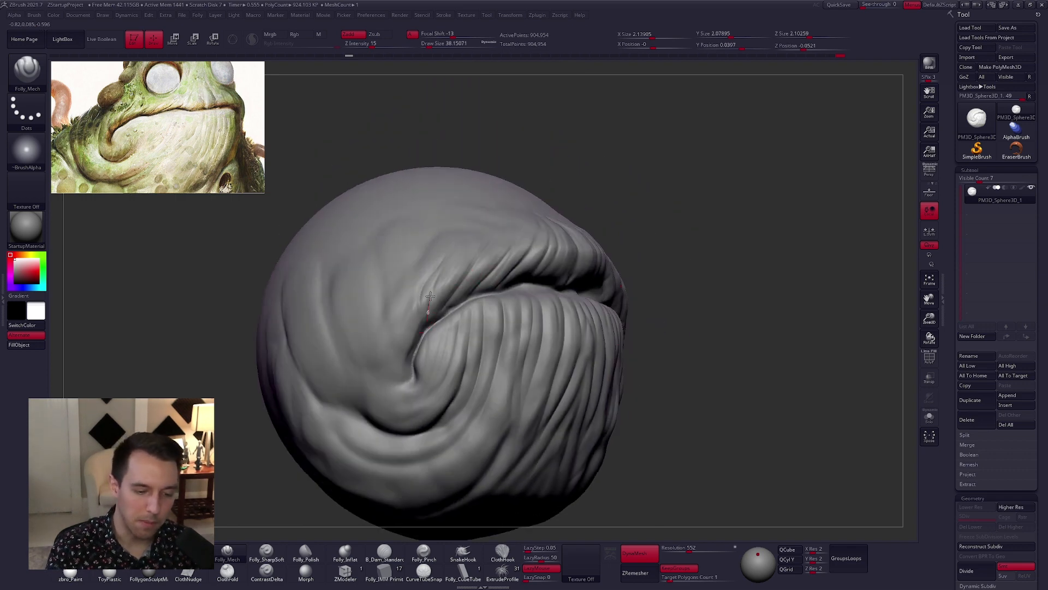
right_click_drag(483, 202, 448, 302)
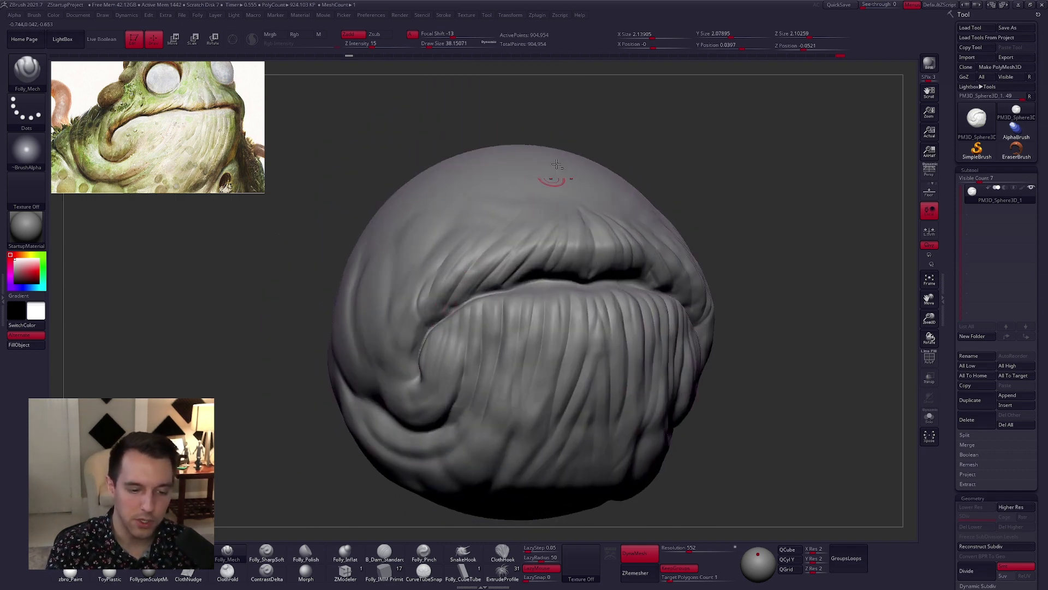
- Retopologize the sculpt with ZRemesher and subdivide the resulting mesh once
left_click(635, 573)
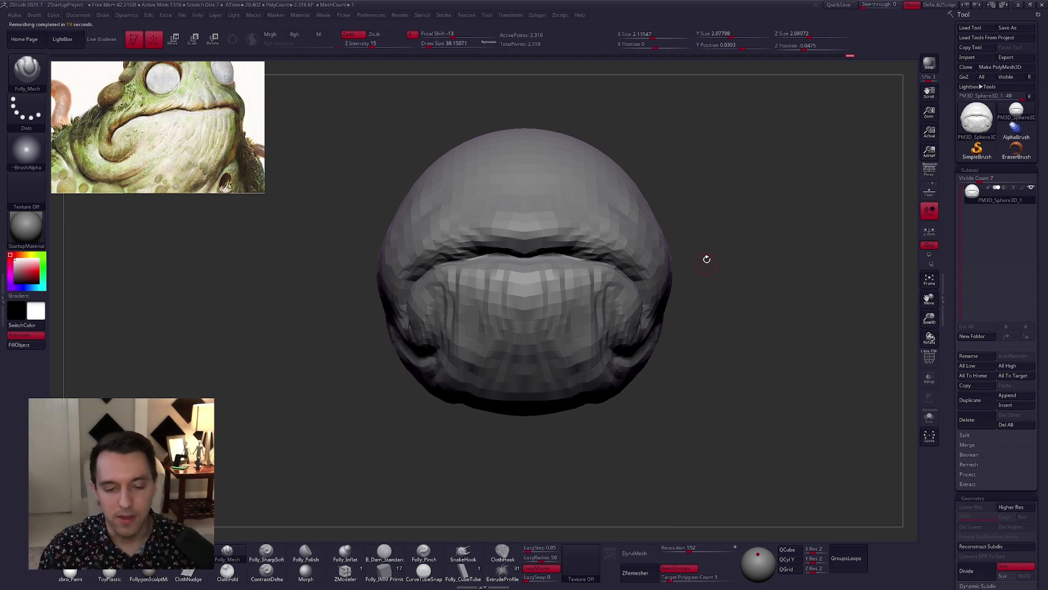
left_click_drag(705, 257, 690, 247, "alt")
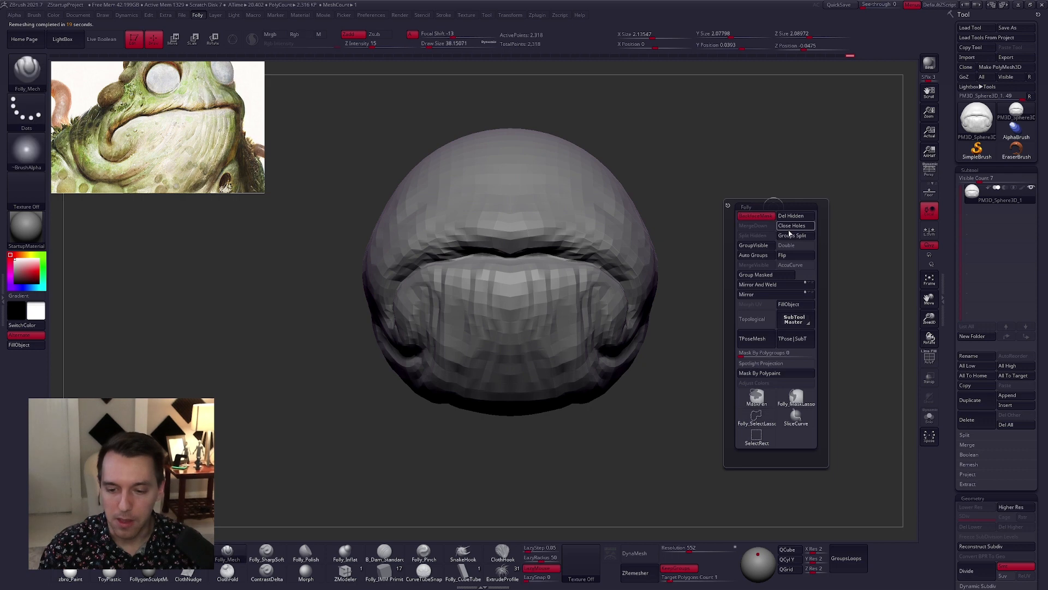
key("ctrl+d")
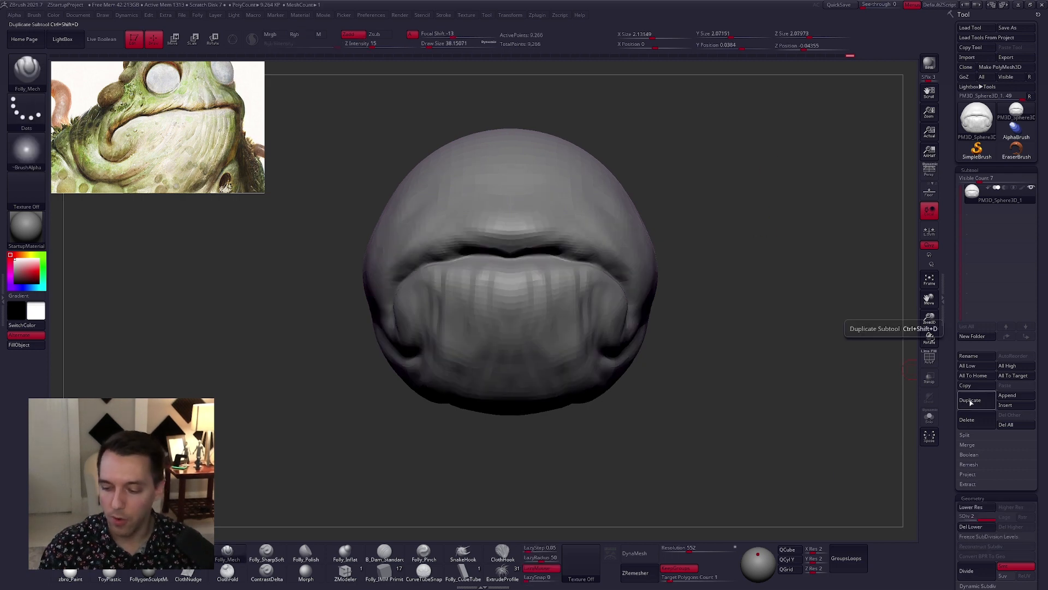
- Project the original sculpt's detail onto the remeshed model with Project History, subdividing up to level 6, and check the wireframe
left_click(987, 475)
left_click(1016, 485)
key("ctrl+d")
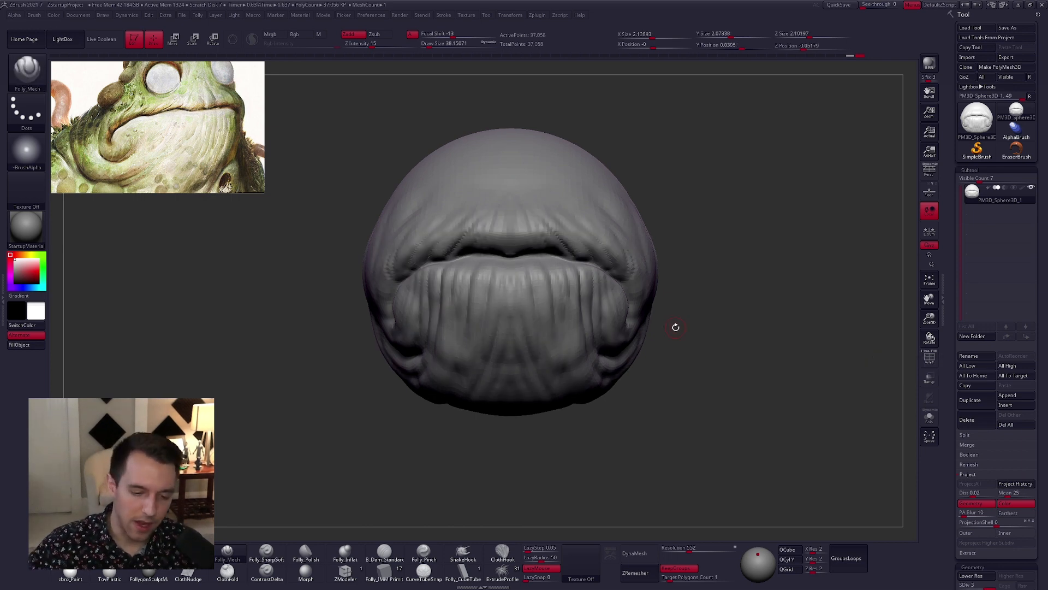
key("ctrl+d")
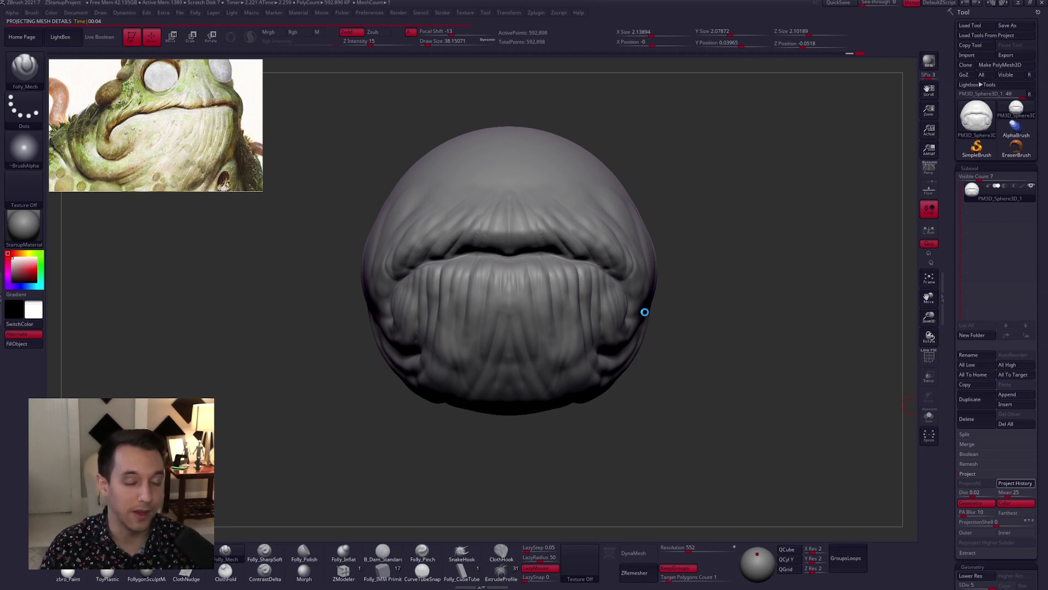
mouse_move(686, 254)
left_mouse_down()
mouse_move(692, 286)
mouse_move(688, 250)
left_mouse_up()
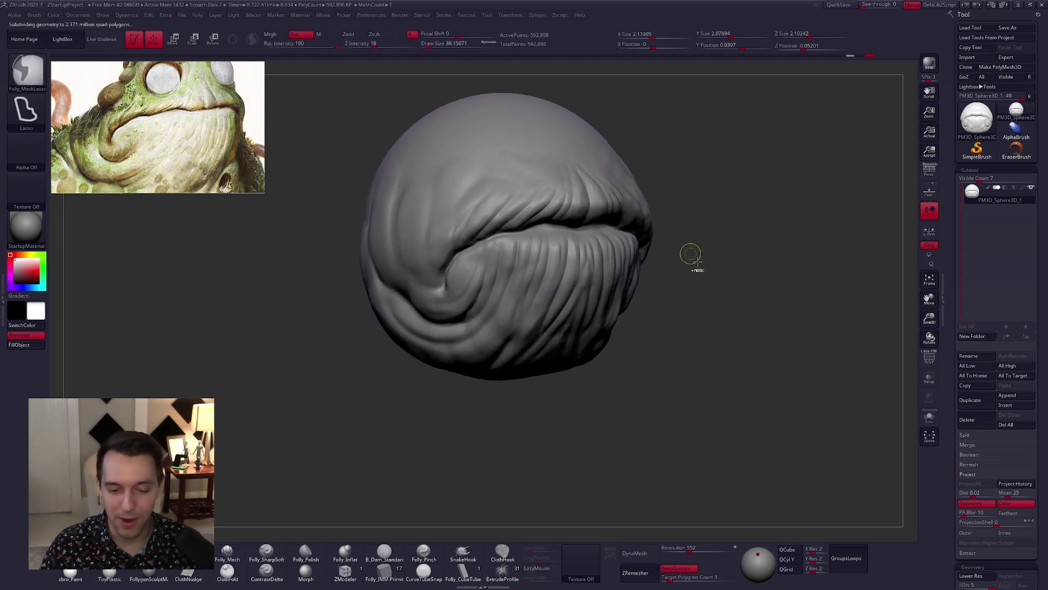
key("shift+f")
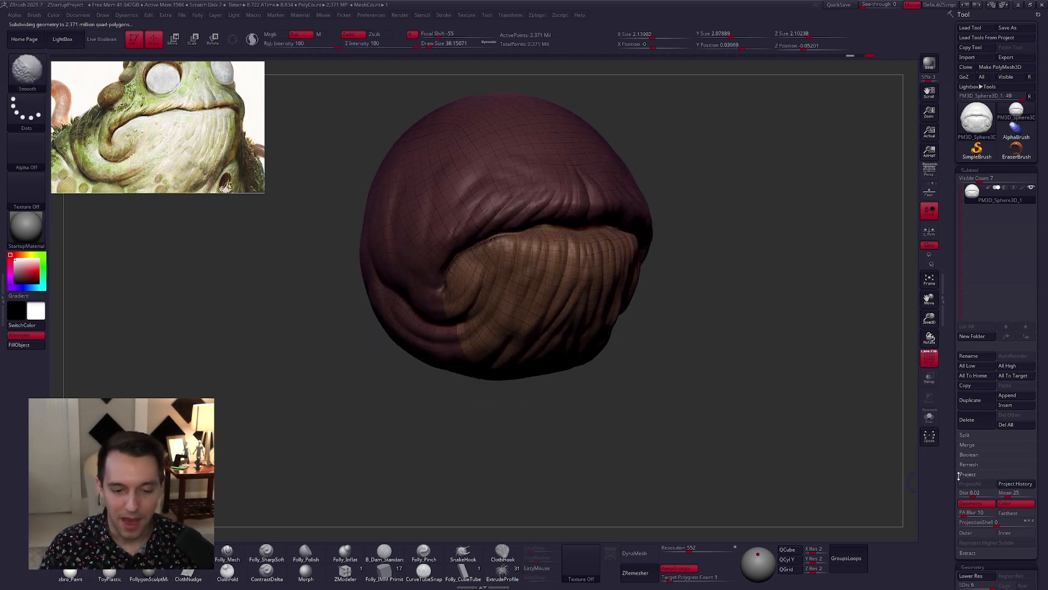
key("shift+f")
left_click(969, 474)
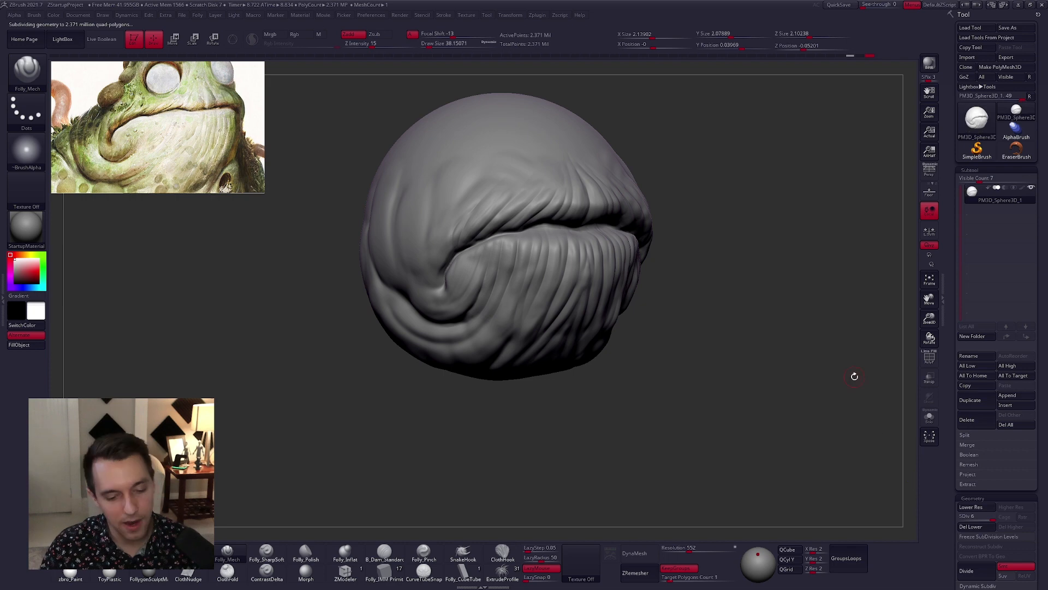
- Lower the mesh to subdivision level 2 and reshape the jaw below the lower lip with the Move brush at draw sizes of about 130 to 170
mouse_move(578, 400)
left_mouse_down()
mouse_move(573, 362)
mouse_move(620, 331)
left_mouse_up()
key("shift+d")
key("shift+d")
key("shift+d")
key("shift+d")
key("b")
key("m")
key("v")
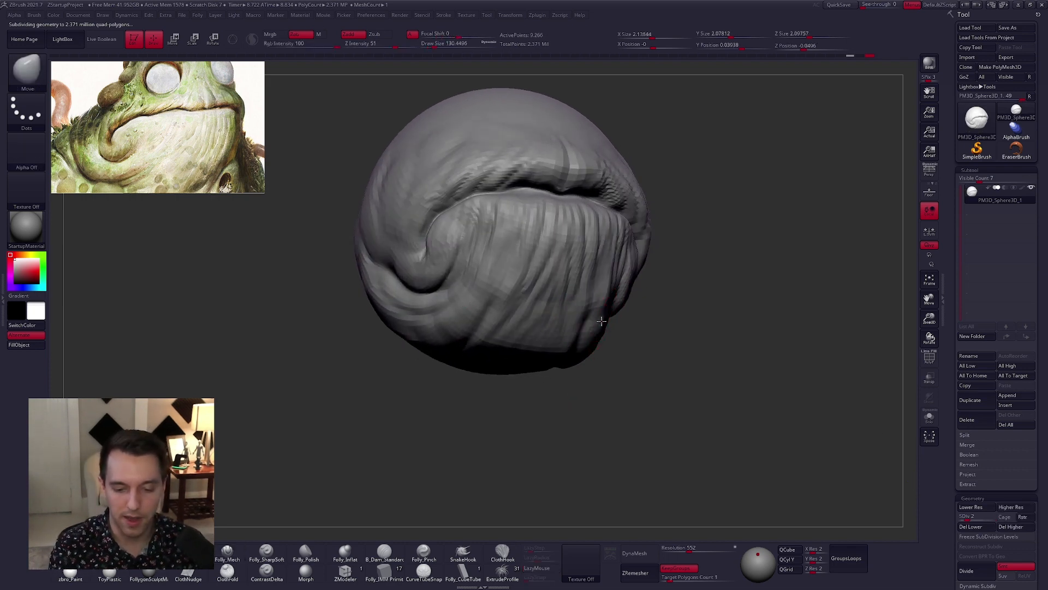
mouse_move(688, 278)
left_mouse_down()
mouse_move(568, 298)
mouse_move(595, 302)
left_mouse_up()
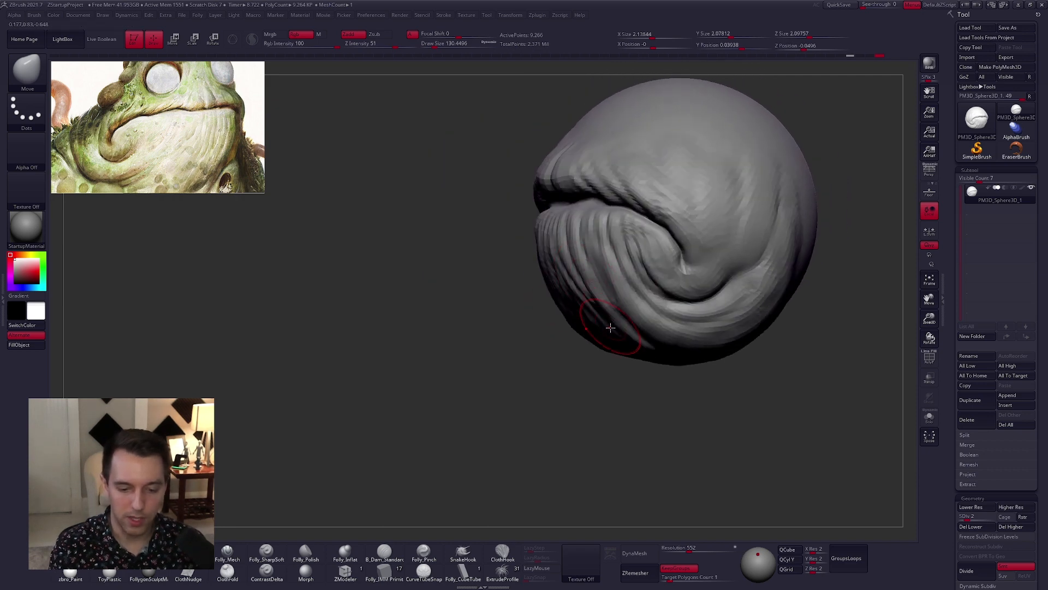
right_click_drag(609, 329, 626, 323)
key("space")
left_click_drag(625, 322, 629, 321)
right_click_drag(629, 328, 645, 322)
left_click_drag(436, 311, 450, 303)
key("space")
mouse_move(480, 292)
left_mouse_down()
mouse_move(464, 281)
mouse_move(484, 292)
left_mouse_up()
key("s")
right_click_drag(531, 243, 539, 289, "alt")
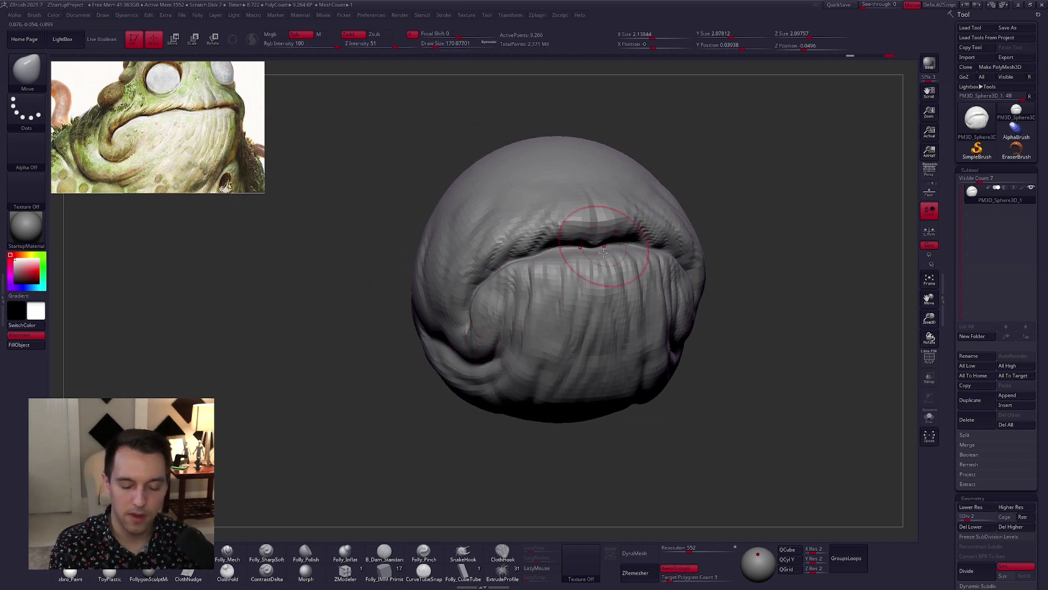
- Adjust the lip line and mouth corner with the Move brush at a draw size of about 227
right_click_drag(606, 242, 587, 250)
key("ctrl+space")
left_click(580, 265)
key("space")
left_click_drag(581, 239, 587, 238)
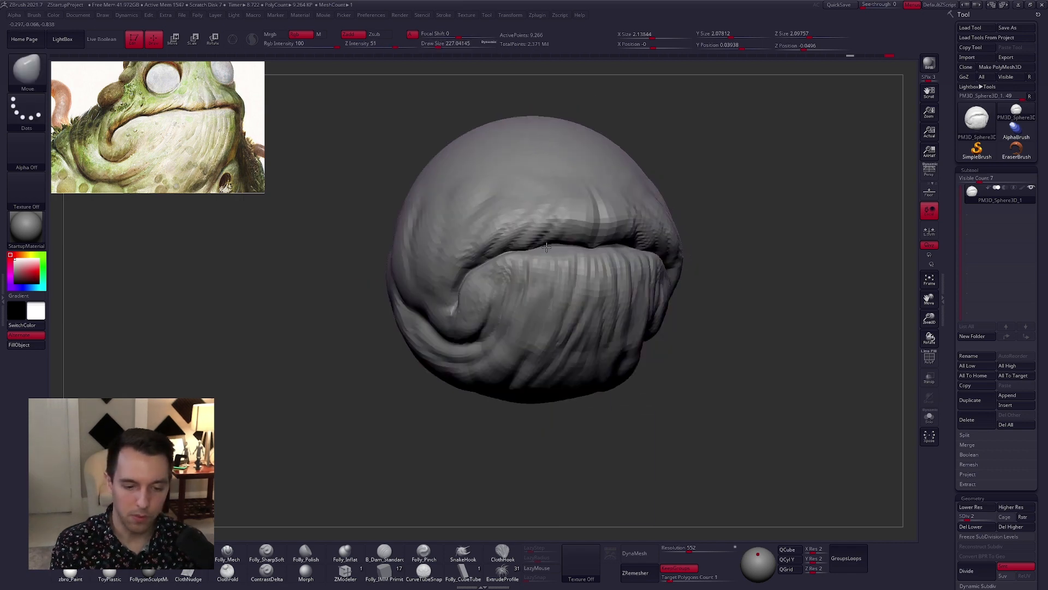
right_click_drag(546, 248, 480, 265)
left_click_drag(468, 276, 456, 281)
- Raise the subdivision level in stages and smooth the rough surface around the side of the head
mouse_move(647, 404)
right_mouse_down()
mouse_move(680, 393)
mouse_move(657, 375)
mouse_move(682, 359)
right_mouse_up()
key("d")
key("space")
left_click_drag(683, 358, 679, 359)
mouse_move(492, 152)
left_mouse_down("shift")
mouse_move(399, 181)
mouse_move(390, 259)
left_mouse_up("shift")
right_click_drag(390, 259, 401, 212)
mouse_move(355, 328)
left_mouse_down("shift")
mouse_move(349, 358)
mouse_move(374, 389)
left_mouse_up("shift")
key("d")
right_click_drag(617, 377, 491, 362)
mouse_move(491, 361)
left_mouse_down("shift")
mouse_move(493, 391)
mouse_move(508, 383)
left_mouse_up("shift")
mouse_move(556, 367)
right_mouse_down()
mouse_move(470, 363)
mouse_move(458, 339)
mouse_move(467, 322)
right_mouse_up()
- Raise the mesh to its highest subdivision level and smooth the lower jaw and chin, varying the draw size
key("d")
key("d")
left_click_drag(593, 393, 582, 397, "shift")
left_click_drag(521, 380, 532, 382, "shift")
right_click_drag(534, 381, 555, 398)
key("space")
left_click_drag(596, 367, 594, 367)
right_click_drag(628, 380, 578, 394)
mouse_move(623, 326)
left_mouse_down("shift")
mouse_move(601, 368)
mouse_move(636, 363)
left_mouse_up("shift")
right_click_drag(668, 365, 636, 352)
key("space")
left_click_drag(655, 345, 650, 345)
mouse_move(630, 327)
right_mouse_down()
mouse_move(657, 324)
mouse_move(699, 280)
mouse_move(611, 346)
right_mouse_up()
- Smooth the lower chin folds and the area behind the mouth at subdivision levels 5 and 6 with a draw size of about 130
key("shift+d")
right_click_drag(584, 248, 545, 324)
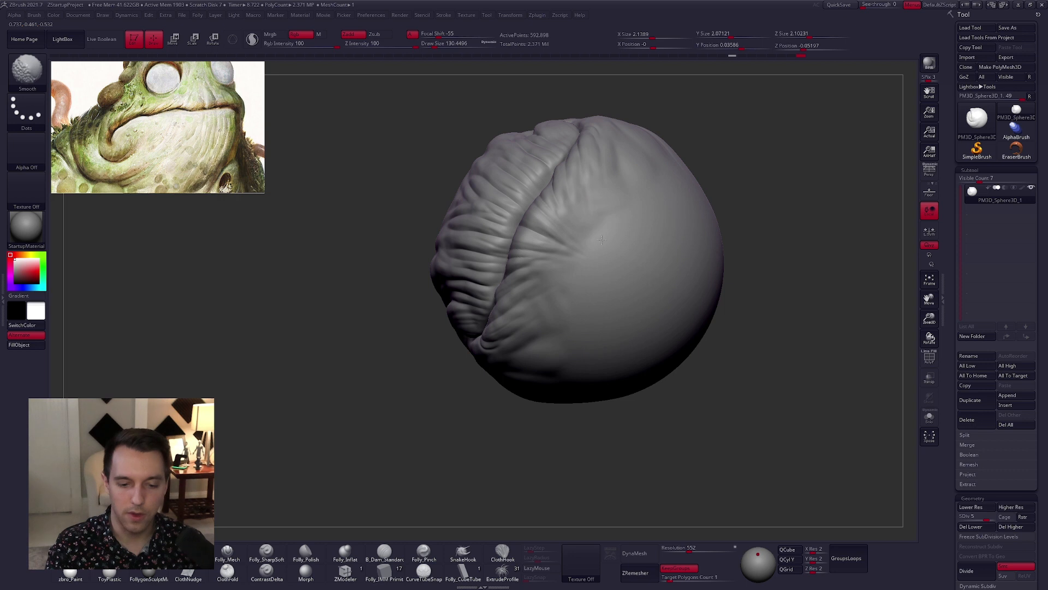
right_click_drag(547, 255, 568, 296)
key("d")
key("shift")
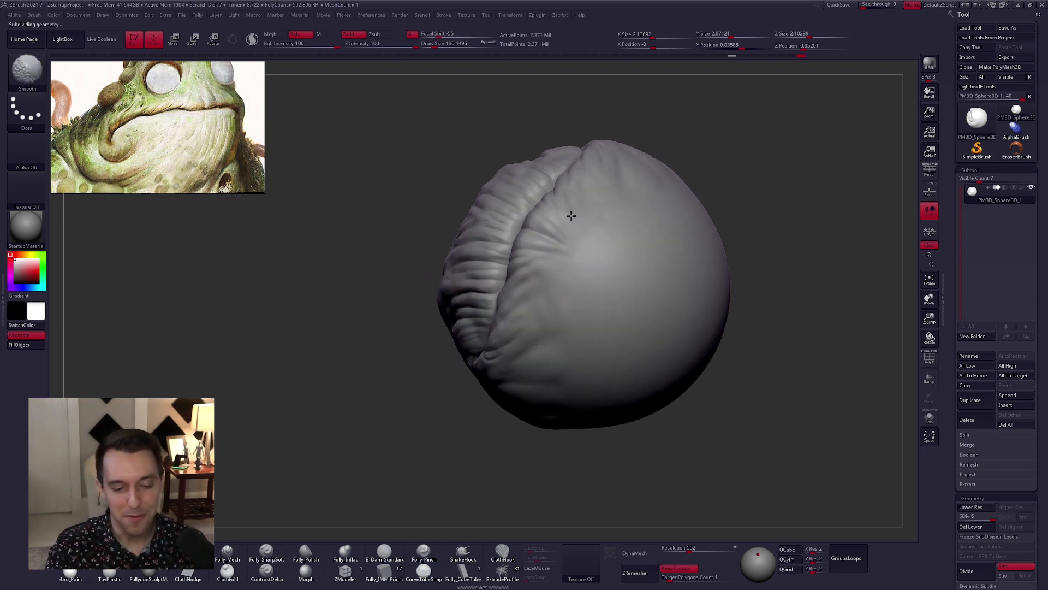
mouse_move(548, 347)
right_mouse_down()
mouse_move(573, 322)
mouse_move(608, 346)
mouse_move(595, 368)
mouse_move(583, 344)
mouse_move(517, 360)
right_mouse_up()
key("shift")
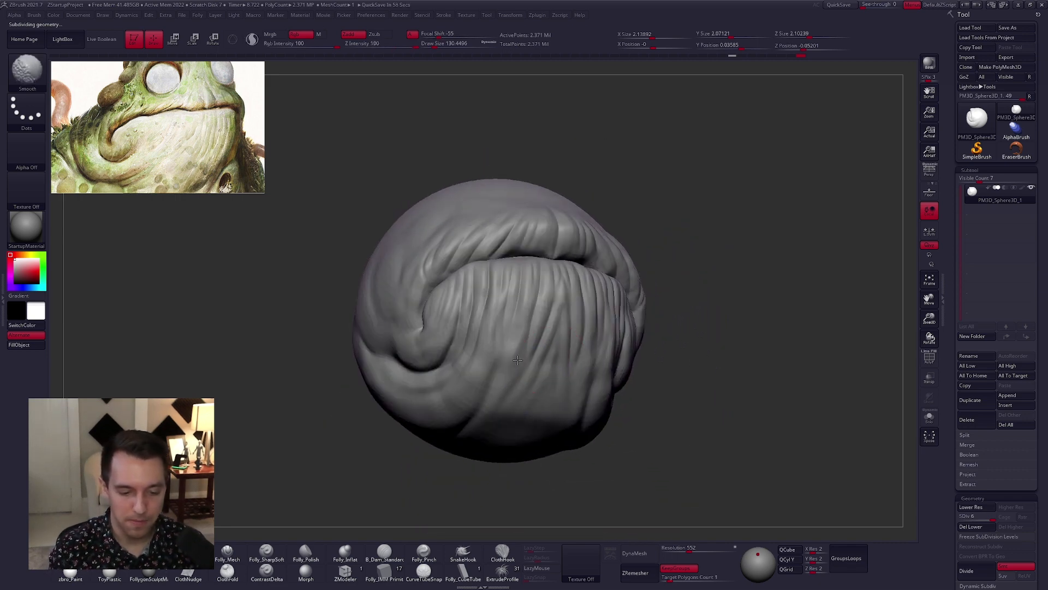
right_click_drag(537, 438, 544, 341)
mouse_move(505, 377)
left_mouse_down("shift")
mouse_move(483, 398)
mouse_move(493, 388)
left_mouse_up("shift")
right_click_drag(515, 374, 525, 393)
key("shift")
- Drop to subdivision level 4 and soften the fold under the mouth corner using Folly_Clay and Smooth at a draw size of about 89
mouse_move(461, 262)
right_mouse_down()
mouse_move(470, 335)
mouse_move(542, 351)
mouse_move(467, 330)
mouse_move(468, 277)
right_mouse_up()
key("shift+d")
key("shift+d")
key("1")
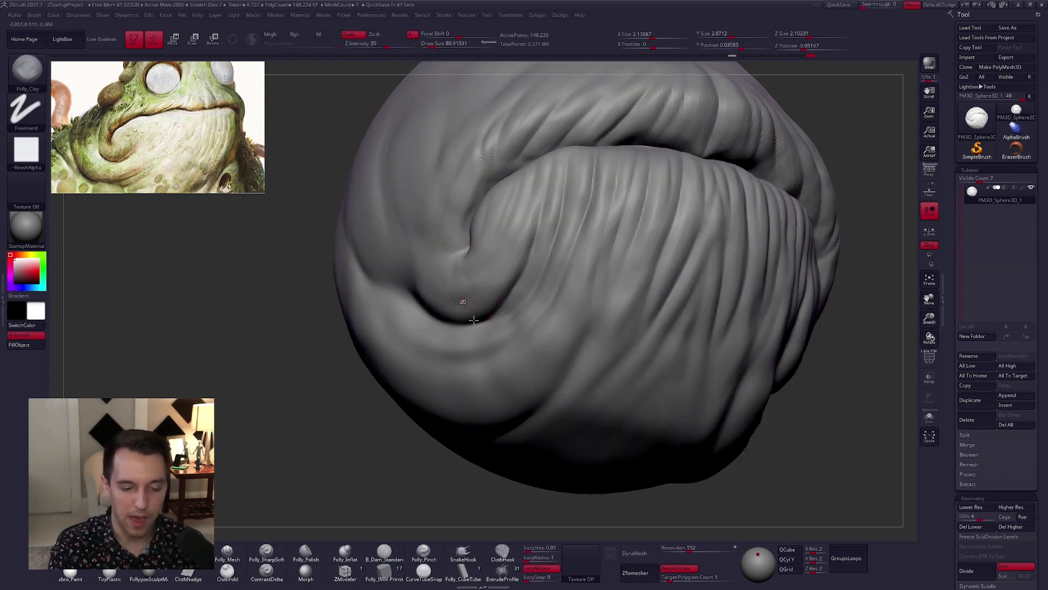
mouse_move(481, 286)
left_mouse_down("shift")
mouse_move(452, 306)
mouse_move(496, 322)
left_mouse_up("shift")
right_click_drag(499, 323, 552, 319, "alt")
right_click_drag(552, 319, 606, 333)
- Refine the crease beneath the curled mouth corner with Folly_Mech and smooth its edge
key("2")
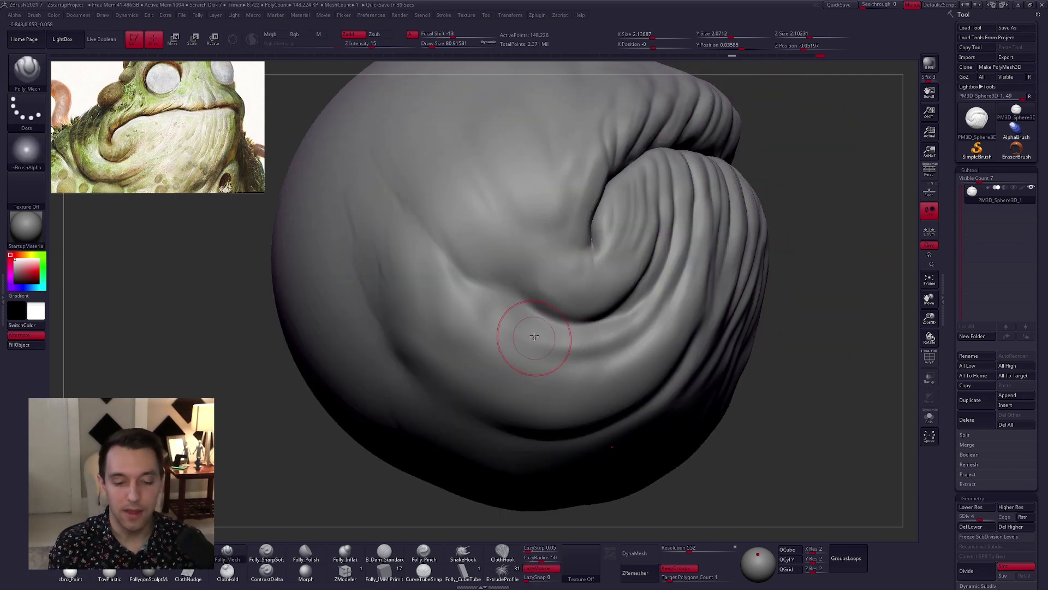
left_click_drag(526, 299, 555, 324, "alt")
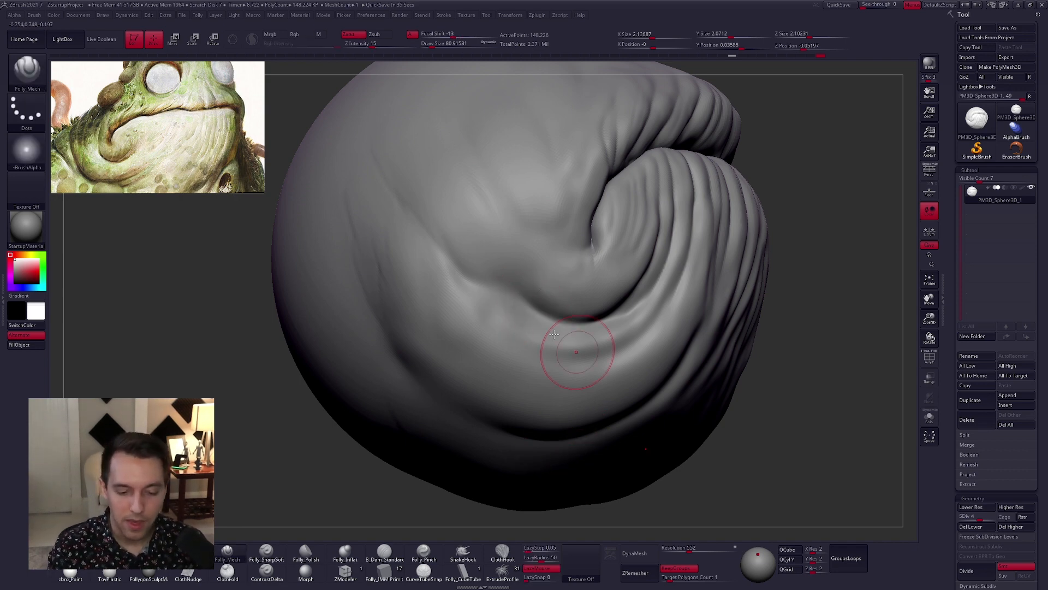
left_click_drag(573, 351, 542, 316, "shift")
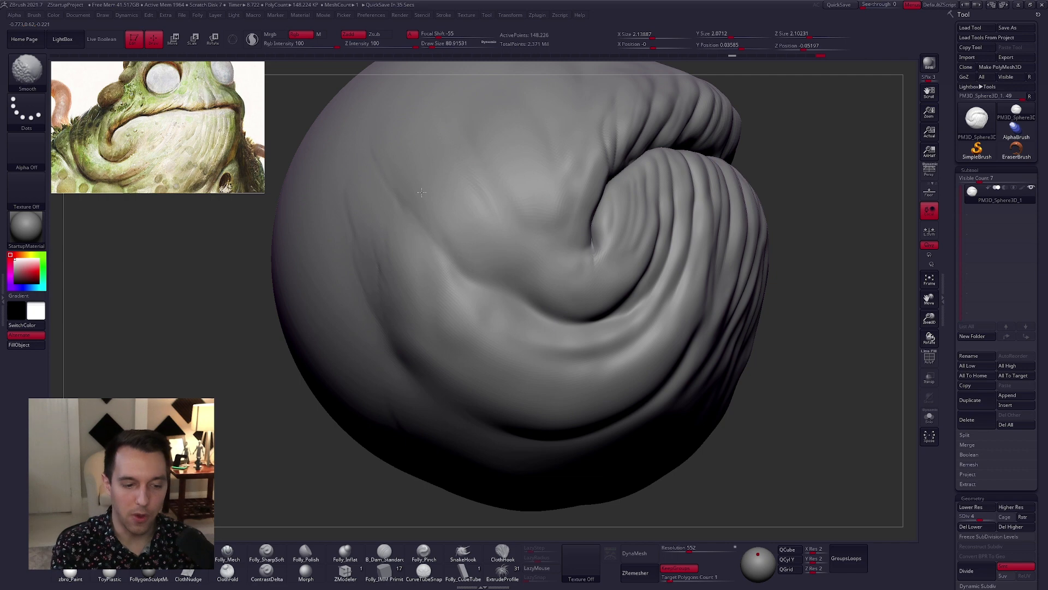
- Drop to subdivision level 3 and smooth the cheek folds behind the mouth corner, enlarging the draw size to about 130
key("shift+d")
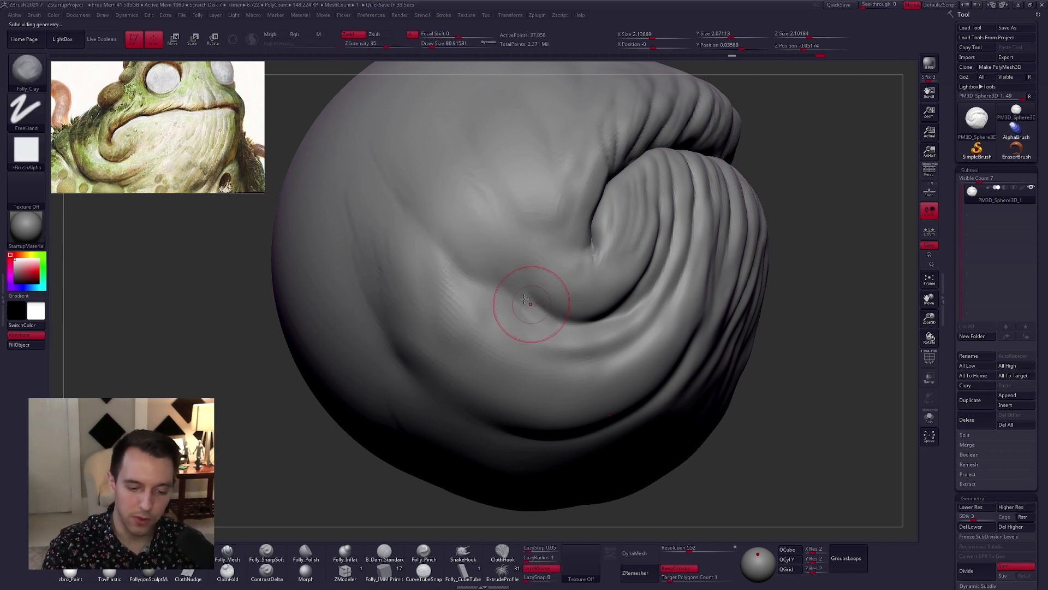
left_click_drag(536, 308, 541, 322, "shift")
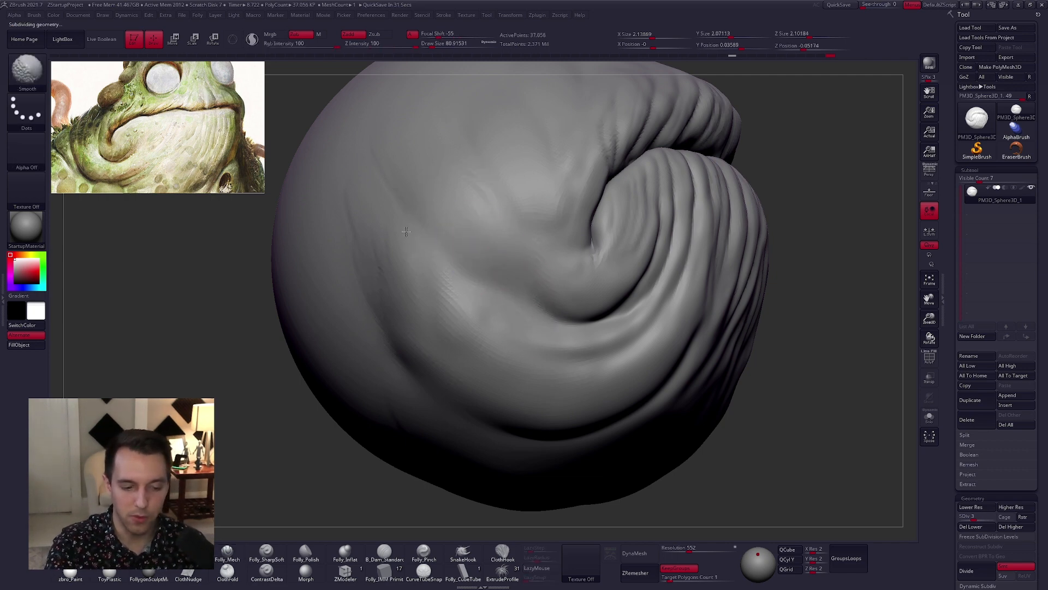
left_click_drag(399, 331, 442, 374, "shift")
mouse_move(466, 345)
right_mouse_down()
mouse_move(428, 332)
mouse_move(499, 328)
right_mouse_up()
key("3")
left_click_drag(457, 363, 430, 350, "shift")
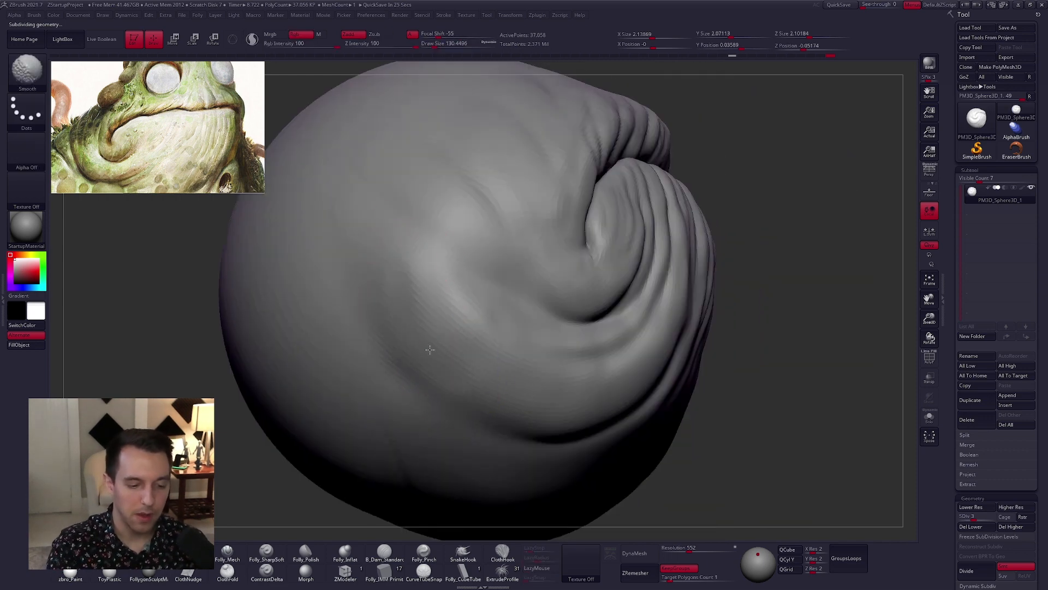
right_click_drag(458, 407, 409, 398)
mouse_move(474, 379)
right_mouse_down("alt")
mouse_move(435, 359)
mouse_move(546, 327)
right_mouse_up("alt")
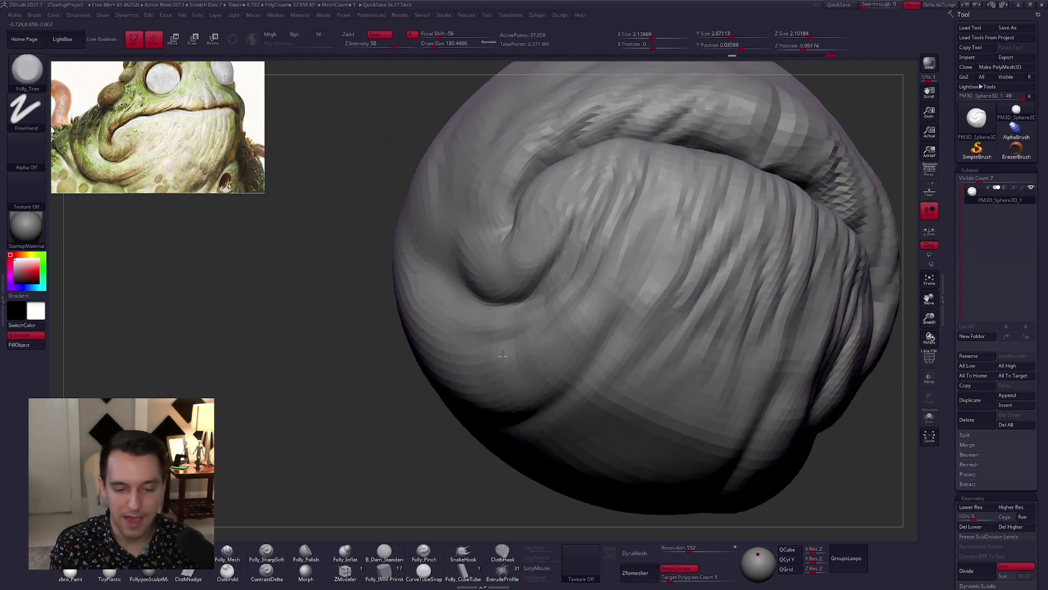
- Return to subdivision level 6 and refine the creases running down the side of the chin with Folly_Mech at a draw size of about 89
key("bracketleft")
key("ctrl+d")
mouse_move(656, 407)
right_mouse_down()
mouse_move(630, 256)
mouse_move(608, 293)
right_mouse_up()
key("d")
key("d")
key("1")
key("space")
left_click_drag(627, 225, 623, 226)
left_click_drag(545, 367, 539, 379)
left_click_drag(626, 213, 504, 383)
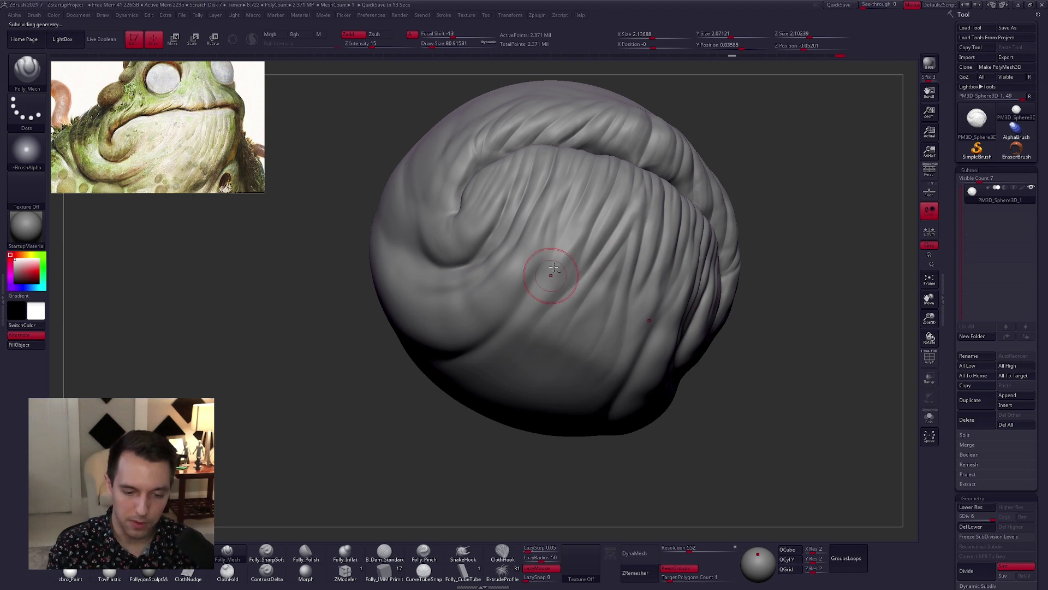
- Smooth the lower ends of the chin creases so they fade into the underside
key("shift")
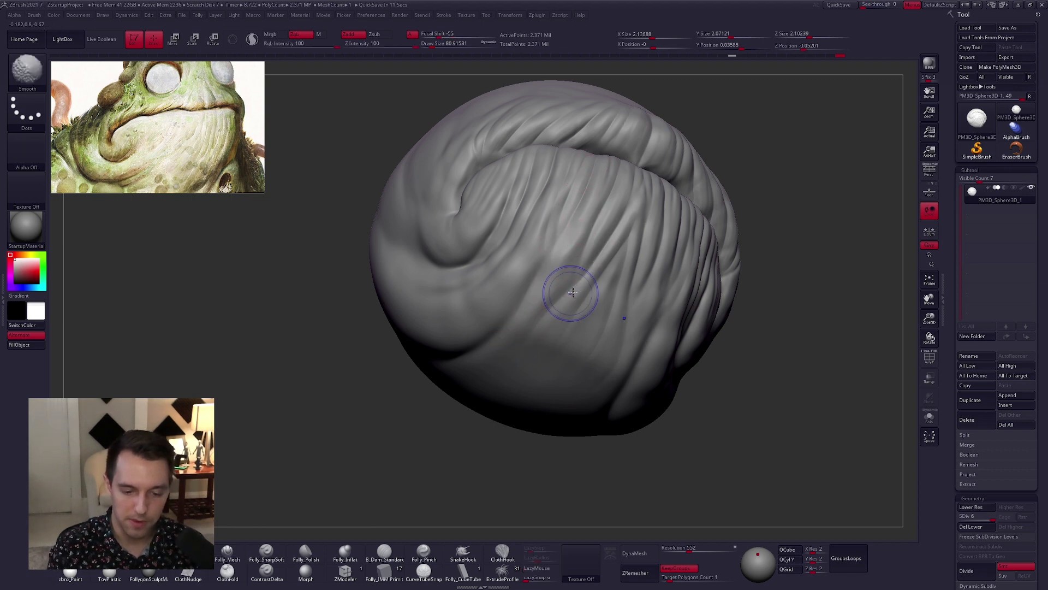
left_click_drag(596, 389, 611, 363, "shift")
right_click_drag(633, 361, 562, 358)
left_click_drag(611, 377, 605, 351, "shift")
mouse_move(658, 367)
right_mouse_down()
mouse_move(664, 424)
mouse_move(716, 377)
mouse_move(714, 388)
right_mouse_up()
right_click_drag(644, 391, 655, 394)
- Flatten the ridges beside the lower lip's centre with Folly_Trim at a draw size of about 49, redoing one stroke
right_click_drag(558, 265, 562, 295, "alt")
key("3")
key("space")
left_click_drag(572, 260, 564, 260)
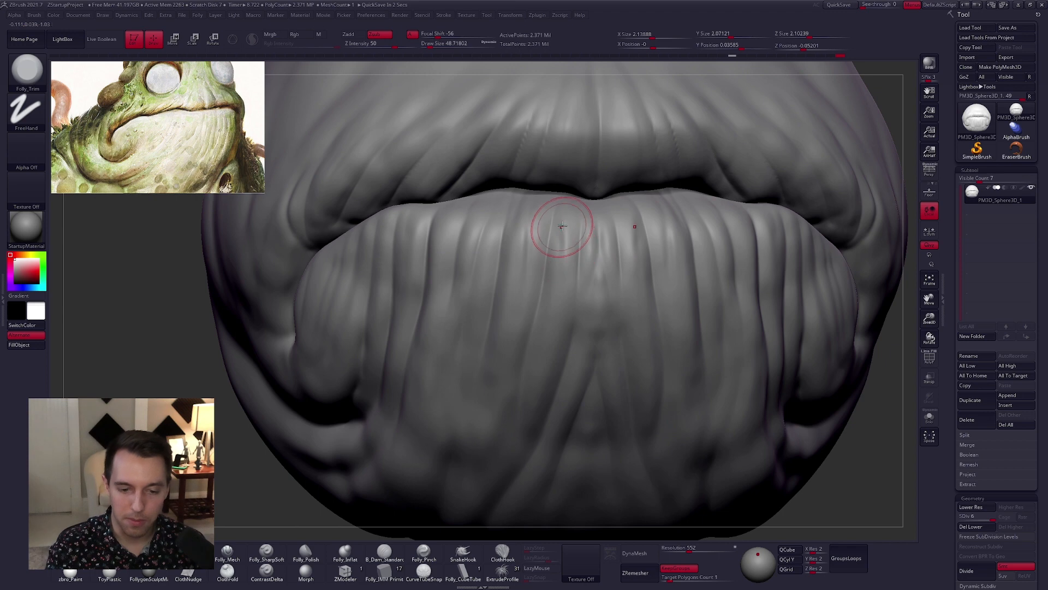
key("ctrl+z")
mouse_move(567, 218)
left_mouse_down()
mouse_move(568, 232)
mouse_move(567, 223)
left_mouse_up()
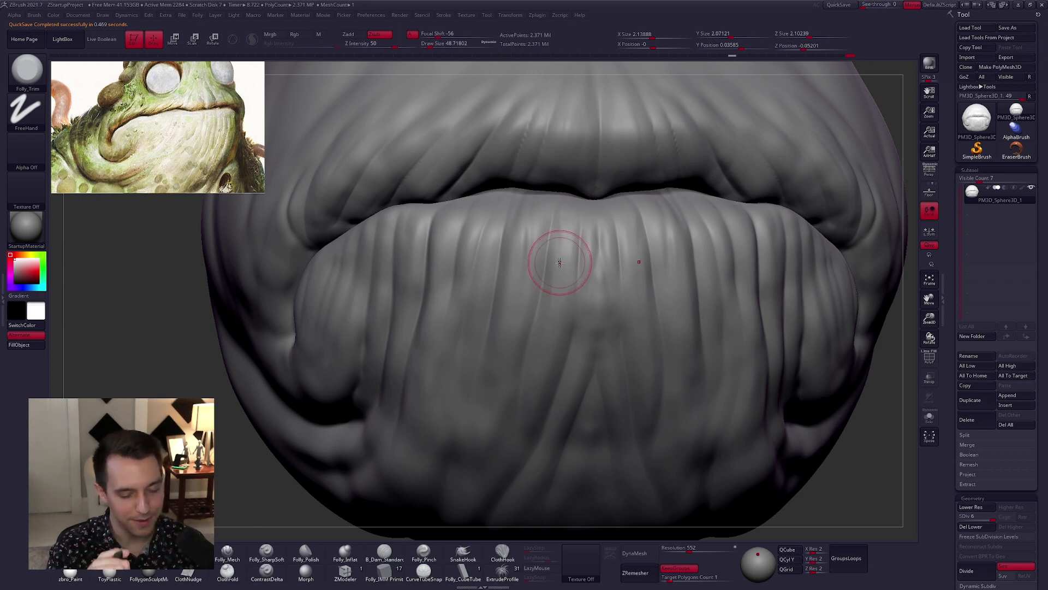
right_click_drag(565, 302, 517, 211)
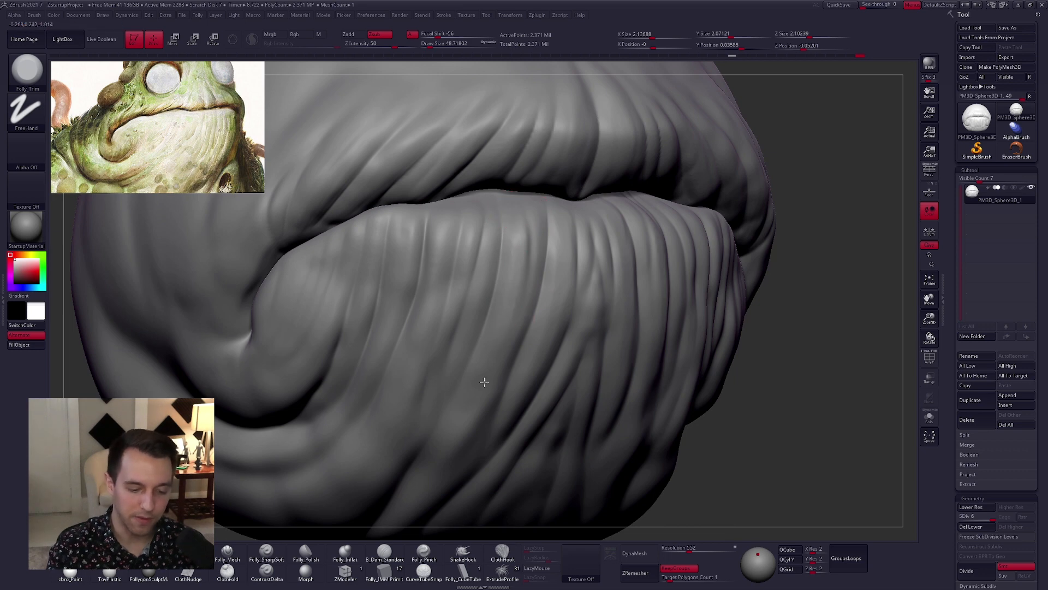
right_click_drag(475, 349, 649, 385)
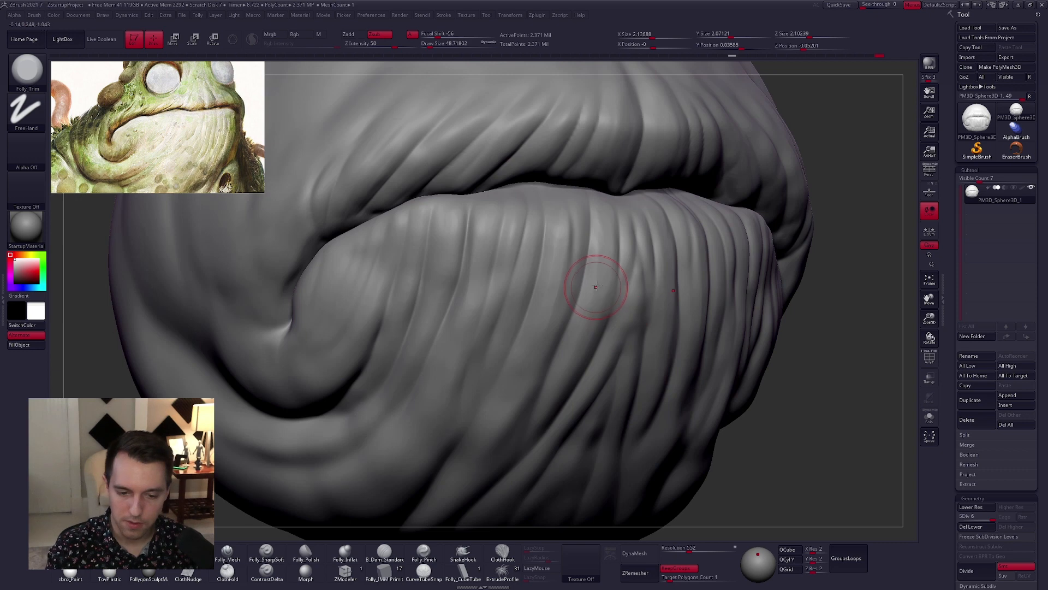
- Trim the long folds running from the lower lip down the chin with Folly_Trim at a draw size of about 60
key("space")
left_click_drag(596, 286, 600, 286)
left_click_drag(604, 227, 588, 332)
right_click_drag(582, 330, 594, 313)
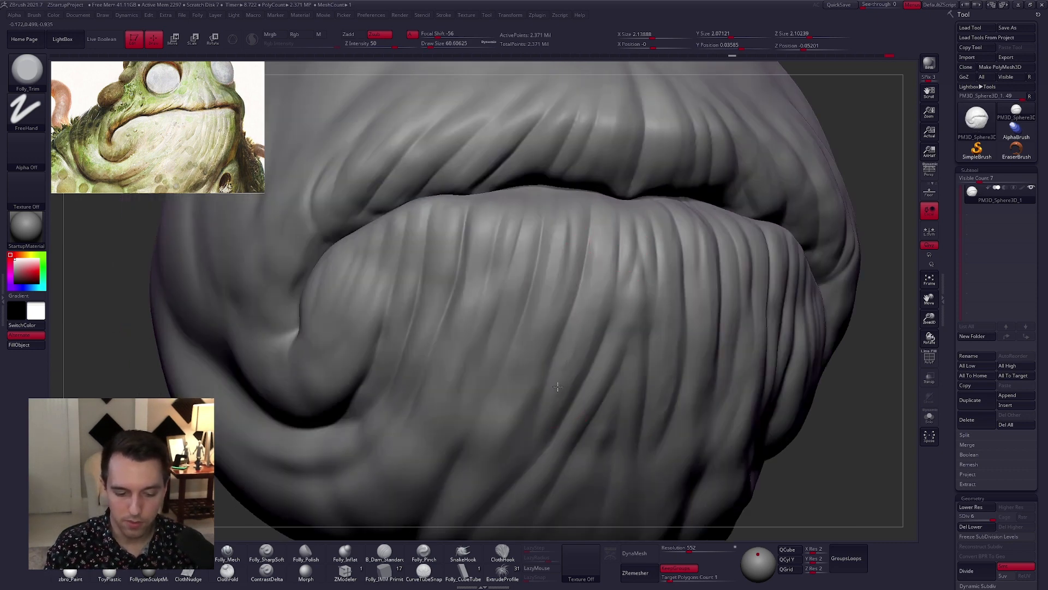
right_click_drag(590, 309, 635, 287)
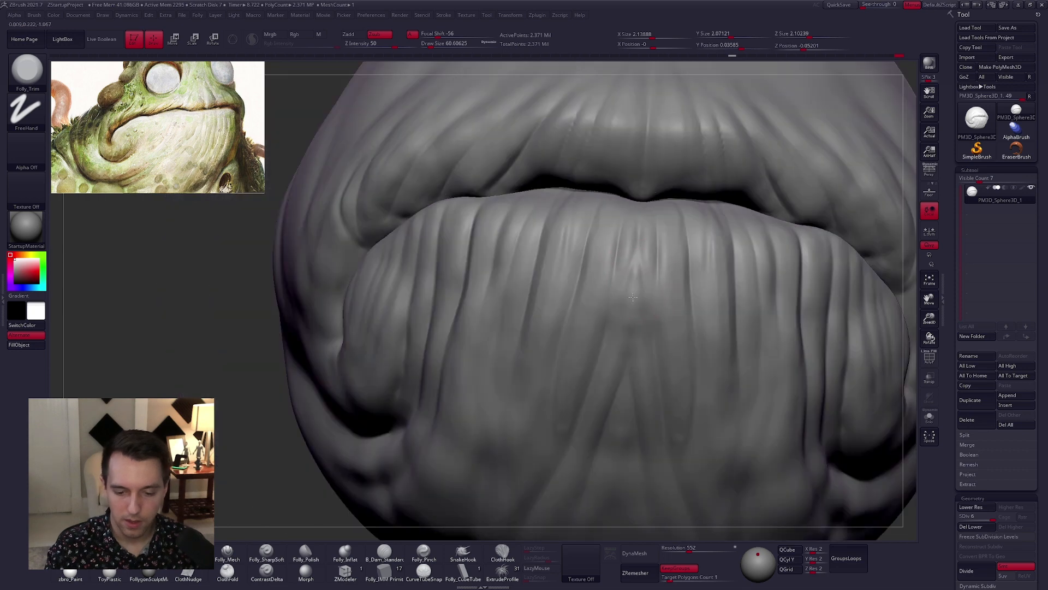
right_click_drag(586, 399, 592, 276)
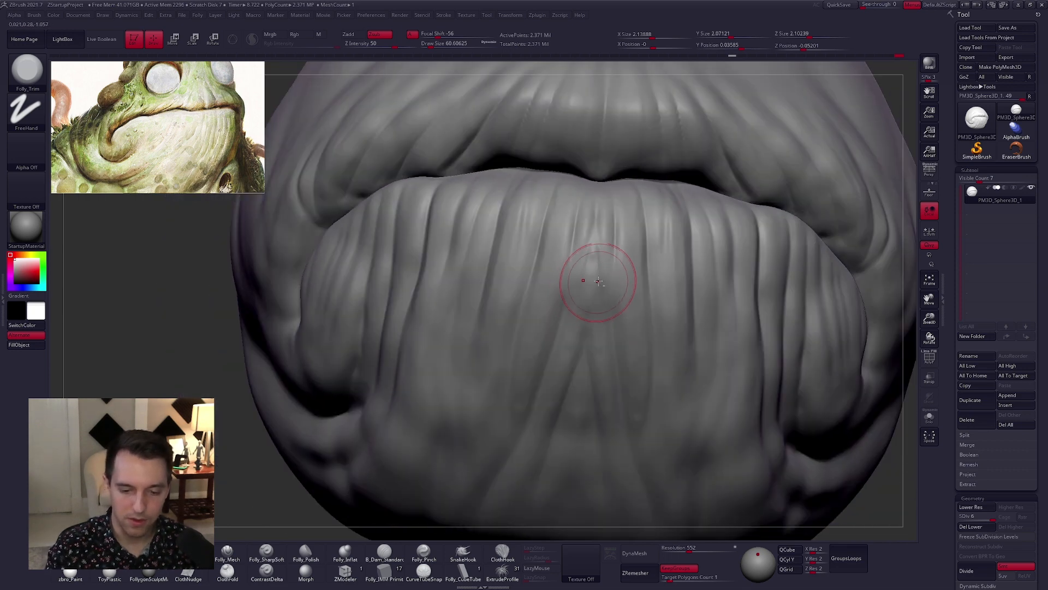
- Flatten the narrow central ridge below the lower lip with Folly_Trim at a draw size of about 43
key("space")
left_click_drag(593, 206, 590, 259)
right_click_drag(622, 314, 207, 146, "alt")
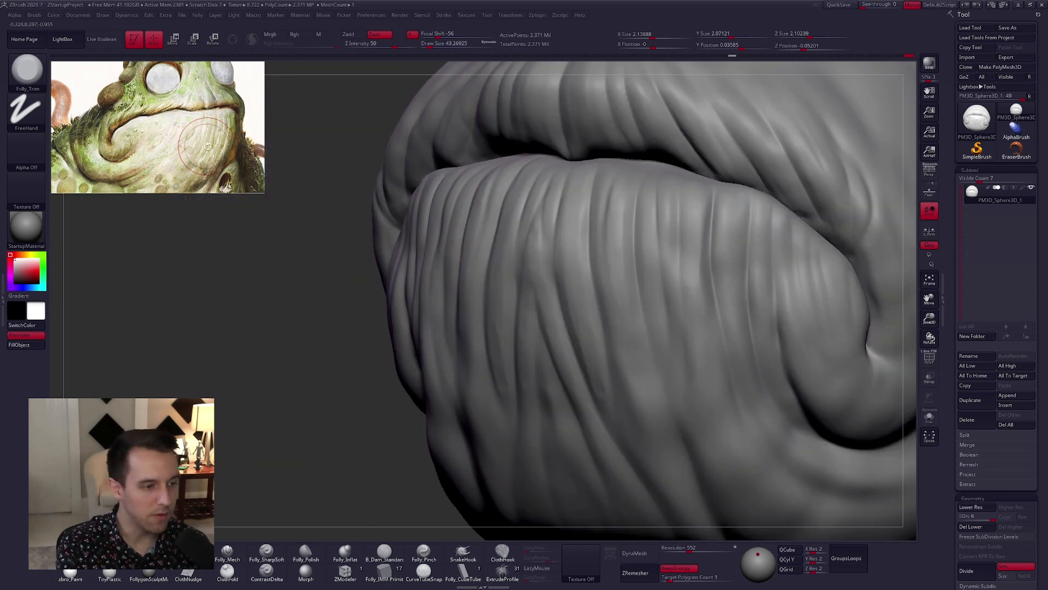
right_click_drag(618, 374, 574, 359, "alt")
right_click_drag(589, 178, 580, 222, "ctrl")
right_click_drag(605, 332, 561, 262)
- Smooth the folds across the lower chin with a draw size of about 60
key("space")
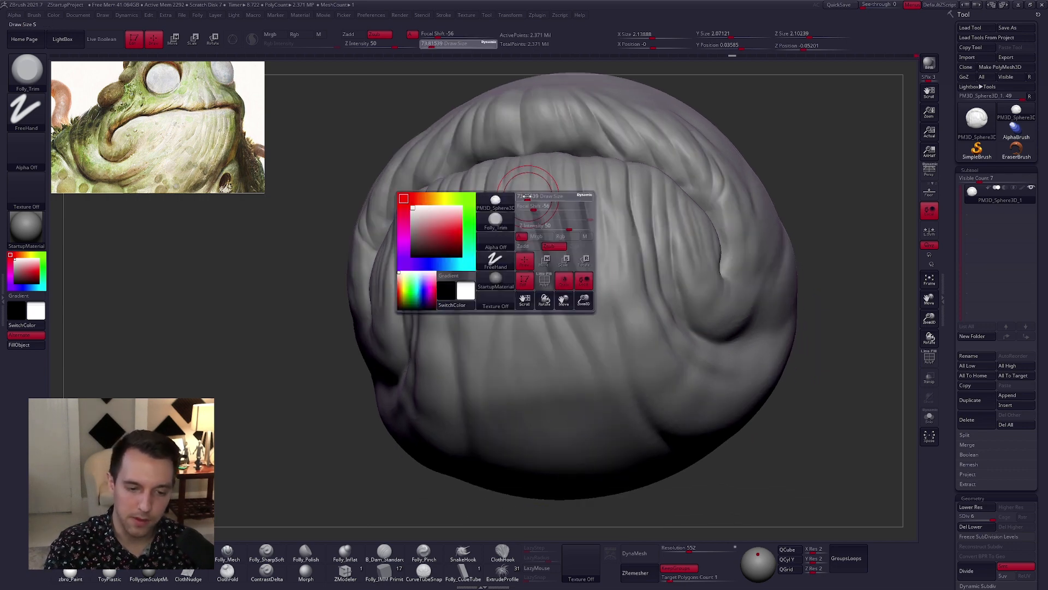
key("shift")
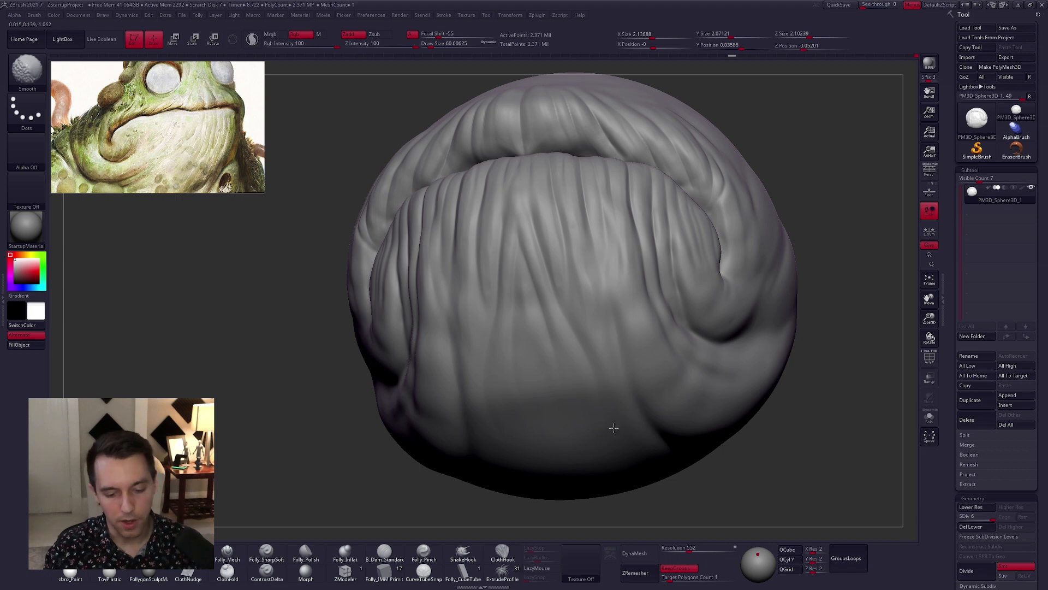
right_click_drag(702, 375, 662, 401)
key("space")
key("shift")
- Drop to subdivision level 2 and reshape the lower lip and chin with the Move brush at a draw size of about 140
key("shift+d")
key("space")
key("b")
key("m")
key("v")
left_click_drag(613, 286, 623, 280)
key("space")
mouse_move(614, 282)
right_mouse_down()
mouse_move(650, 288)
mouse_move(628, 279)
right_mouse_up()
key("d")
left_click_drag(613, 238, 599, 232)
mouse_move(606, 238)
right_mouse_down()
mouse_move(555, 262)
mouse_move(562, 235)
mouse_move(597, 372)
mouse_move(589, 468)
right_mouse_up()
key("shift")
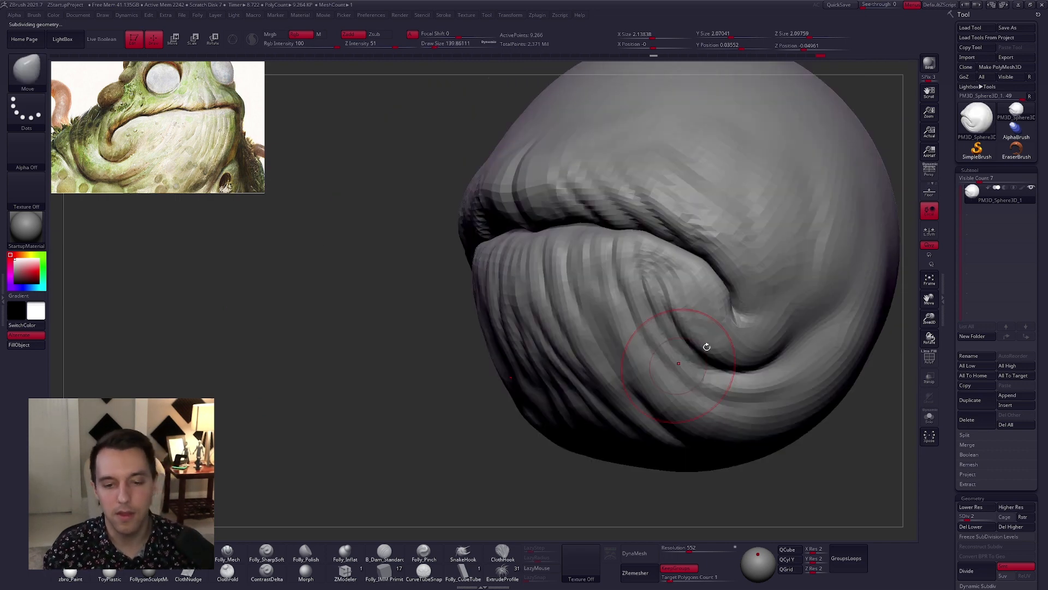
- Adjust the curled mouth corner with the Move brush at varying draw sizes and undo the last stroke
key("d")
key("s")
left_click_drag(723, 344, 713, 342)
right_click_drag(713, 342, 788, 334)
key("d")
key("d")
key("d")
right_click_drag(524, 273, 605, 340)
right_click_drag(476, 296, 521, 300)
key("s")
mouse_move(449, 307)
left_mouse_down()
mouse_move(453, 294)
mouse_move(434, 324)
left_mouse_up()
key("ctrl+z")
key("3")
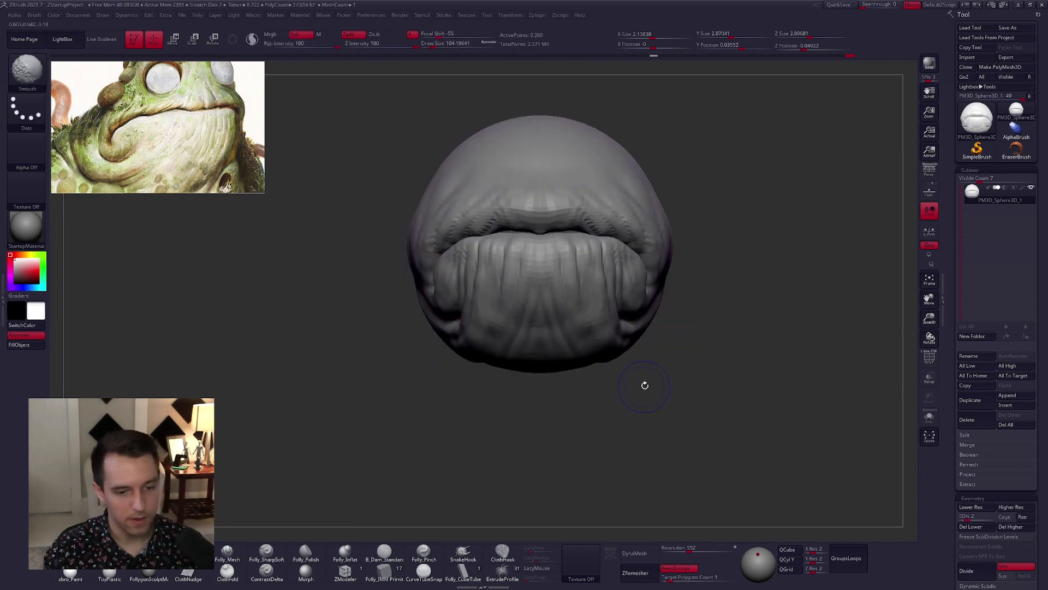
- Pull the centre of the lip line downward with the Move brush at a draw size of about 239
key("s")
left_click_drag(645, 385, 654, 383)
key("1")
left_click_drag(530, 232, 540, 238)
right_click(532, 239)
right_click(541, 238)
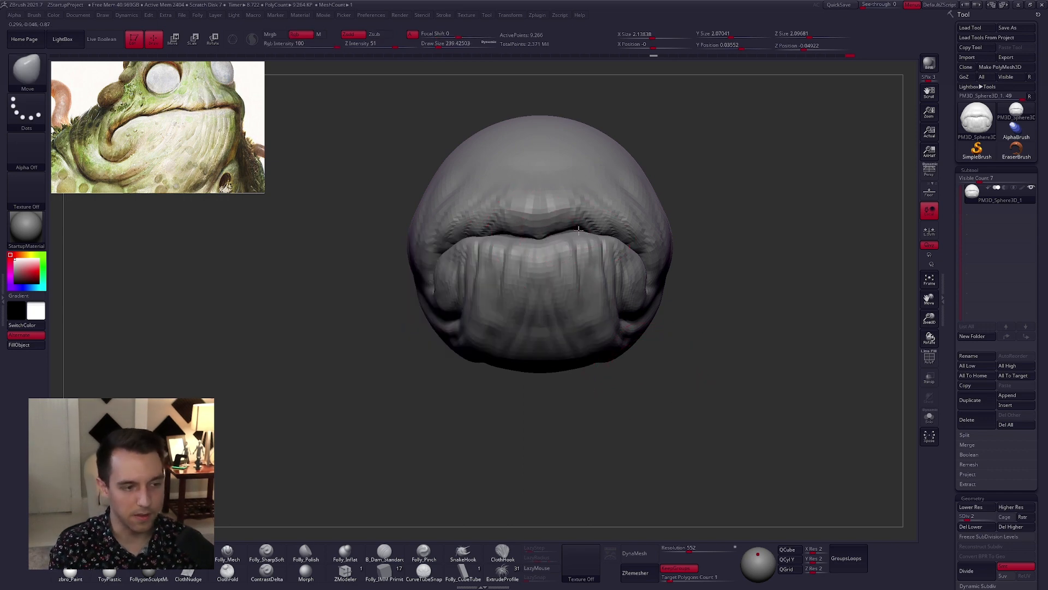
- Reshape the middle of the lip line with the Move brush at a draw size of about 279
key("s")
left_click_drag(607, 245, 611, 245)
right_click_drag(628, 235, 715, 235)
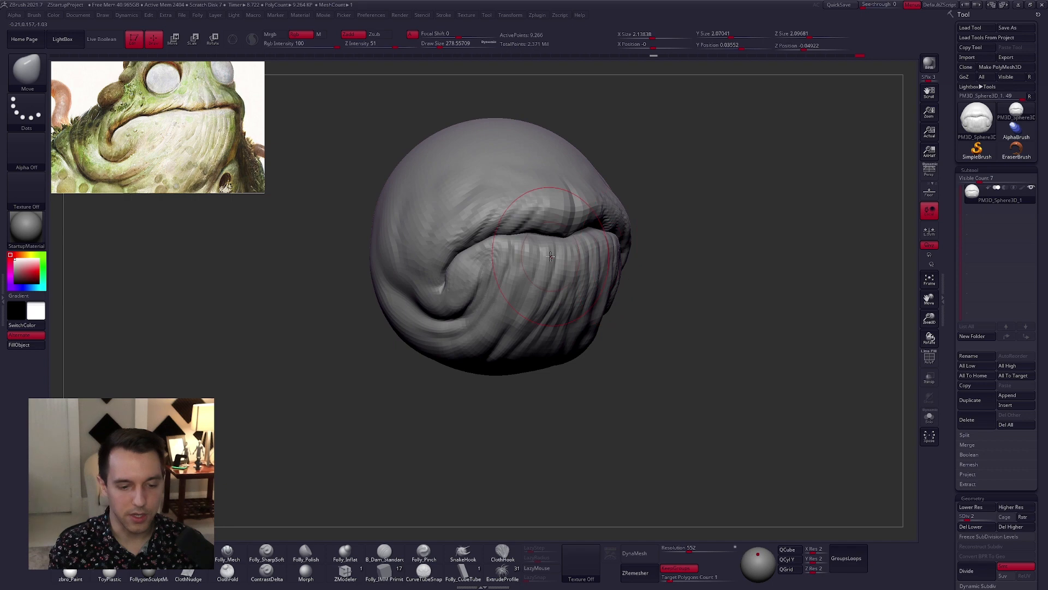
key("s")
left_click_drag(507, 248, 510, 235)
- Reshape and smooth the curled mouth corner in side view at a draw size of about 203
key("s")
key("s")
key("s")
left_click_drag(474, 256, 477, 255)
right_click_drag(458, 271, 508, 276)
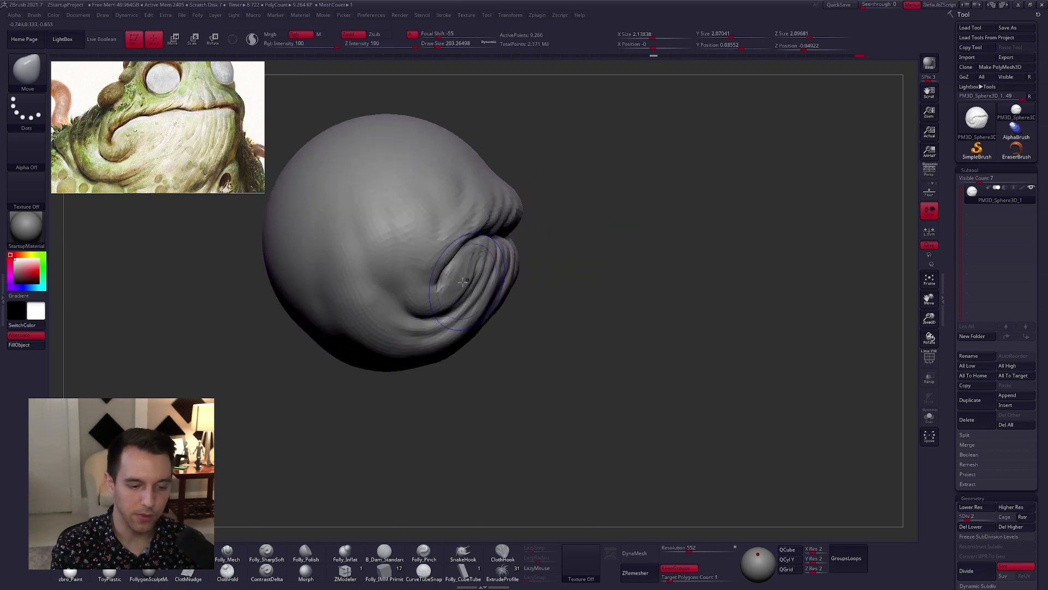
key("s")
left_click_drag(426, 325, 445, 325)
left_click_drag(453, 279, 448, 277)
right_click_drag(447, 295, 382, 297)
- Adjust the lower folds beside the chin with the Move brush at a draw size of about 89, then raise the mesh to subdivision level 6
key("space")
left_click_drag(552, 290, 538, 290)
right_click_drag(606, 333, 584, 344)
key("space")
left_click_drag(598, 306, 592, 306)
key("d")
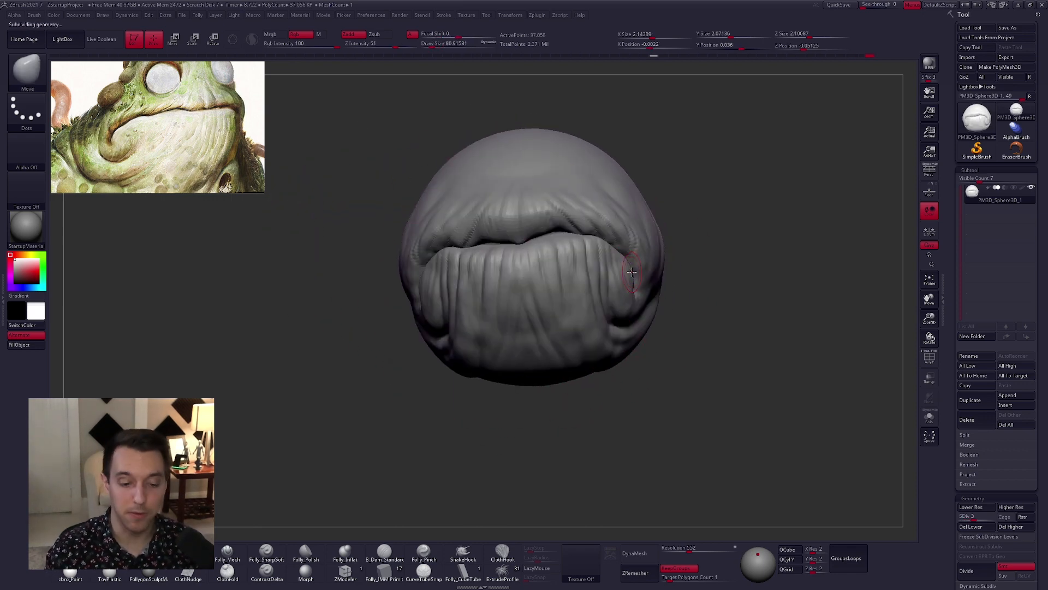
key("d")
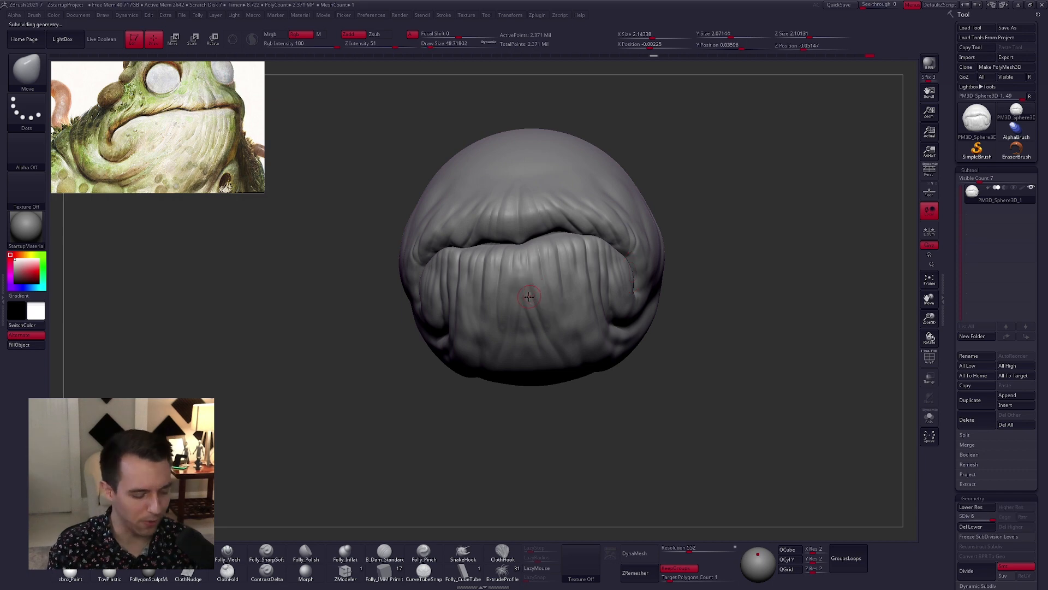
- Drop to subdivision level 3 and reshape the centre of the lower lip and chin with the Move brush at a draw size of about 170
right_click_drag(484, 386, 527, 305, "ctrl")
key("shift+d")
key("shift+d")
key("shift+d")
key("space")
left_click_drag(460, 284, 464, 284)
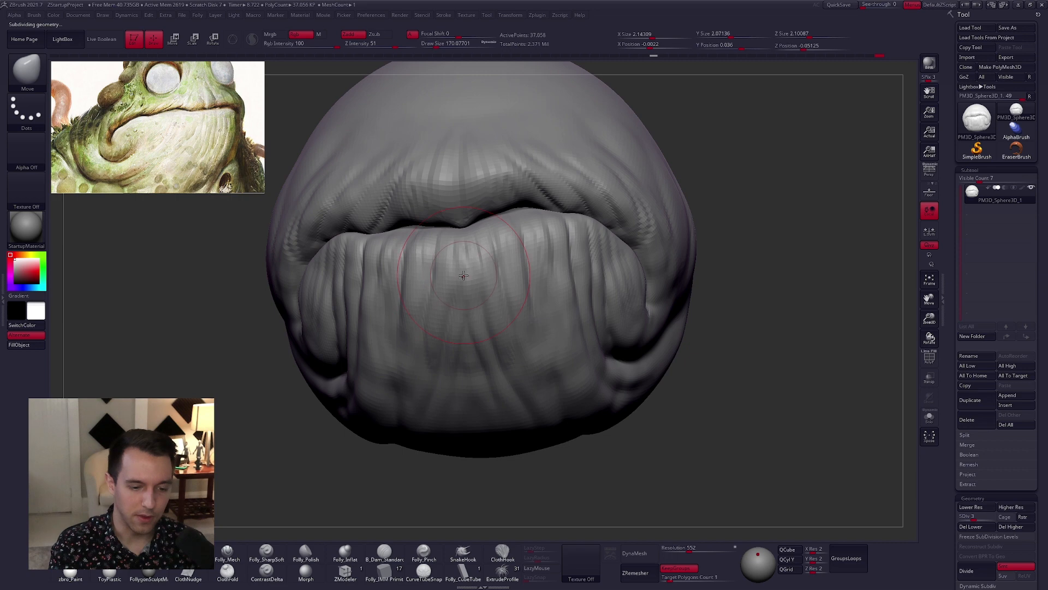
right_click_drag(484, 354, 473, 379, "ctrl")
key("space")
left_click_drag(463, 377, 473, 376)
- Smooth the underside of the chin at subdivision level 1 with a draw size of about 699
mouse_move(498, 325)
right_mouse_down("alt")
mouse_move(525, 299)
mouse_move(527, 240)
right_mouse_up("alt")
key("space")
left_click_drag(522, 319, 532, 320)
left_click_drag(533, 360, 534, 344)
key("d")
key("d")
key("d")
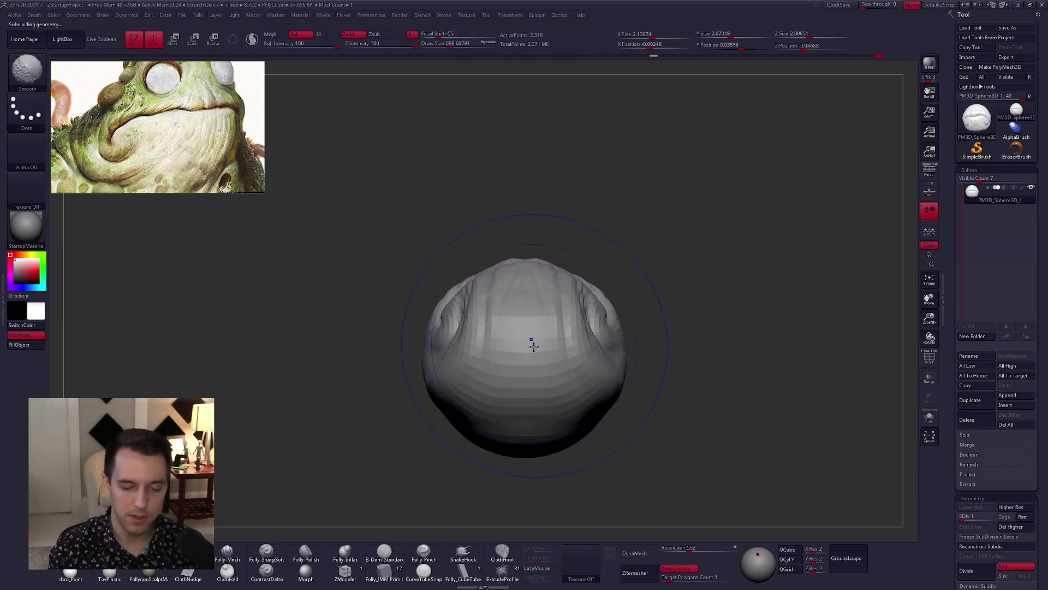
- Return to subdivision level 6 and smooth the folds below the centre of the lip line with a draw size of about 60
right_click_drag(534, 344, 532, 301, "ctrl")
mouse_move(532, 300)
left_mouse_down()
mouse_move(542, 334)
mouse_move(532, 382)
left_mouse_up()
right_click_drag(532, 382, 473, 377)
left_click_drag(518, 265, 541, 333)
left_click_drag(522, 273, 520, 258, "shift")
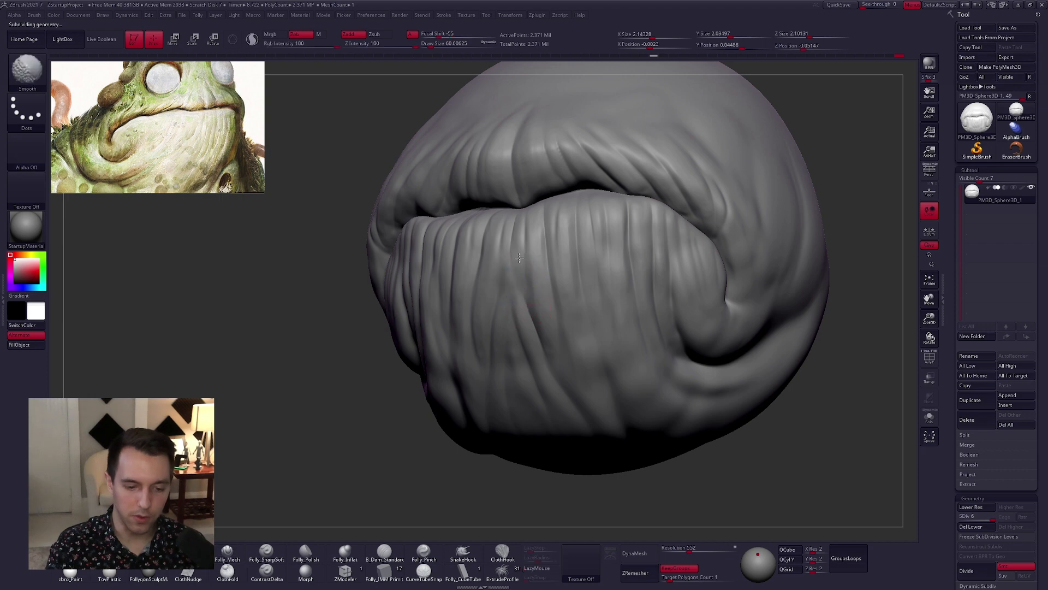
- Adjust the centre of the upper lip with the Move brush at a draw size of about 113
right_click_drag(533, 343, 525, 273)
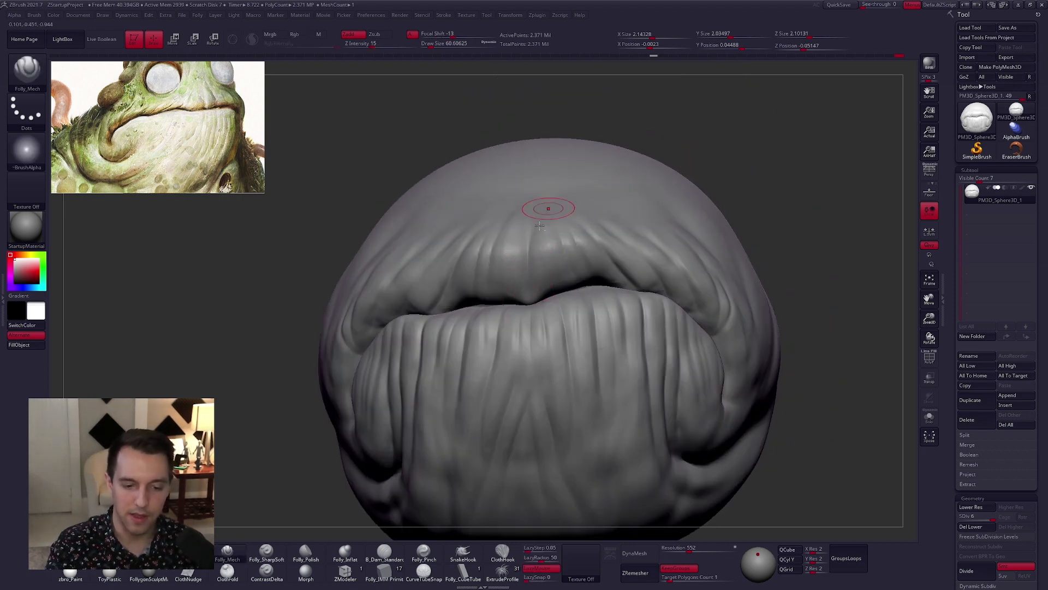
key("shift")
right_click_drag(536, 280, 538, 264)
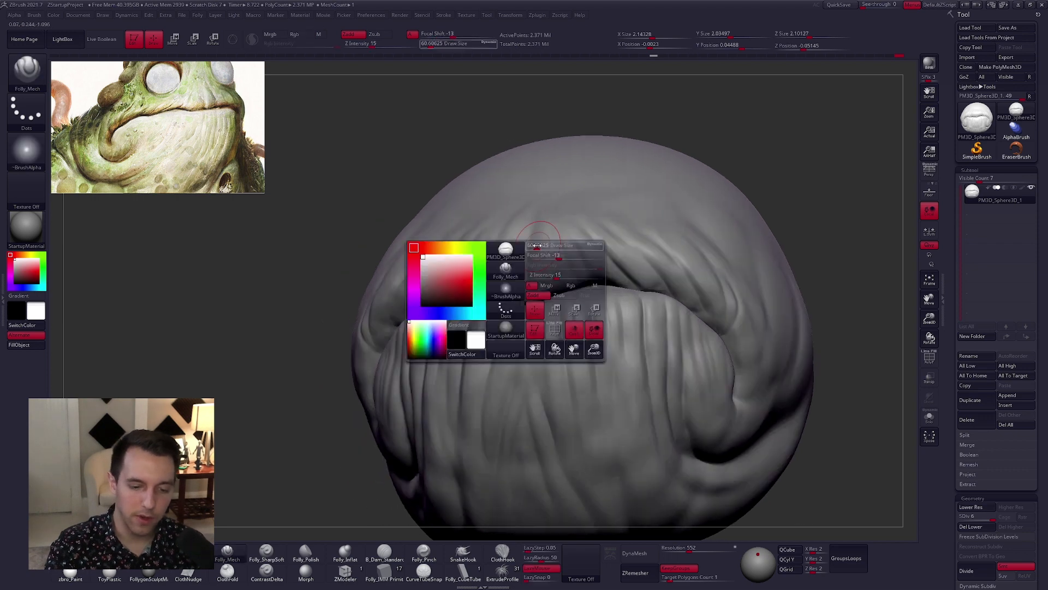
key("b")
key("m")
key("v")
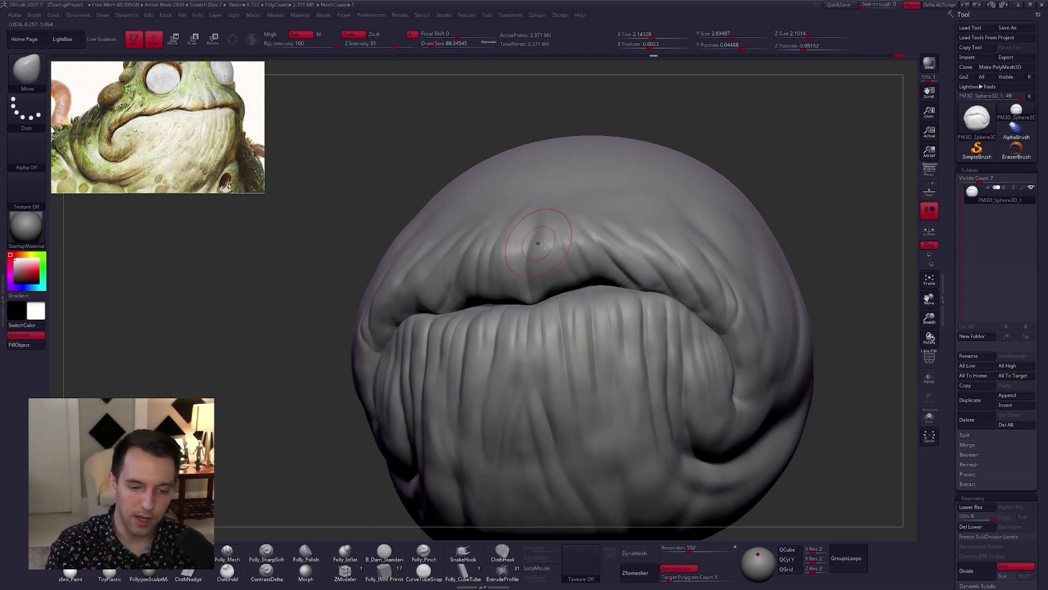
right_click_drag(543, 244, 534, 213, "shift")
key("space")
left_click_drag(545, 244, 554, 243)
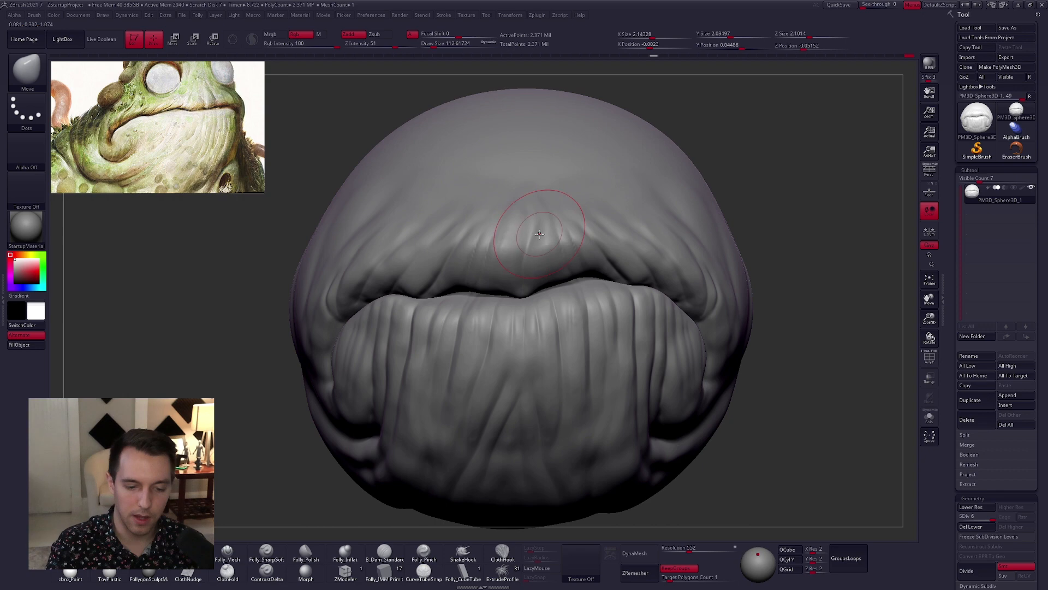
- Drop to subdivision level 4 and adjust the centre of the lip line with the Move brush at a draw size of about 130
right_click_drag(551, 362, 549, 325, "alt")
key("space")
left_click_drag(529, 295, 534, 293)
key("shift+d")
key("shift+d")
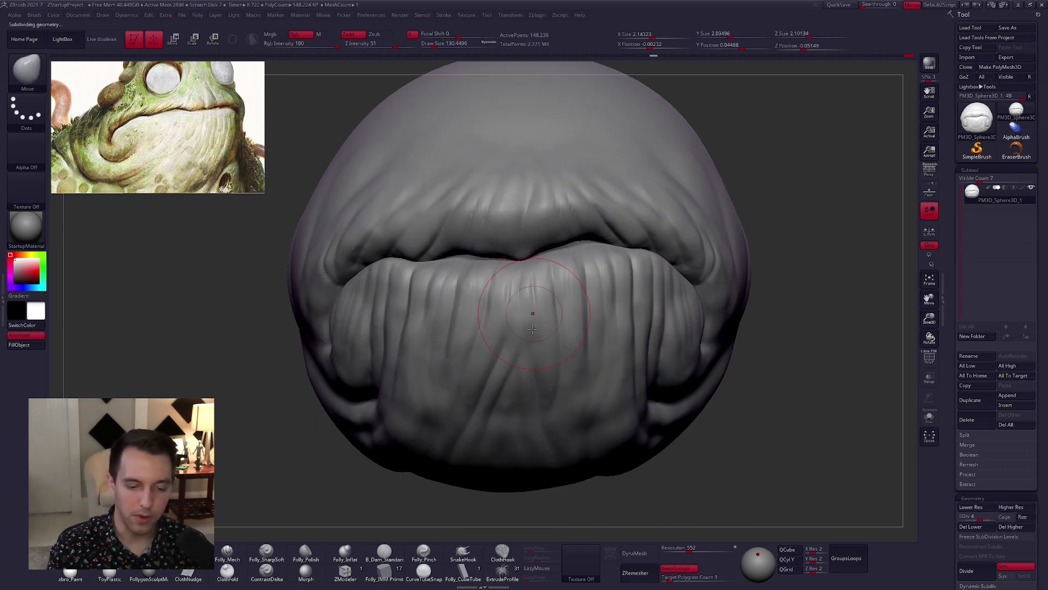
- Refine the central chin folds with the Folly_Clay brush at a draw size of about 74 and go back up to subdivision level 6
key("b")
key("f")
key("c")
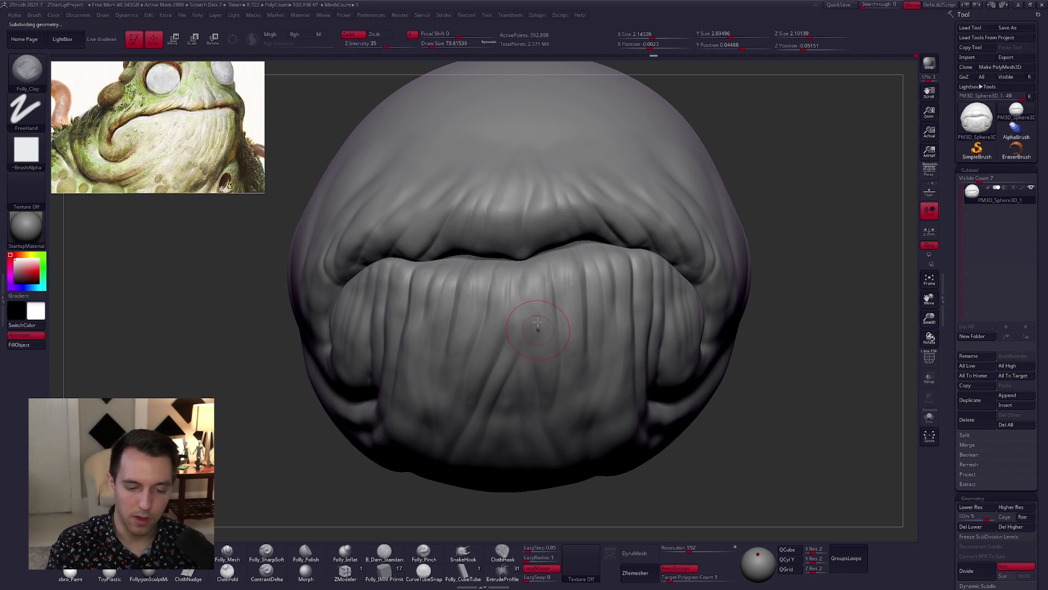
key("shift")
key("shift")
right_click_drag(550, 271, 585, 246)
key("d")
- Examine the overall mouth shape and wrinkle flow from the side and the front against the reference
key("b")
key("f")
key("m")
mouse_move(693, 385)
right_mouse_down()
mouse_move(711, 386)
mouse_move(702, 421)
mouse_move(732, 409)
mouse_move(688, 406)
right_mouse_up()
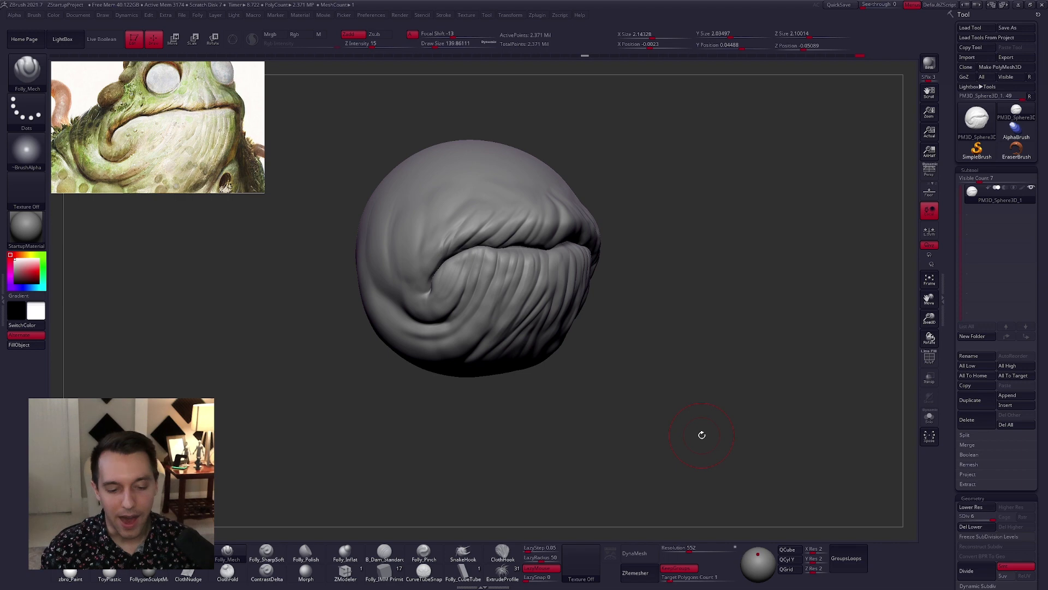
mouse_move(702, 434)
right_mouse_down()
mouse_move(627, 417)
mouse_move(690, 408)
mouse_move(732, 377)
mouse_move(697, 390)
mouse_move(706, 393)
right_mouse_up()
mouse_move(615, 400)
right_mouse_down()
mouse_move(617, 412)
mouse_move(667, 382)
mouse_move(709, 384)
right_mouse_up()
key("b")
key("m")
key("v")
key("space")
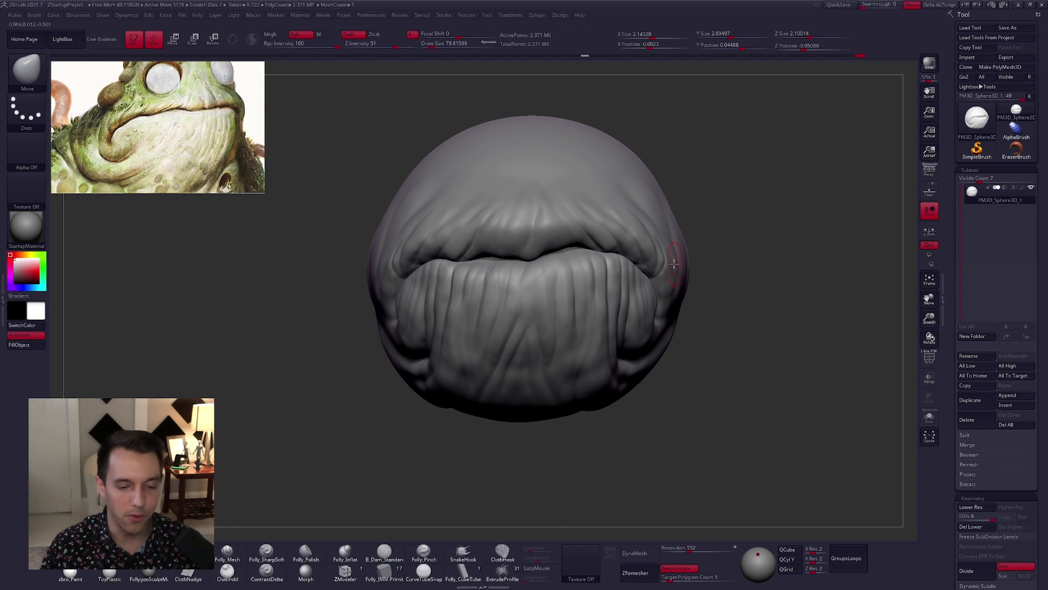
right_click_drag(675, 264, 664, 258)
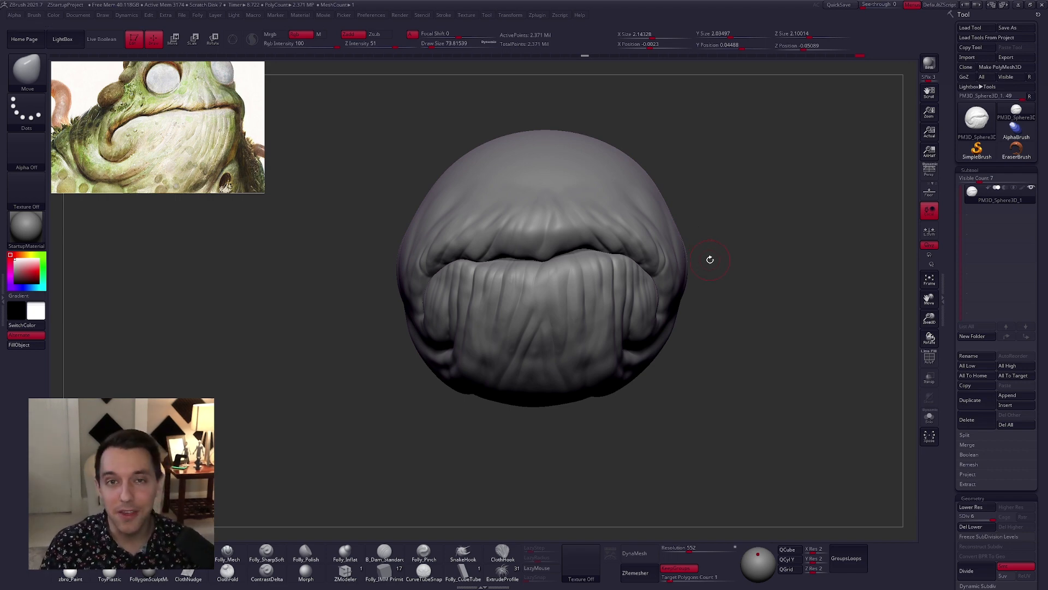
right_click_drag(603, 273, 760, 286)
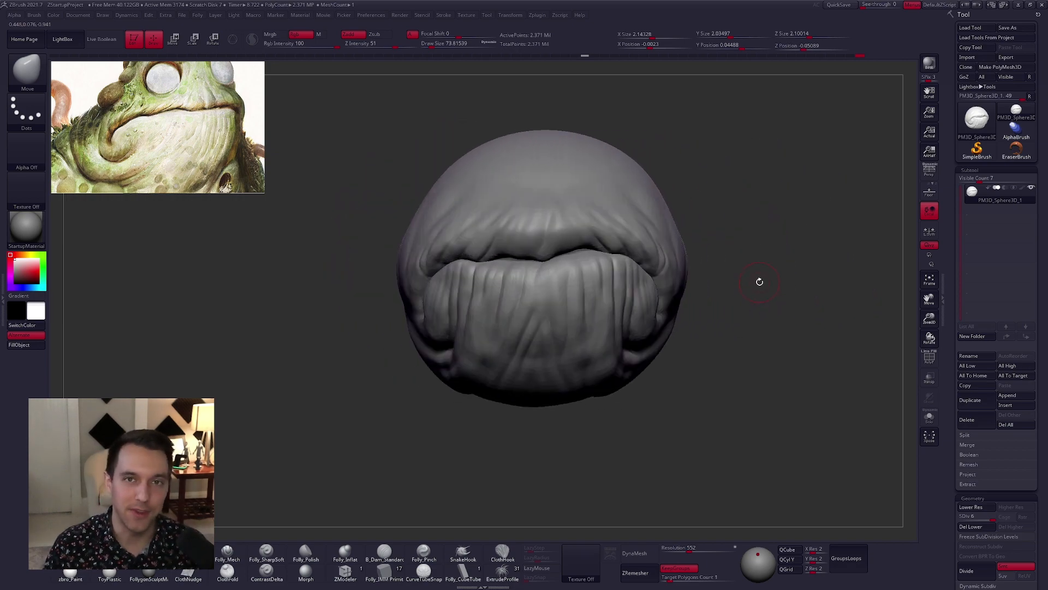